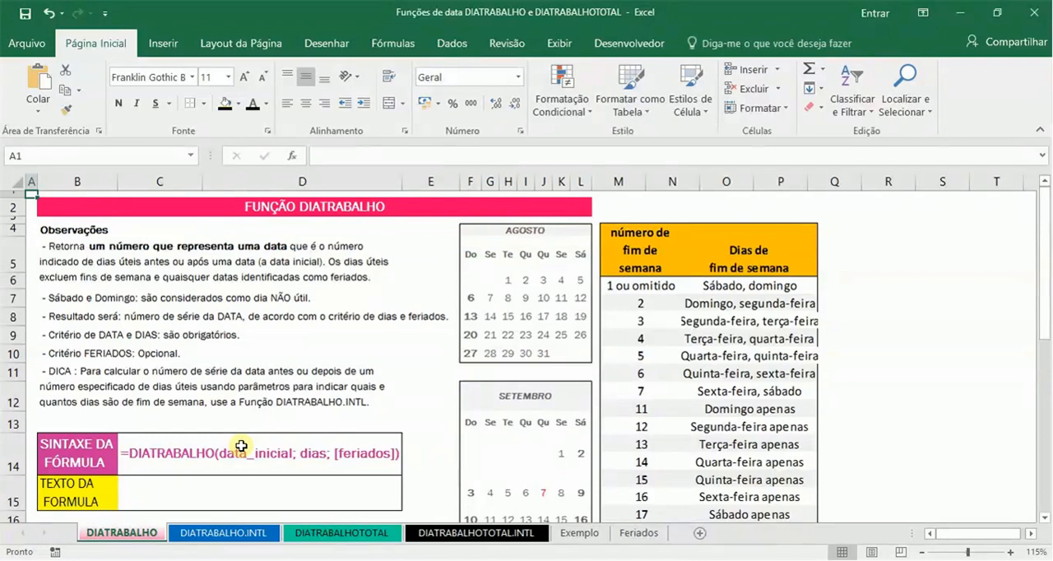
Step: Look through the DIATRABALHO sheet's notes, syntax line and example block down to the RESULTADO row
{"action": "key", "text": "Down"}
{"action": "key", "text": "Down"}
{"action": "key", "text": "Down"}
{"action": "key", "text": "Down"}
{"action": "key", "text": "Down"}
{"action": "key", "text": "Down"}
{"action": "key", "text": "Down"}
{"action": "key", "text": "Down"}
{"action": "key", "text": "Down"}
{"action": "key", "text": "Down"}
{"action": "key", "text": "Down"}
{"action": "key", "text": "Down"}
{"action": "key", "text": "Down"}
{"action": "key", "text": "Down"}
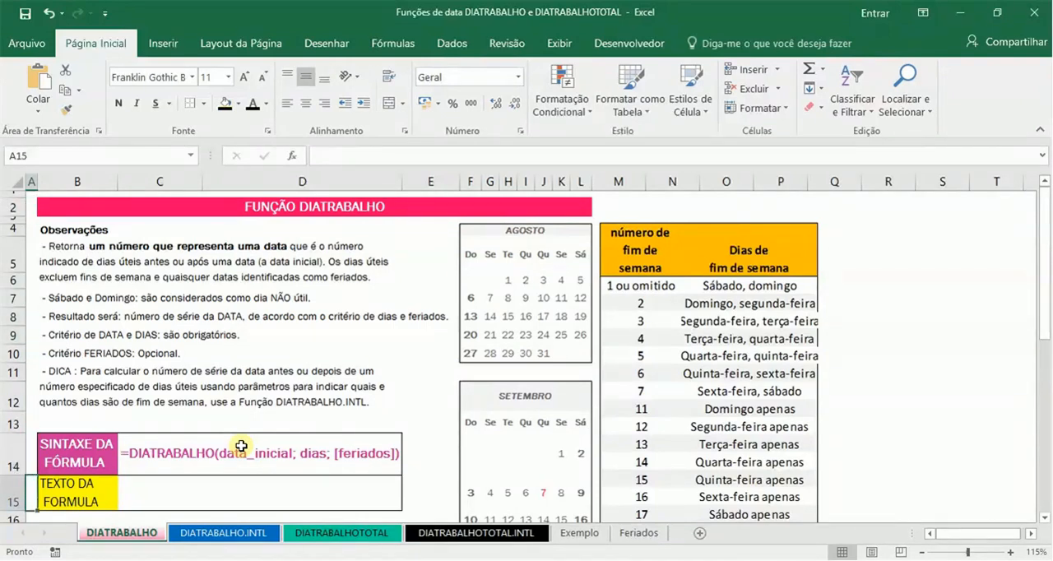
{"action": "key", "text": "Down"}
{"action": "key", "text": "Down"}
{"action": "key", "text": "Down"}
{"action": "key", "text": "Down"}
{"action": "key", "text": "Down"}
{"action": "key", "text": "Down"}
{"action": "key", "text": "Down"}
{"action": "key", "text": "Down"}
{"action": "key", "text": "Down"}
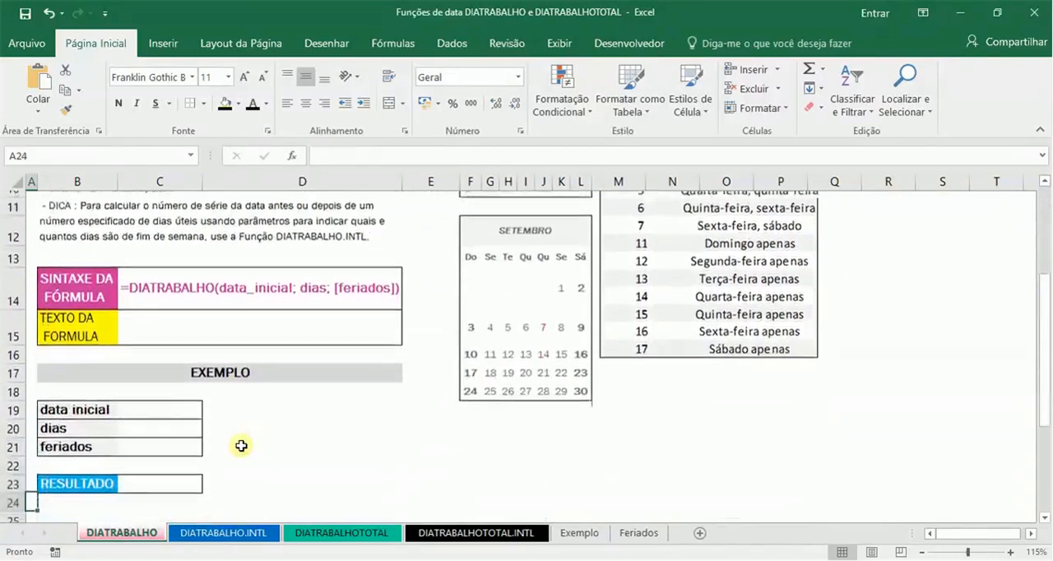
{"action": "key", "text": "Down"}
{"action": "key", "text": "Right"}
{"action": "key", "text": "Right"}
{"action": "key", "text": "Up"}
{"action": "key", "text": "Up"}
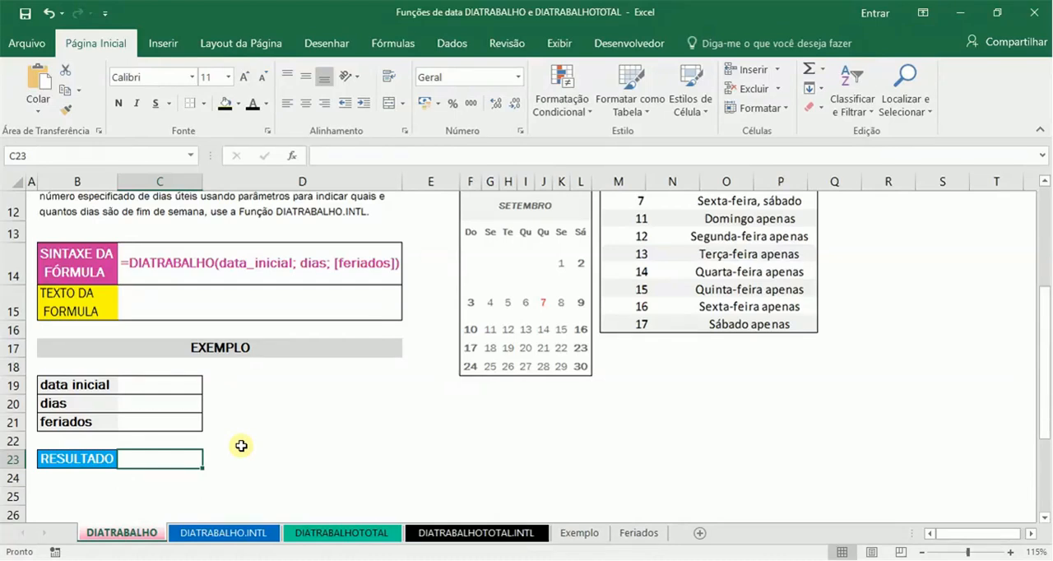
Step: Fill the example inputs with 12/01/2017 as data inicial in C19 and 10 as dias in C20
{"action": "key", "text": "Up"}
{"action": "key", "text": "Up"}
{"action": "key", "text": "Up"}
{"action": "key", "text": "Up"}
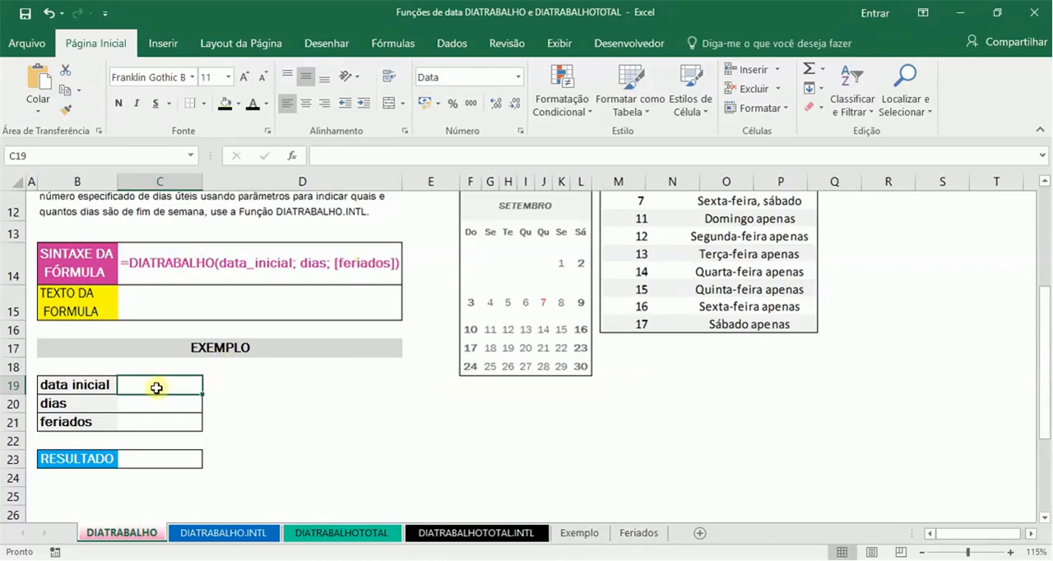
{"action": "type", "text": "12/1"}
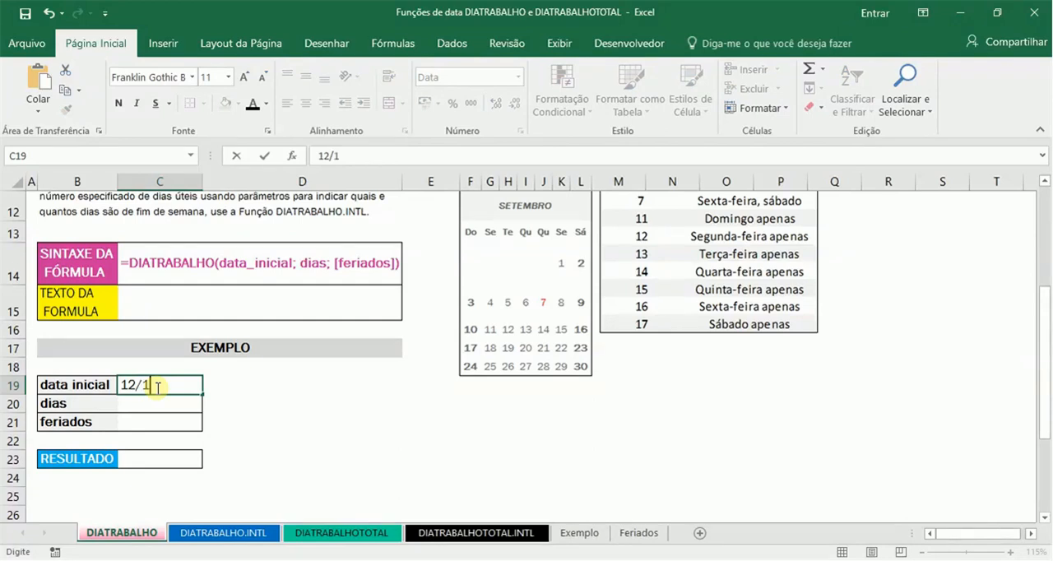
{"action": "type", "text": "01/2017"}
{"action": "key", "text": "Return"}
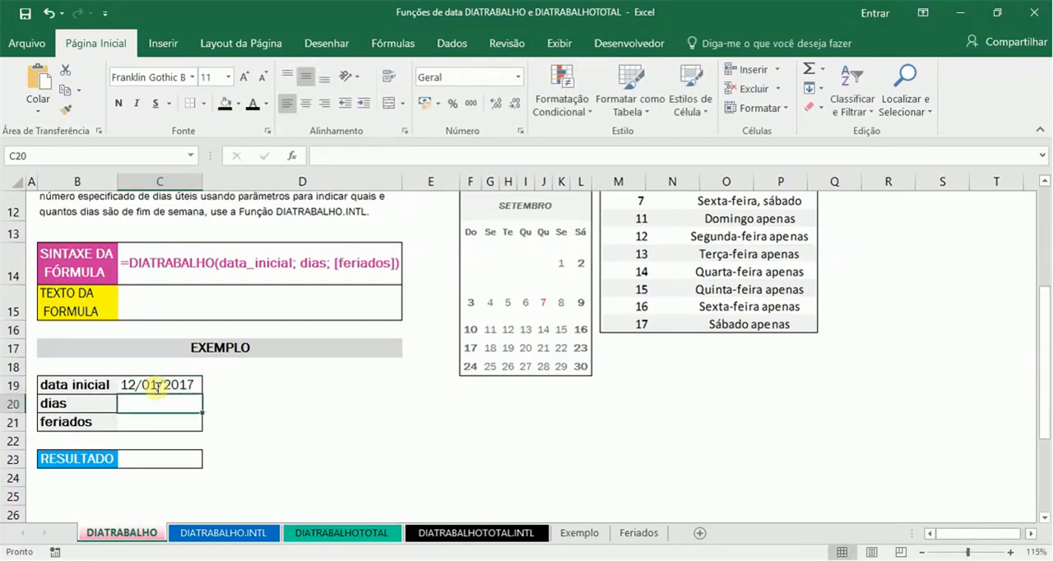
{"action": "type", "text": "10"}
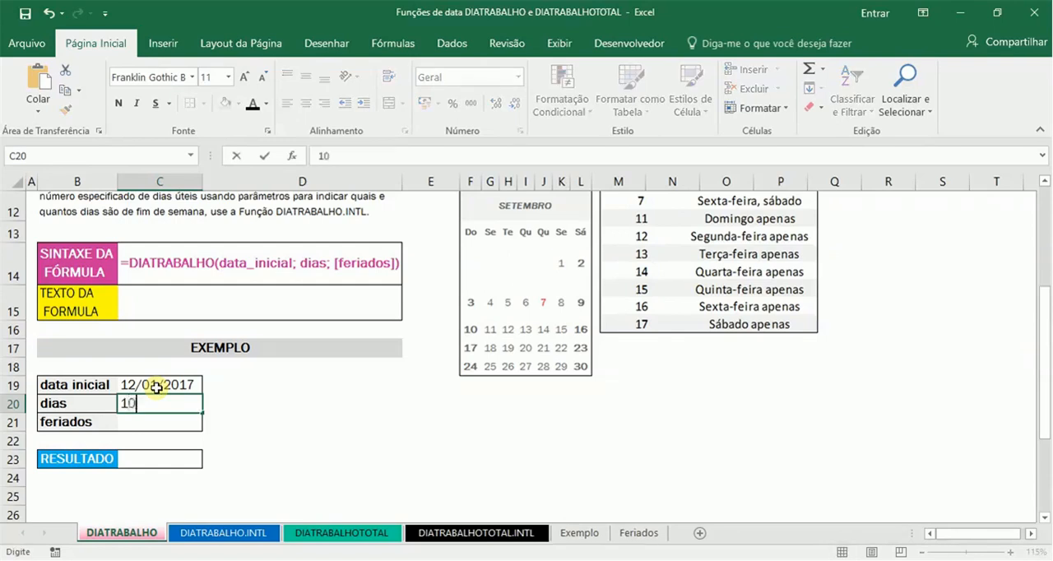
{"action": "key", "text": "Return"}
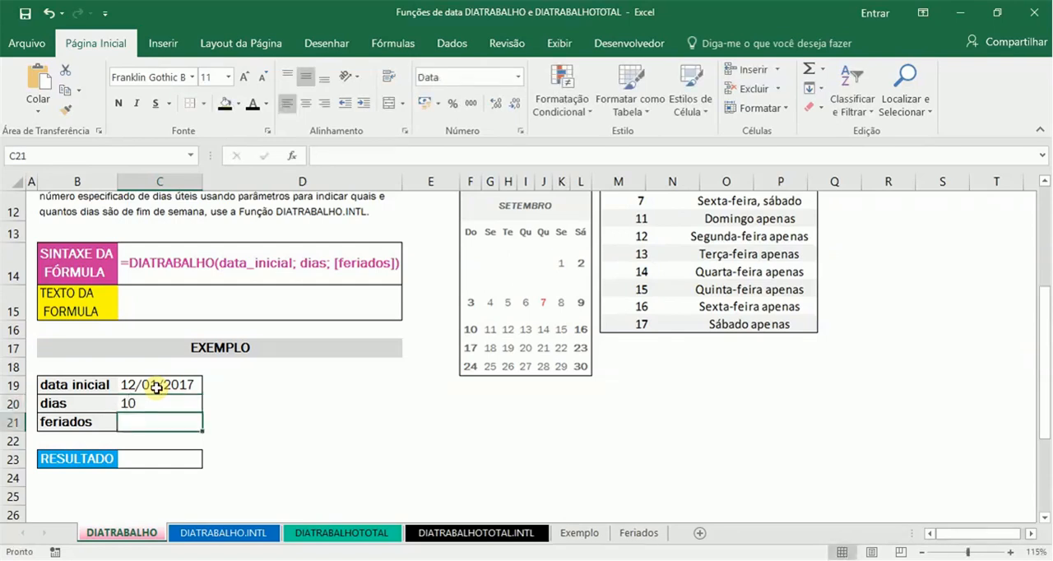
Step: Calculate the RESULTADO in C23 with the formula =DIATRABALHO(C19;C20)
{"action": "key", "text": "Return"}
{"action": "key", "text": "Return"}
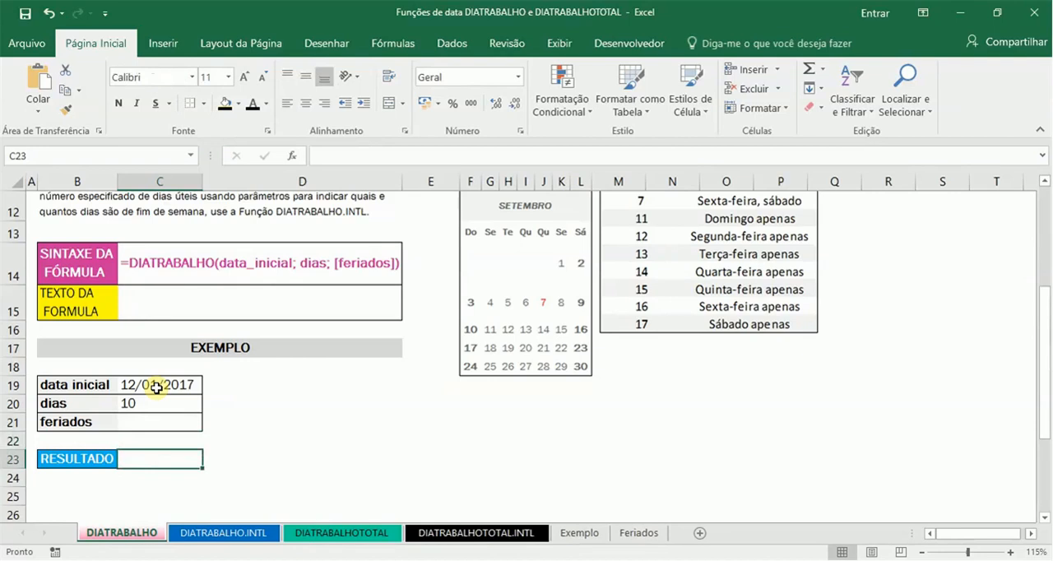
{"action": "type", "text": "=DIA"}
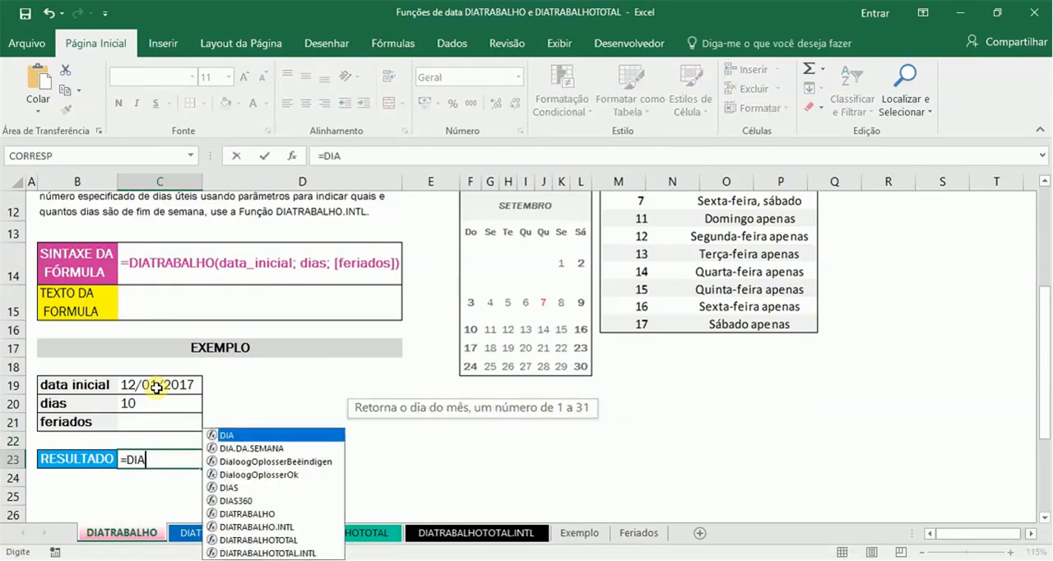
{"action": "type", "text": "TRAB"}
{"action": "key", "text": "Tab"}
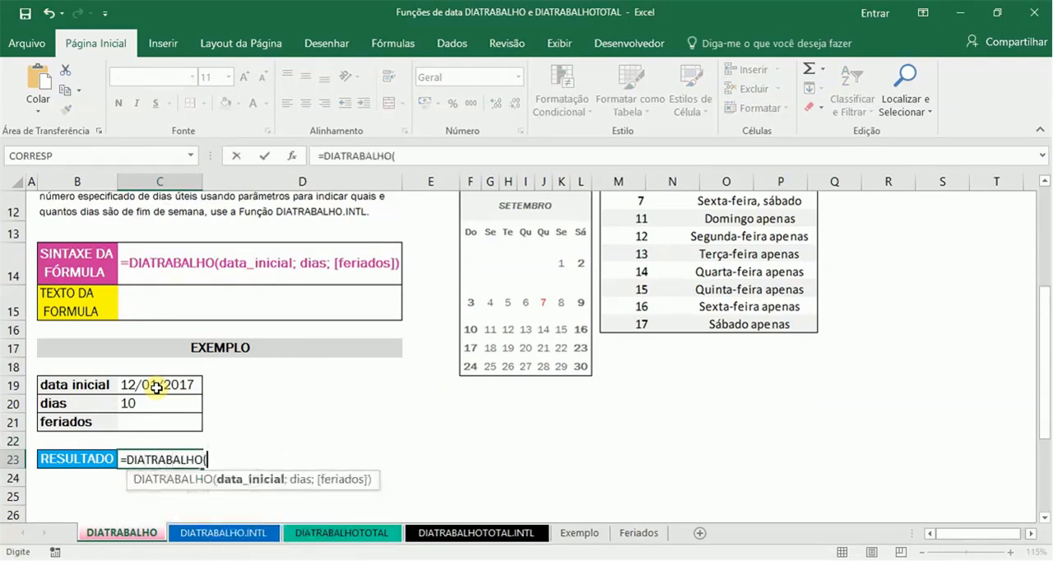
{"action": "left_click", "coordinate": [156, 386]}
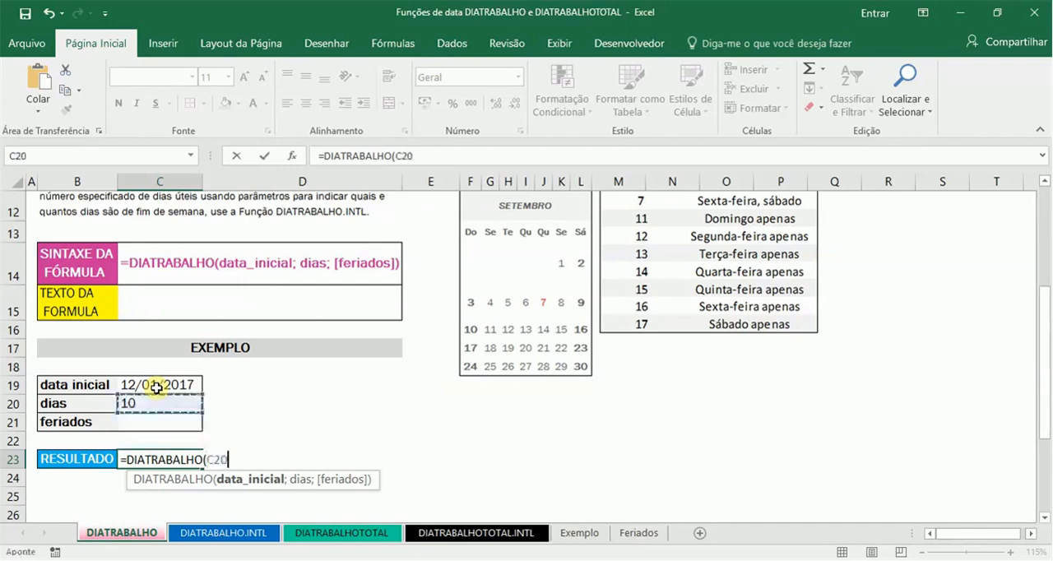
{"action": "type", "text": ";"}
{"action": "key", "text": "Down"}
{"action": "key", "text": "Up"}
{"action": "key", "text": "Up"}
{"action": "key", "text": "Up"}
{"action": "key", "text": "Up"}
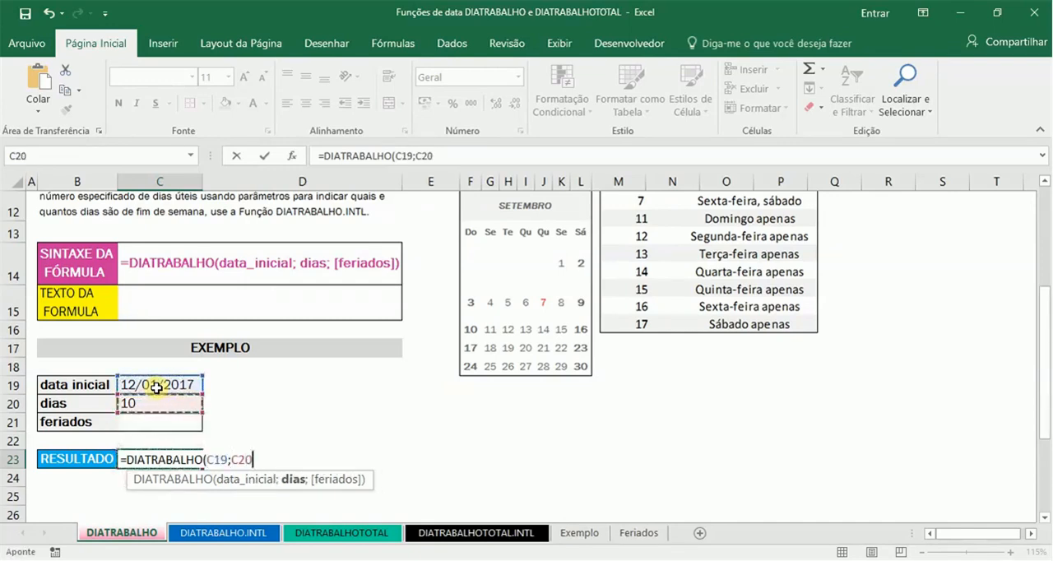
{"action": "key", "text": "Return"}
{"action": "key", "text": "Up"}
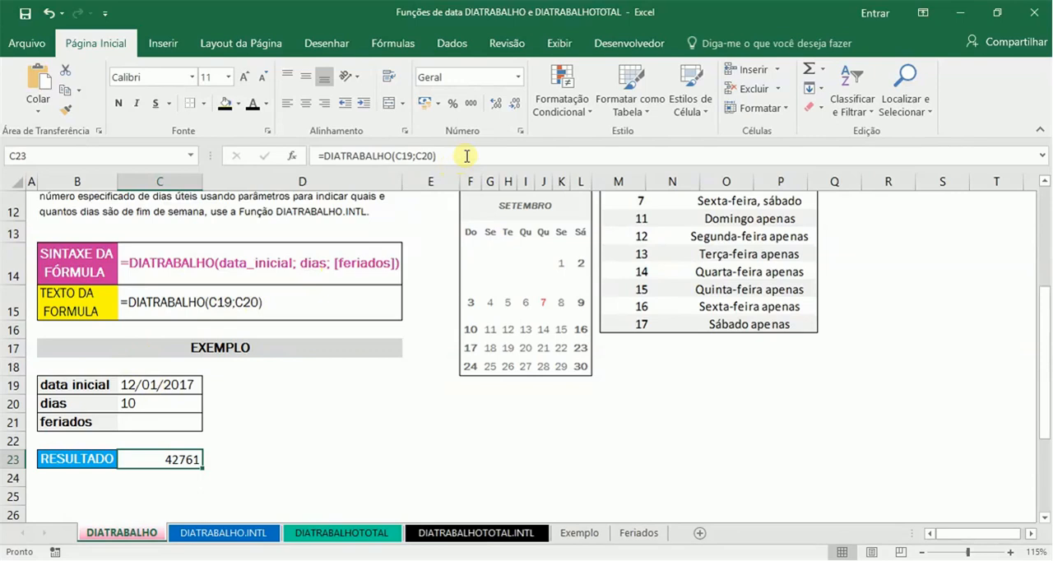
Step: Format the result in C23 with the Data number format
{"action": "left_click", "coordinate": [490, 77]}
{"action": "type", "text": "Data"}
{"action": "key", "text": "Delete"}
{"action": "key", "text": "Return"}
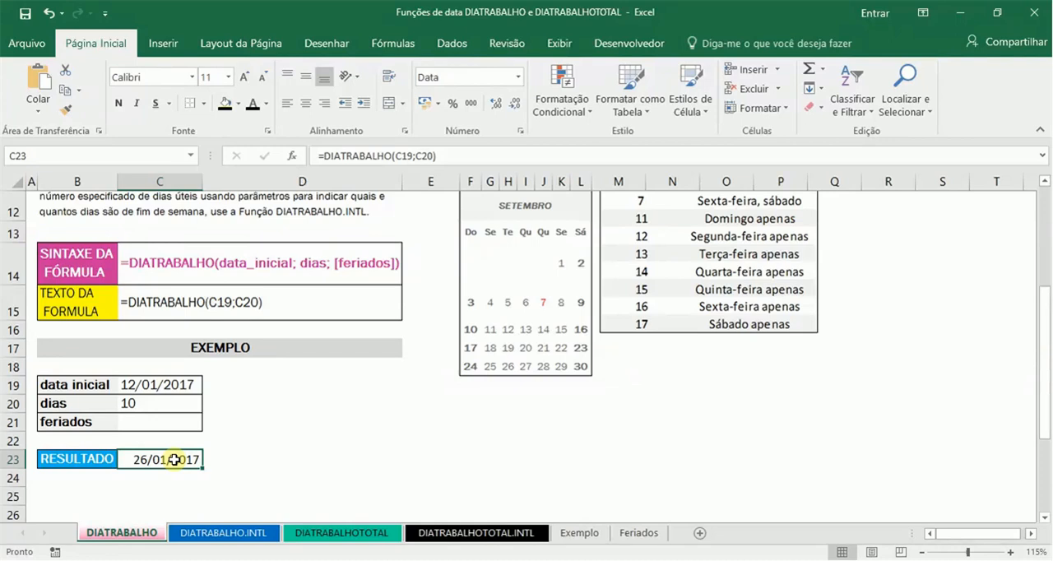
Step: Examine the DIATRABALHO.INTL sheet's observations, weekend-number table and formula syntax in C13
{"action": "left_click", "coordinate": [197, 533]}
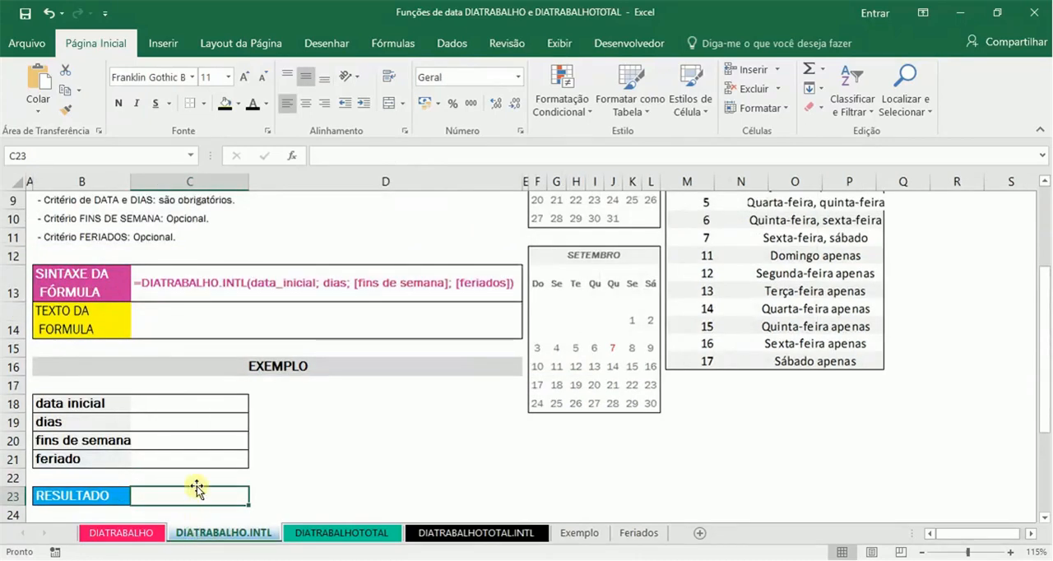
{"action": "left_click", "coordinate": [190, 445]}
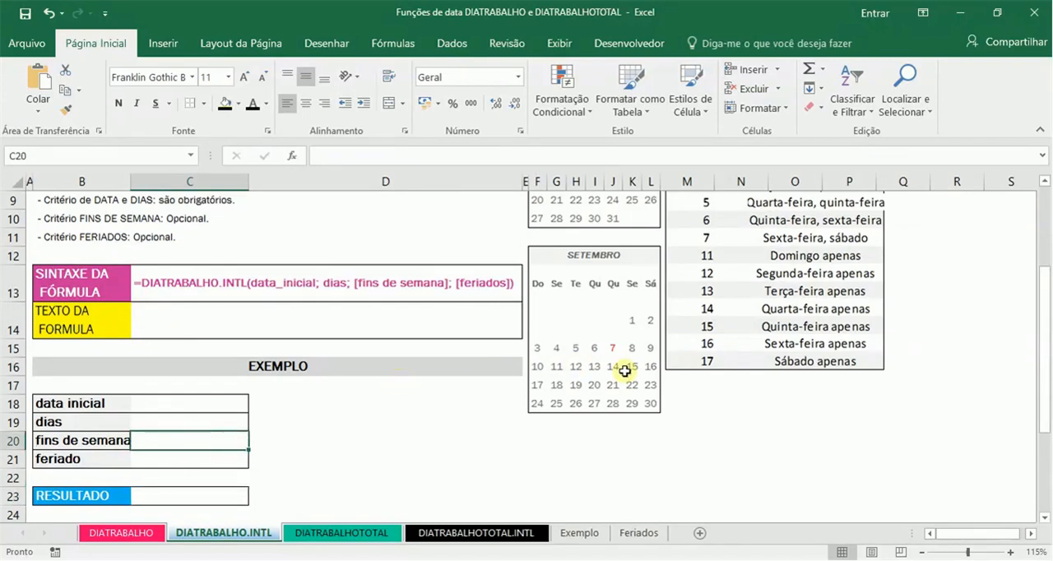
{"action": "left_click_drag", "start_coordinate": [1048, 343], "coordinate": [1048, 338]}
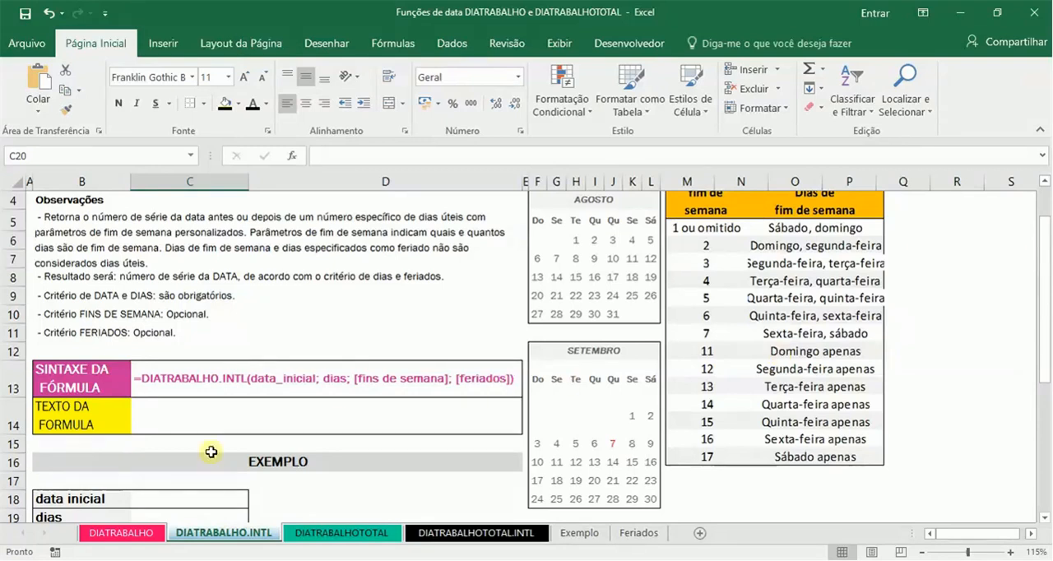
{"action": "left_click", "coordinate": [218, 495]}
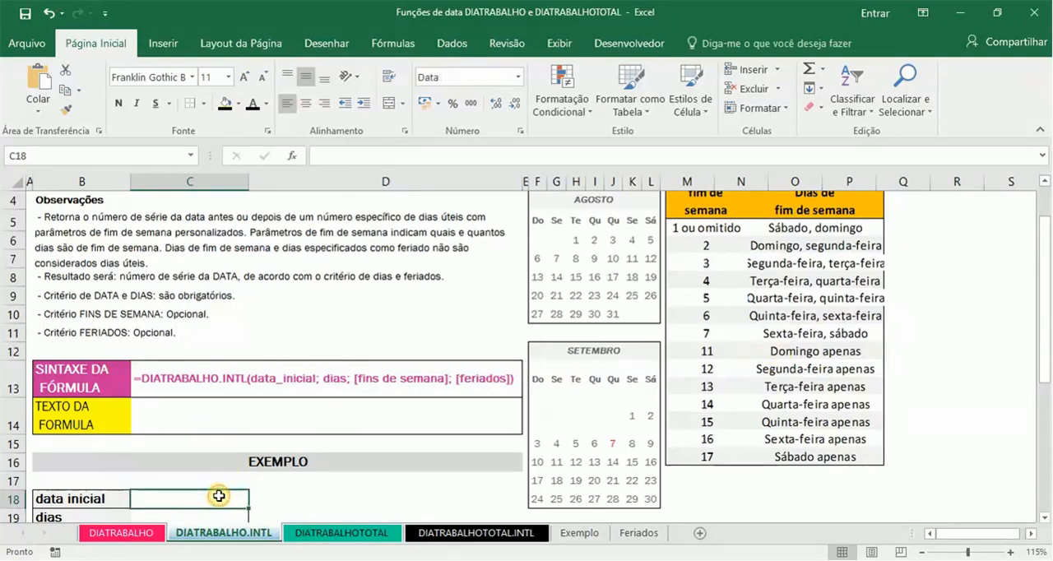
{"action": "key", "text": "Up"}
{"action": "key", "text": "Up"}
{"action": "key", "text": "Up"}
{"action": "key", "text": "Up"}
{"action": "key", "text": "Up"}
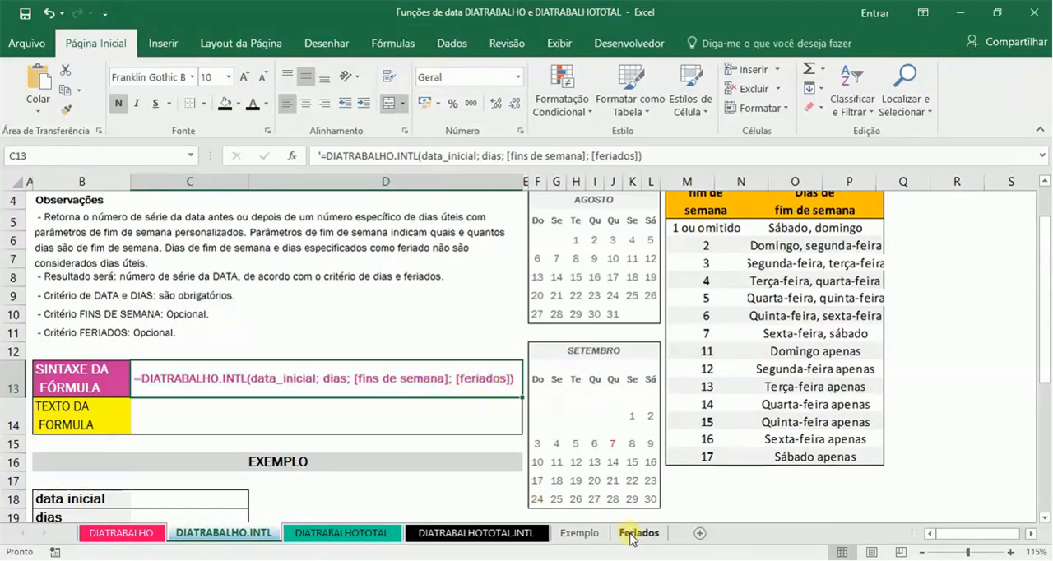
Step: On the Feriados sheet, define the workbook-level name FERIADOS for the DATA column range D4:D27, including its empty rows
{"action": "left_click", "coordinate": [631, 535]}
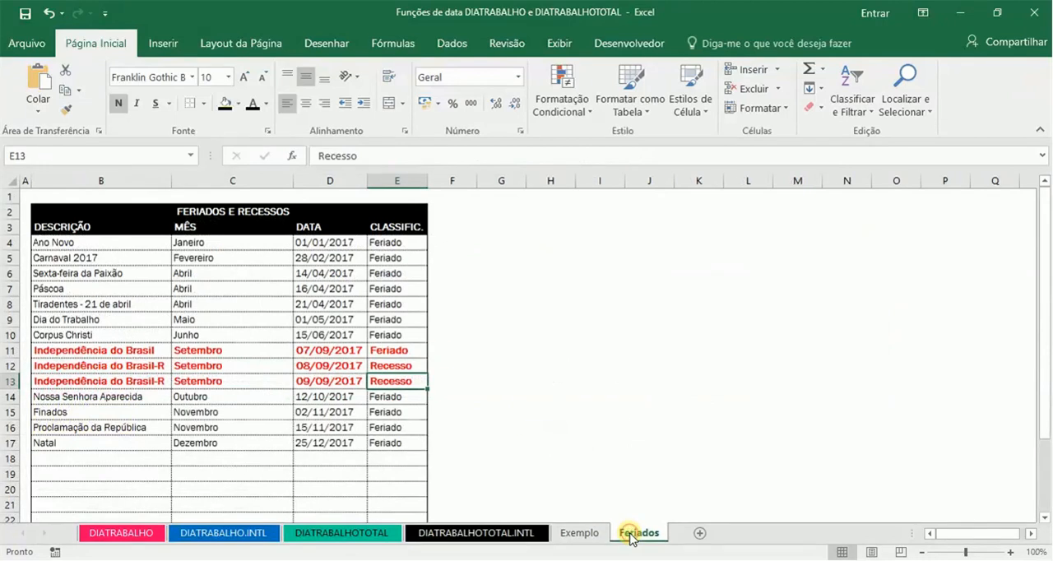
{"action": "left_click", "coordinate": [320, 239]}
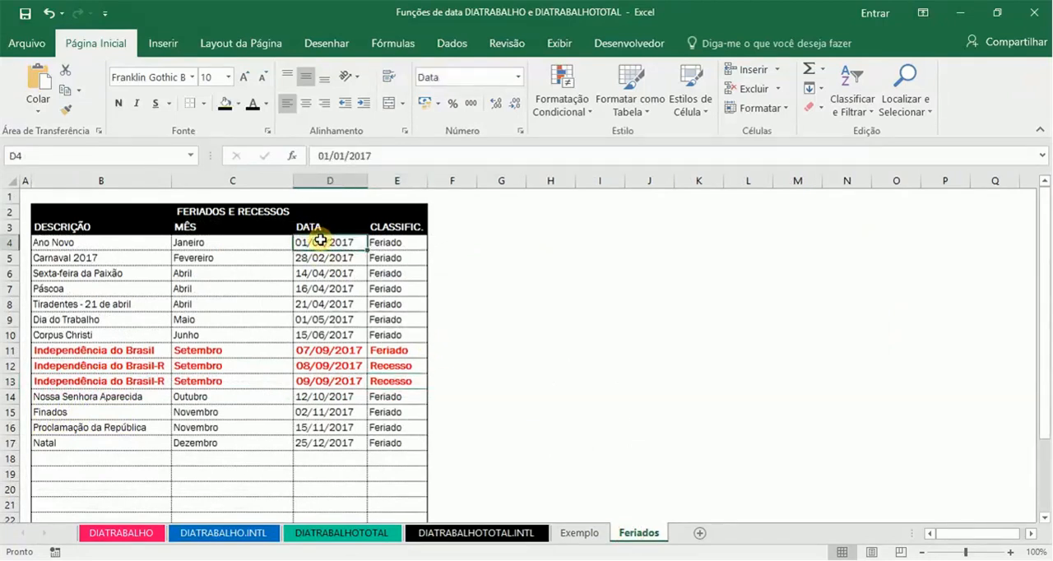
{"action": "left_click_drag", "start_coordinate": [320, 240], "coordinate": [366, 510]}
{"action": "key", "text": "shift+Down"}
{"action": "key", "text": "shift+Down"}
{"action": "key", "text": "shift+Up"}
{"action": "key", "text": "shift+Up"}
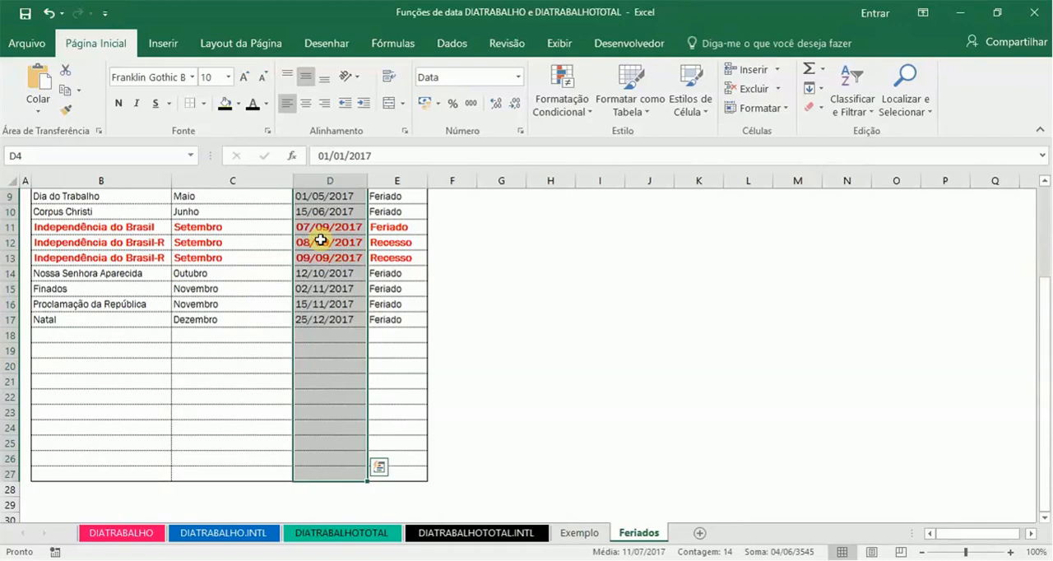
{"action": "left_click", "coordinate": [158, 155]}
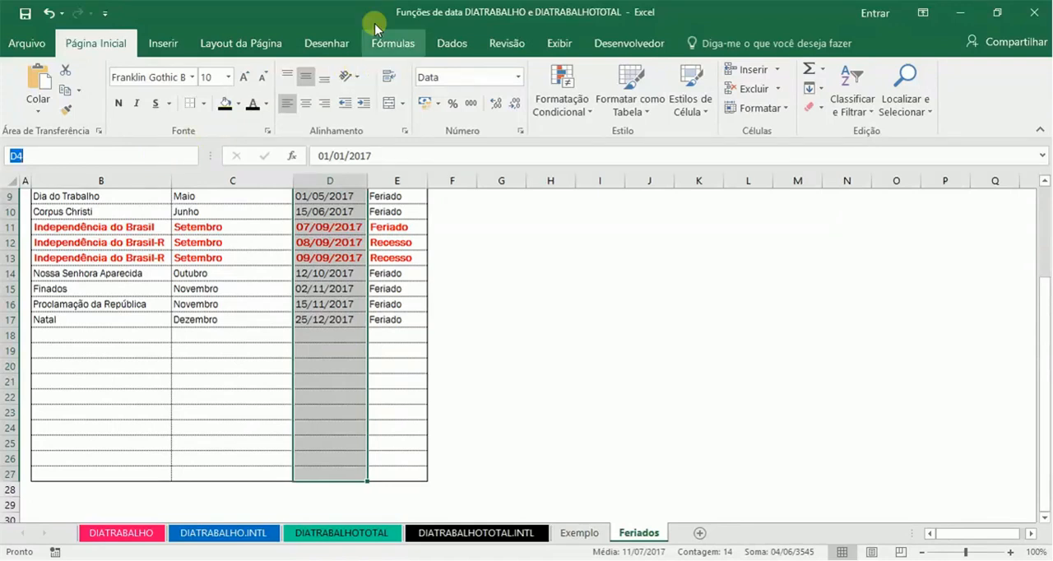
{"action": "left_click", "coordinate": [383, 44]}
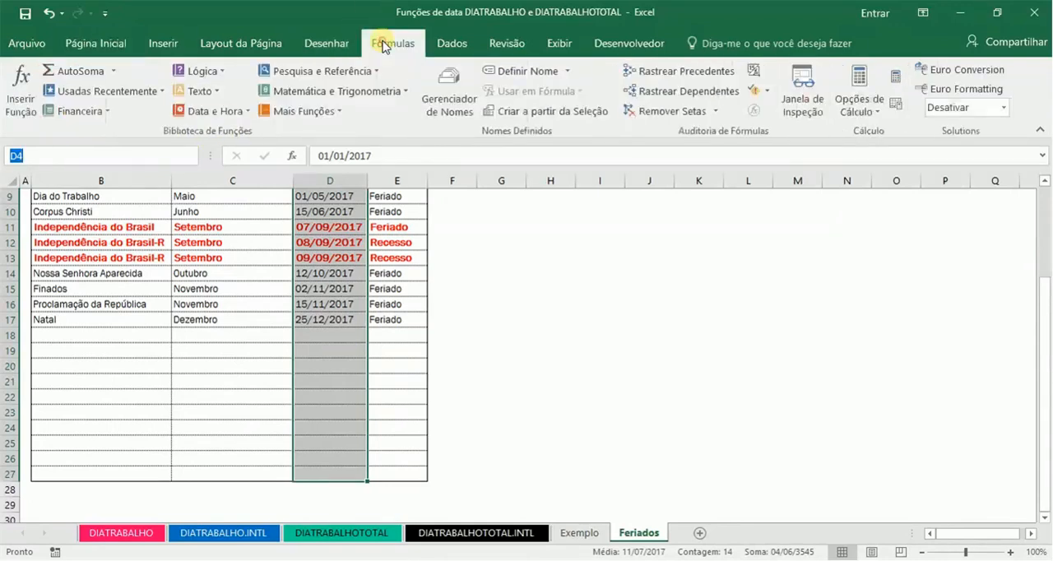
{"action": "left_click", "coordinate": [522, 72]}
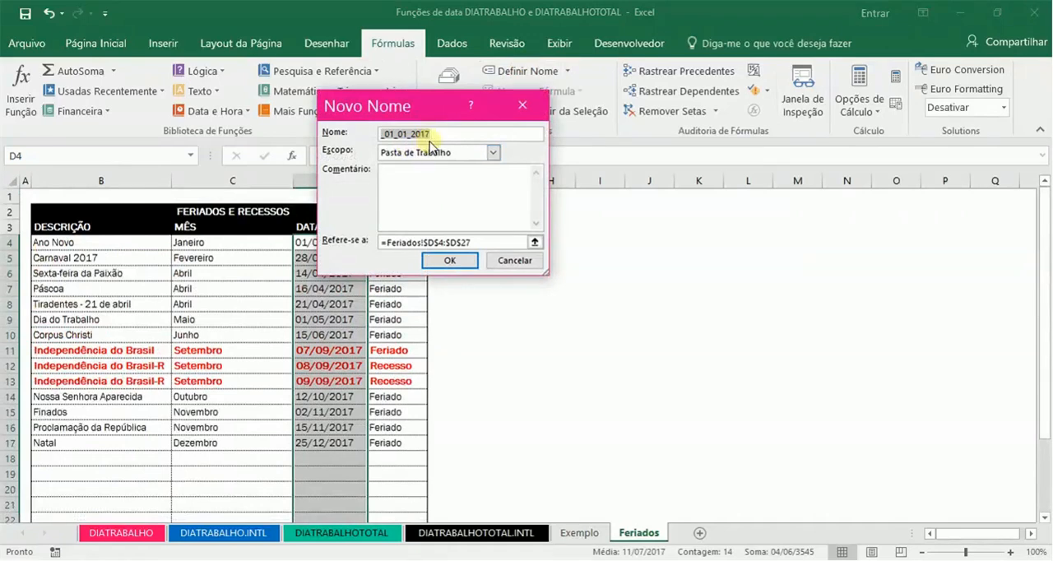
{"action": "type", "text": "FERIADOS"}
{"action": "left_click", "coordinate": [450, 261]}
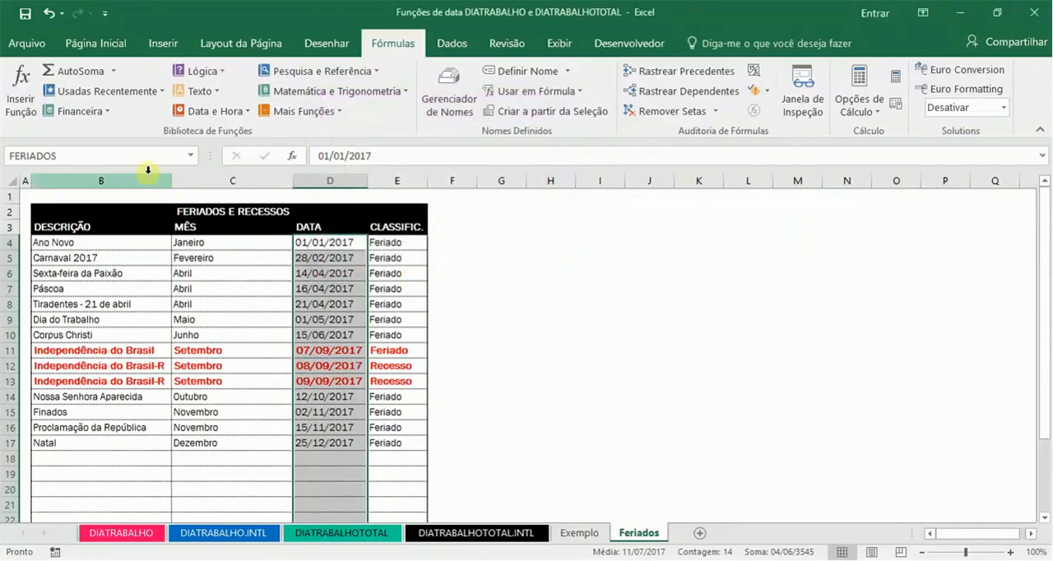
Step: Check the FERIADOS name and its referenced range in the Name Manager
{"action": "left_click", "coordinate": [132, 157]}
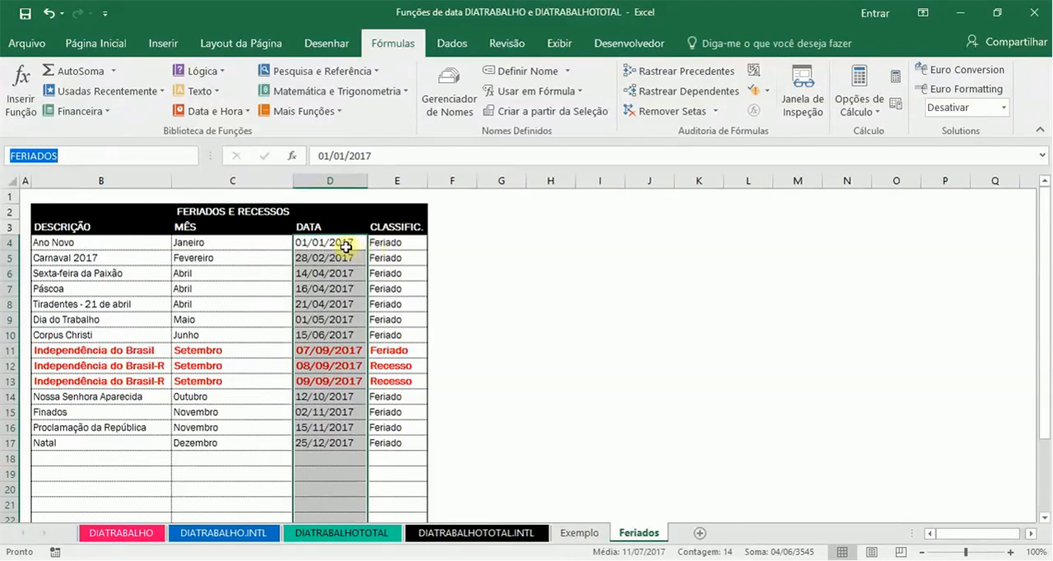
{"action": "left_click", "coordinate": [441, 123]}
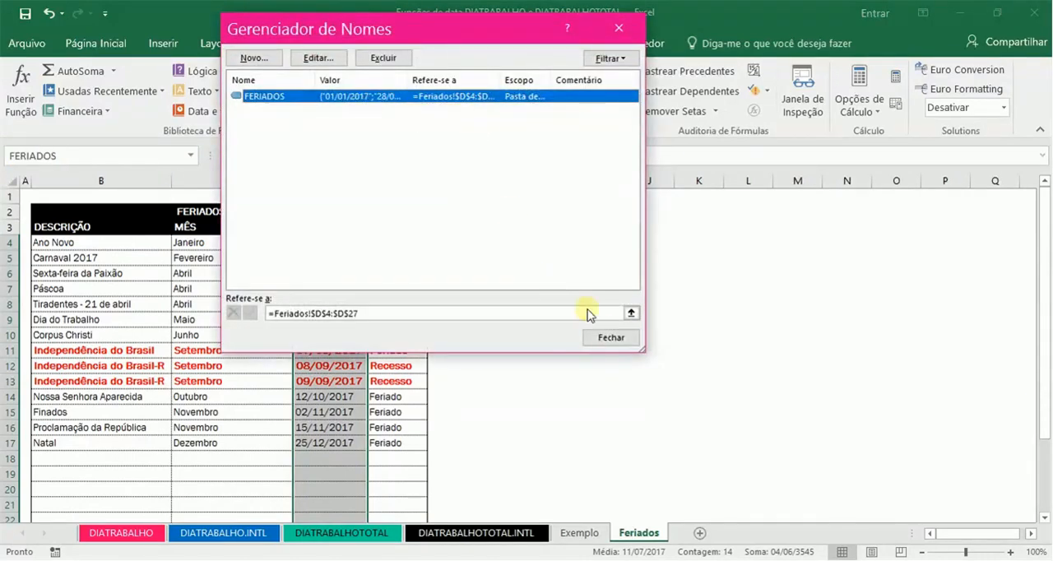
{"action": "left_click", "coordinate": [609, 338]}
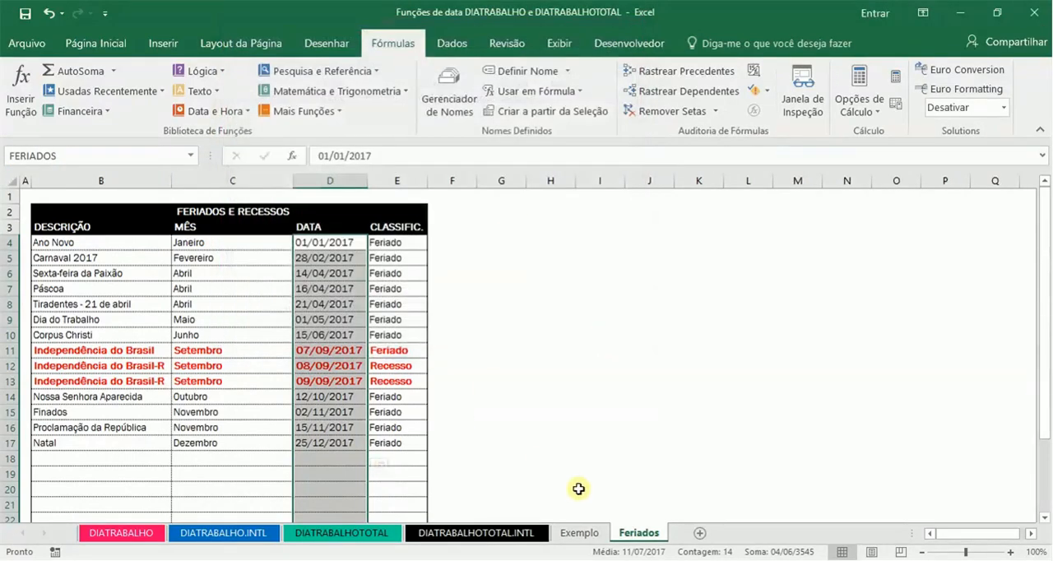
Step: On the DIATRABALHO.INTL sheet, enter 12/01/2017 as the example's data inicial in C18
{"action": "left_click", "coordinate": [231, 533]}
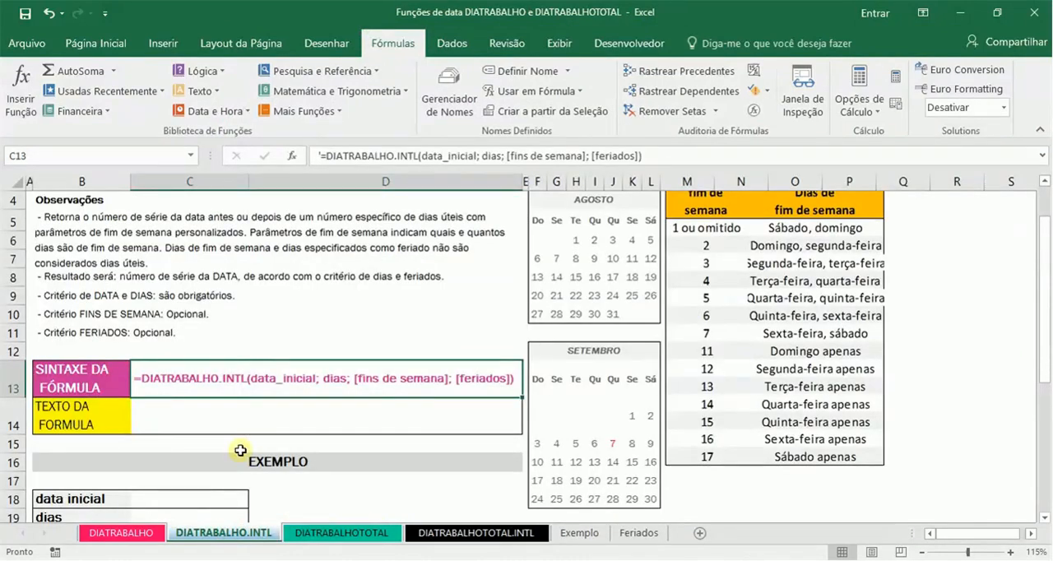
{"action": "left_click", "coordinate": [188, 494]}
{"action": "key", "text": "Return"}
{"action": "key", "text": "Return"}
{"action": "key", "text": "Return"}
{"action": "key", "text": "Return"}
{"action": "key", "text": "Return"}
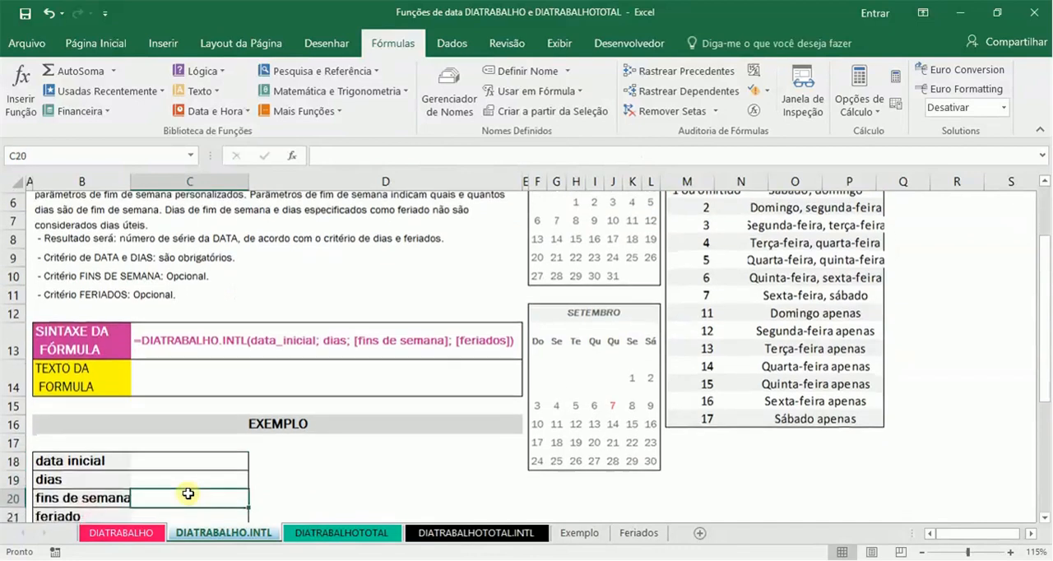
{"action": "key", "text": "Up"}
{"action": "key", "text": "Up"}
{"action": "key", "text": "Up"}
{"action": "key", "text": "Up"}
{"action": "key", "text": "Up"}
{"action": "key", "text": "Up"}
{"action": "key", "text": "Down"}
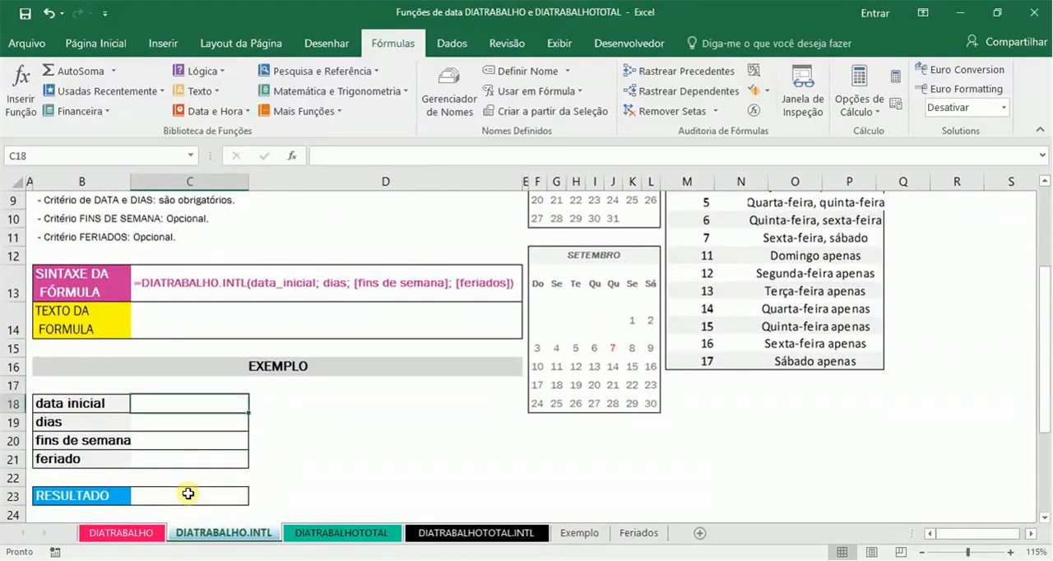
{"action": "type", "text": "12/"}
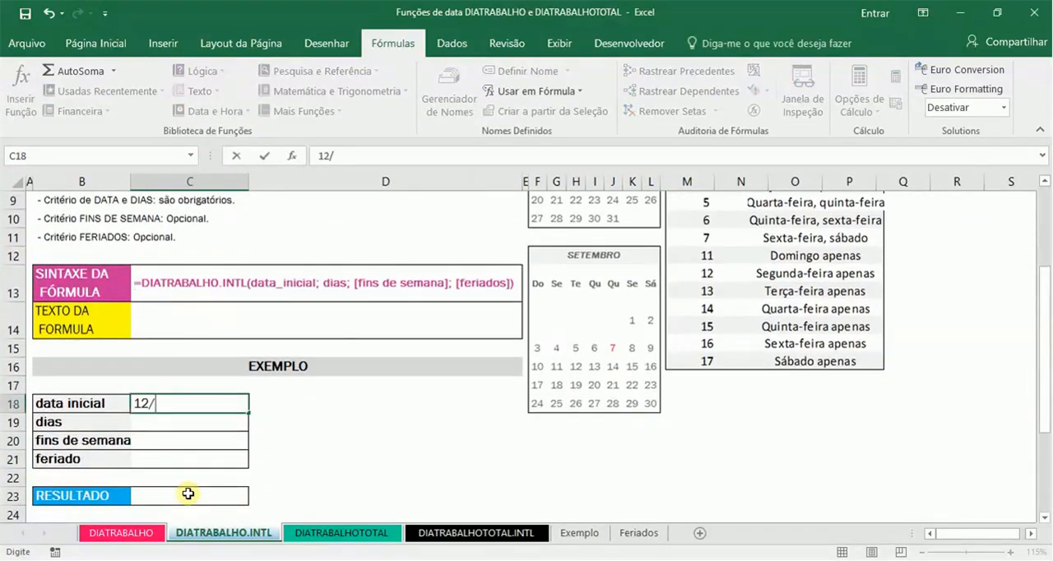
{"action": "type", "text": "01"}
{"action": "key", "text": "Return"}
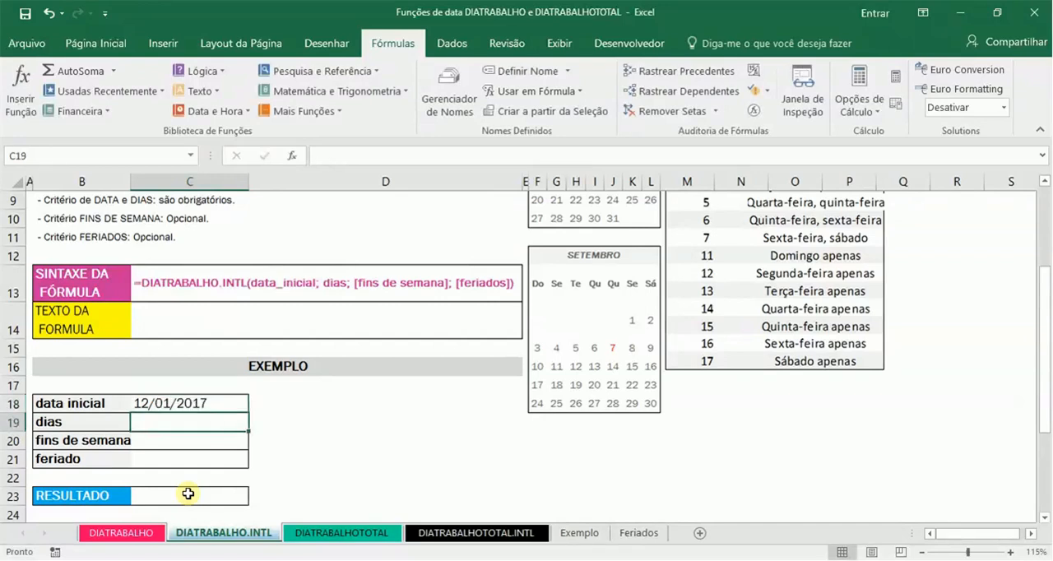
Step: Enter 10 as the dias value in C19 and 11 as the fins de semana number in C20
{"action": "type", "text": "10"}
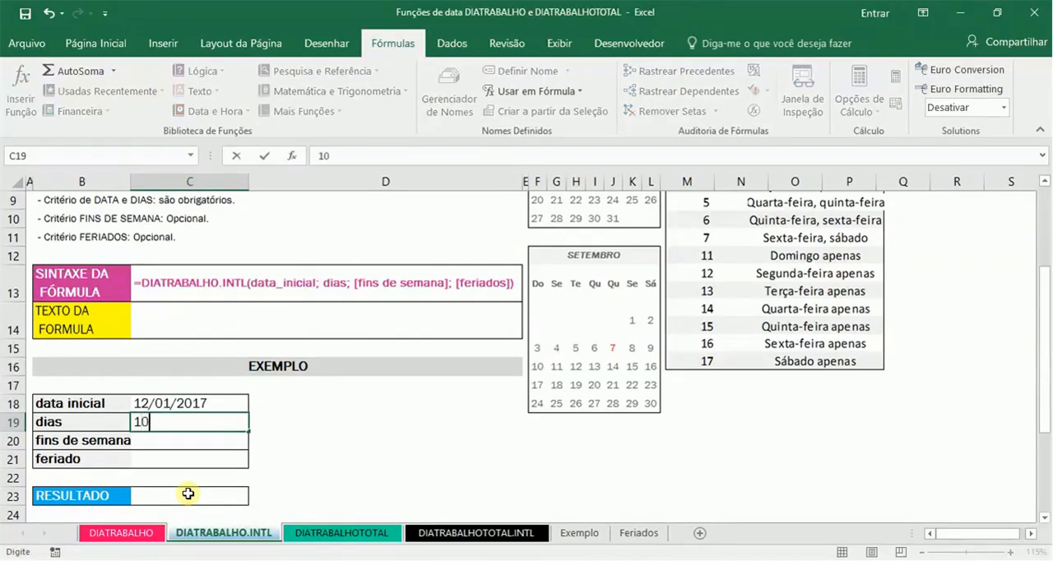
{"action": "key", "text": "Return"}
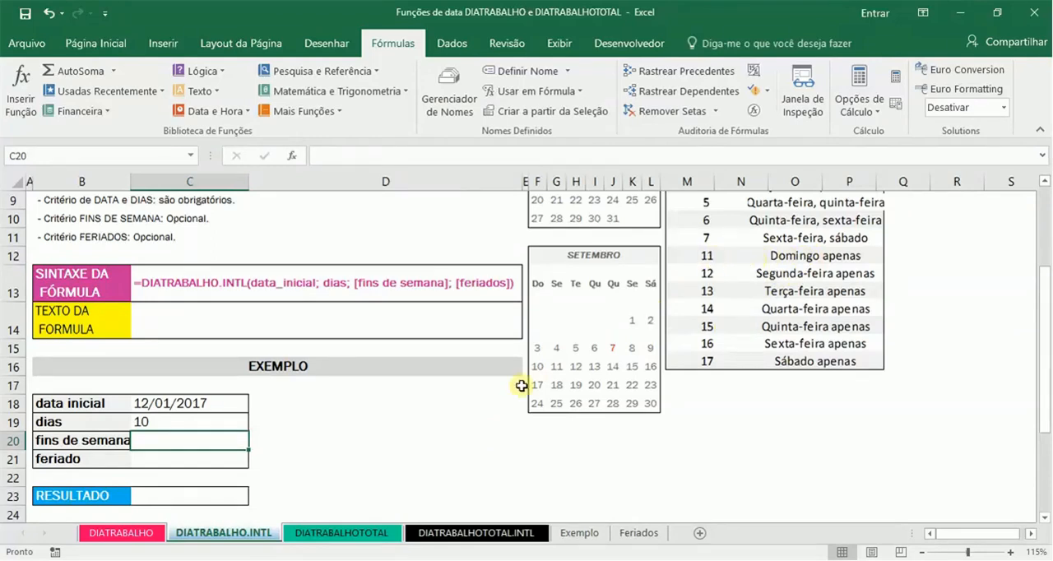
{"action": "type", "text": "11"}
{"action": "key", "text": "Return"}
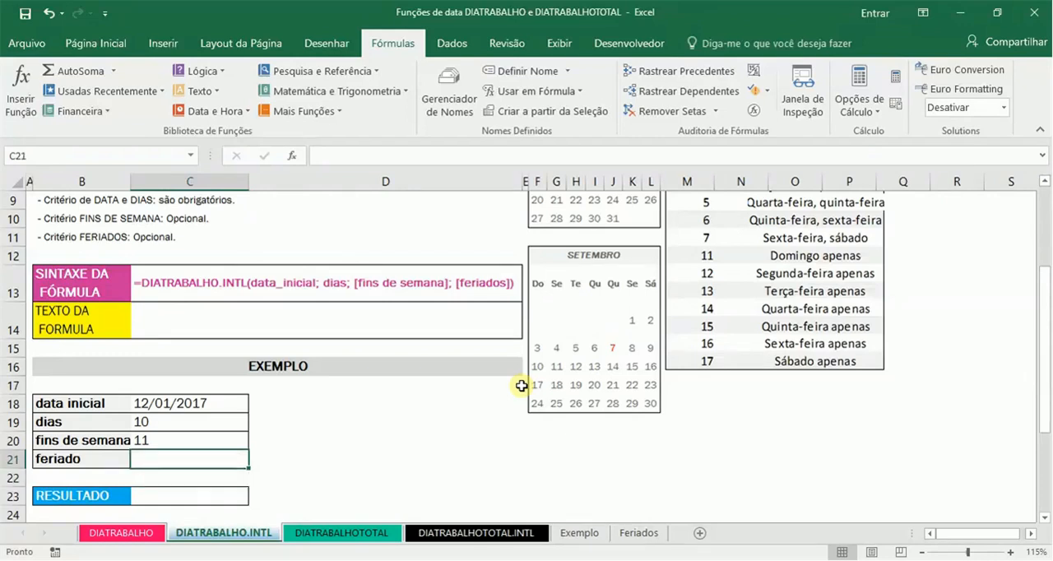
Step: Begin a DIATRABALHO.INTL formula in C23, using C18 as the start date argument
{"action": "key", "text": "Down"}
{"action": "key", "text": "Down"}
{"action": "key", "text": "Down"}
{"action": "key", "text": "Down"}
{"action": "key", "text": "Down"}
{"action": "key", "text": "Up"}
{"action": "key", "text": "Up"}
{"action": "key", "text": "Up"}
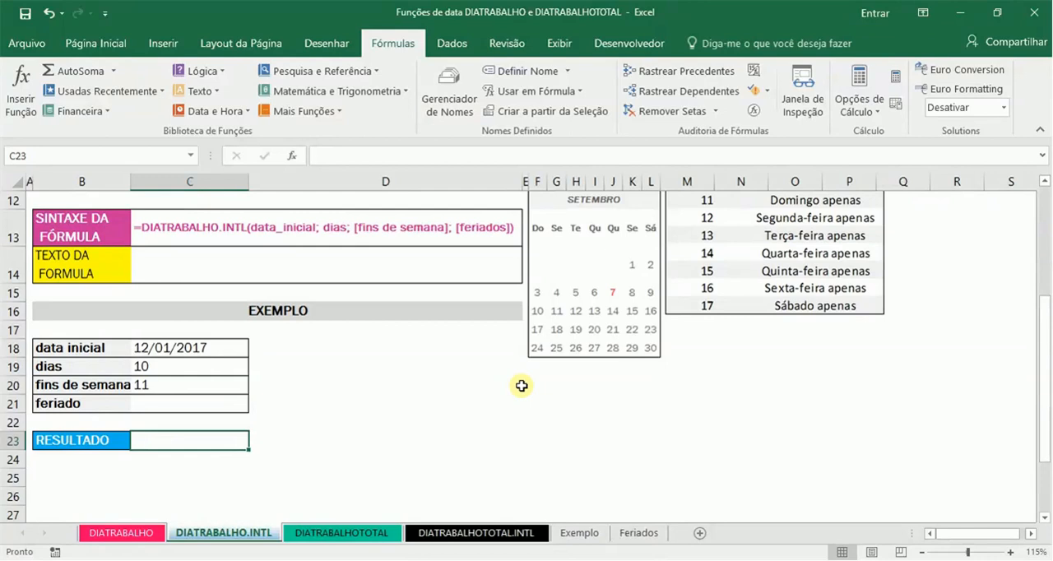
{"action": "type", "text": "=DIATRA"}
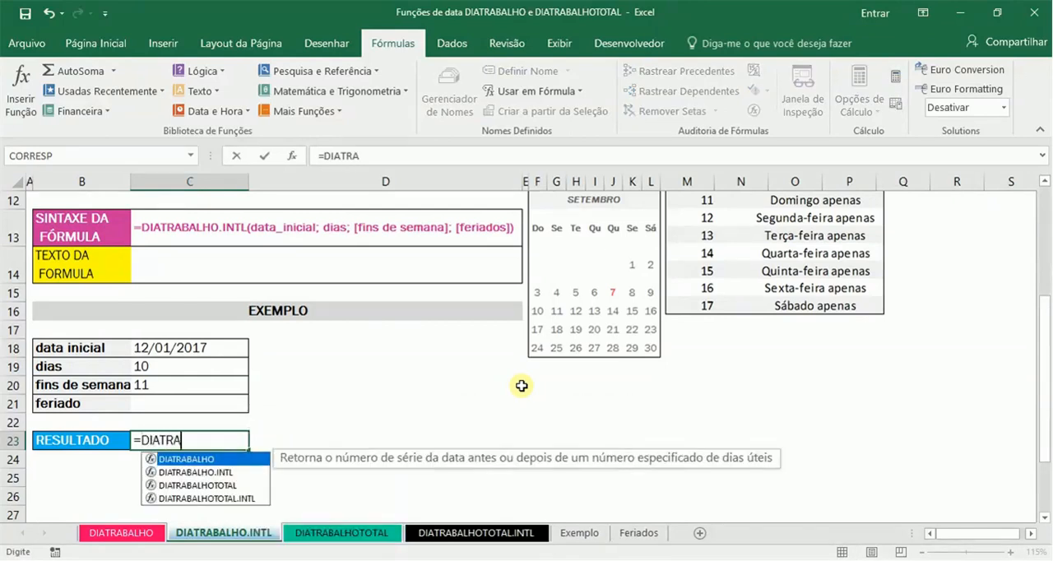
{"action": "key", "text": "Down"}
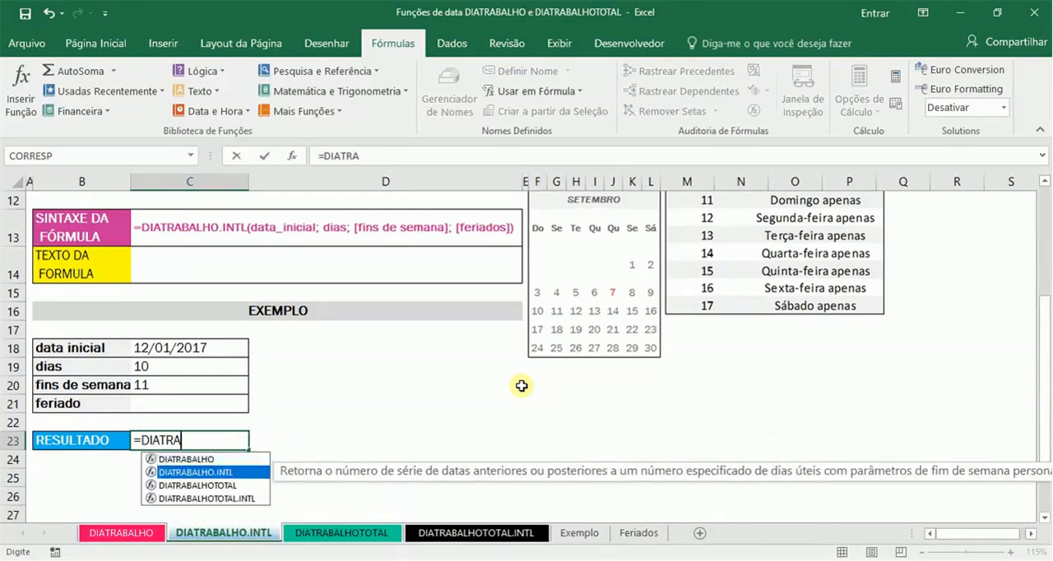
{"action": "key", "text": "Tab"}
{"action": "key", "text": "Up"}
{"action": "key", "text": "Up"}
{"action": "key", "text": "Up"}
{"action": "key", "text": "Up"}
{"action": "key", "text": "Up"}
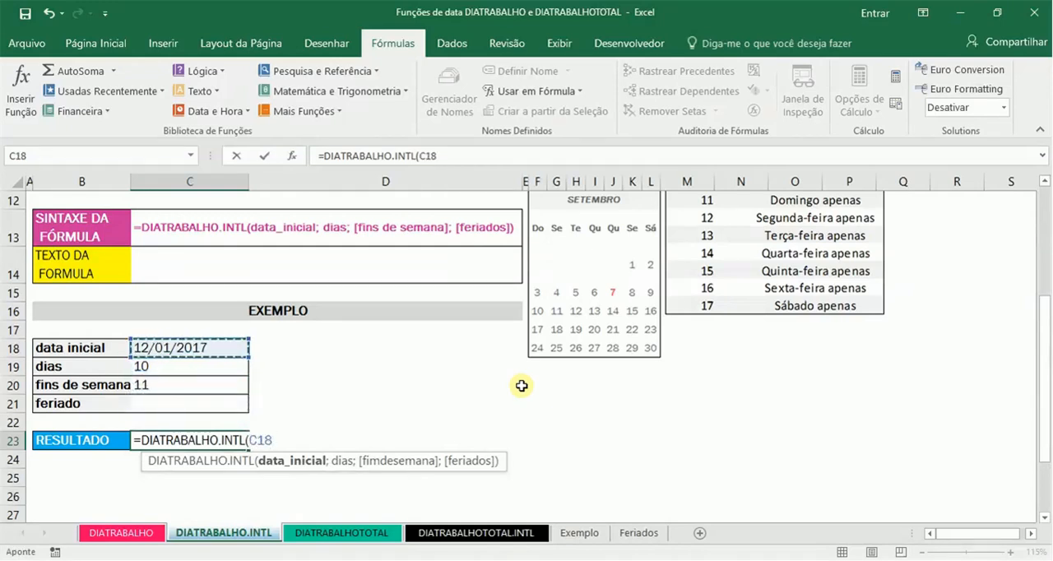
{"action": "type", "text": ";"}
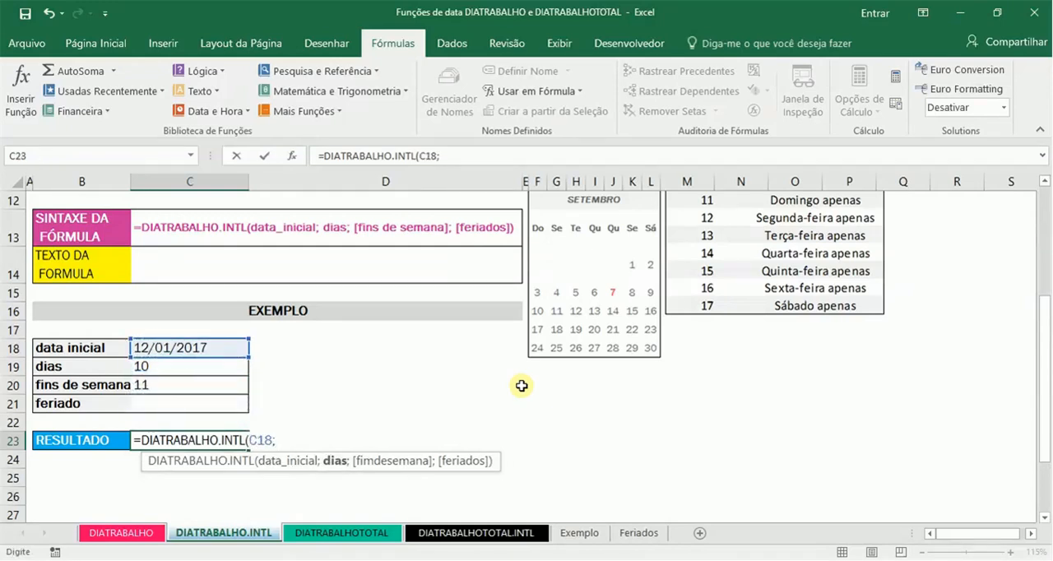
Step: Add C19 as the dias argument of the DIATRABALHO.INTL formula
{"action": "key", "text": "Down"}
{"action": "key", "text": "Up"}
{"action": "key", "text": "Up"}
{"action": "key", "text": "Up"}
{"action": "key", "text": "Up"}
{"action": "key", "text": "Up"}
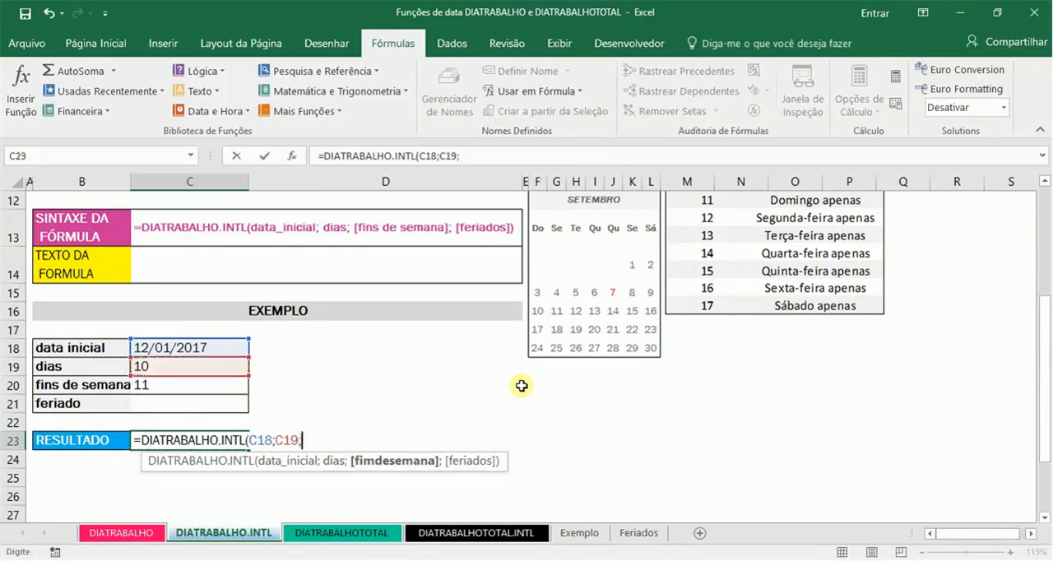
{"action": "type", "text": ";"}
Step: Review the built-in weekend options and add C20 as the formula's fimdesemana argument
{"action": "key", "text": "Down"}
{"action": "key", "text": "Down"}
{"action": "key", "text": "Down"}
{"action": "key", "text": "Down"}
{"action": "key", "text": "Down"}
{"action": "key", "text": "Down"}
{"action": "key", "text": "Down"}
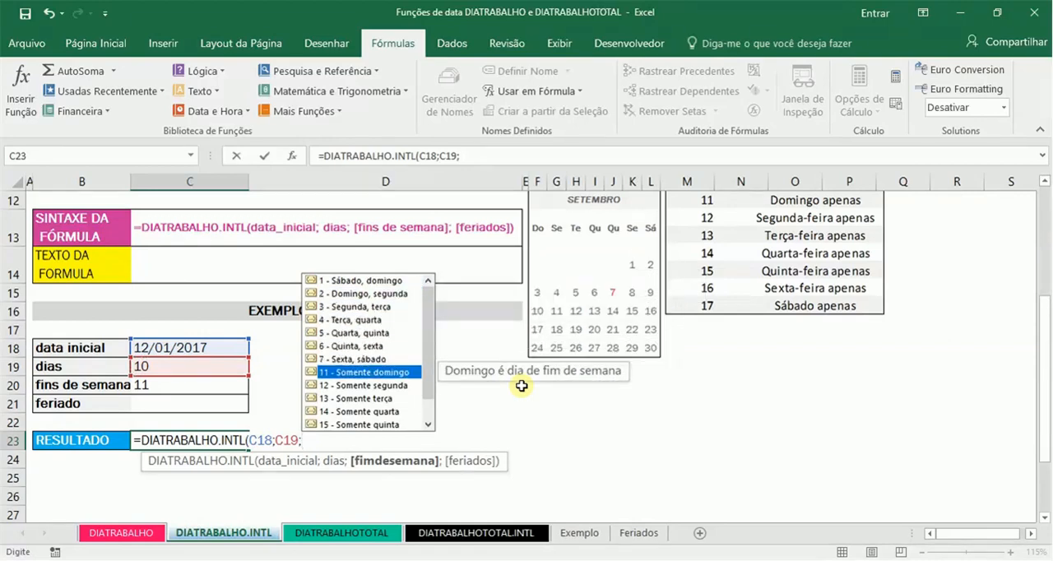
{"action": "key", "text": "Escape"}
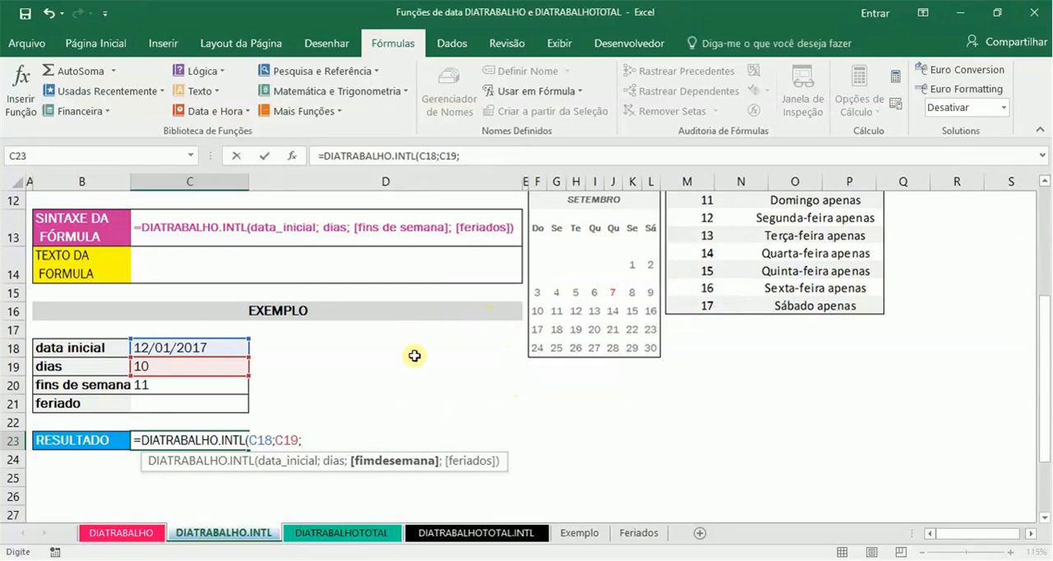
{"action": "left_click", "coordinate": [208, 382]}
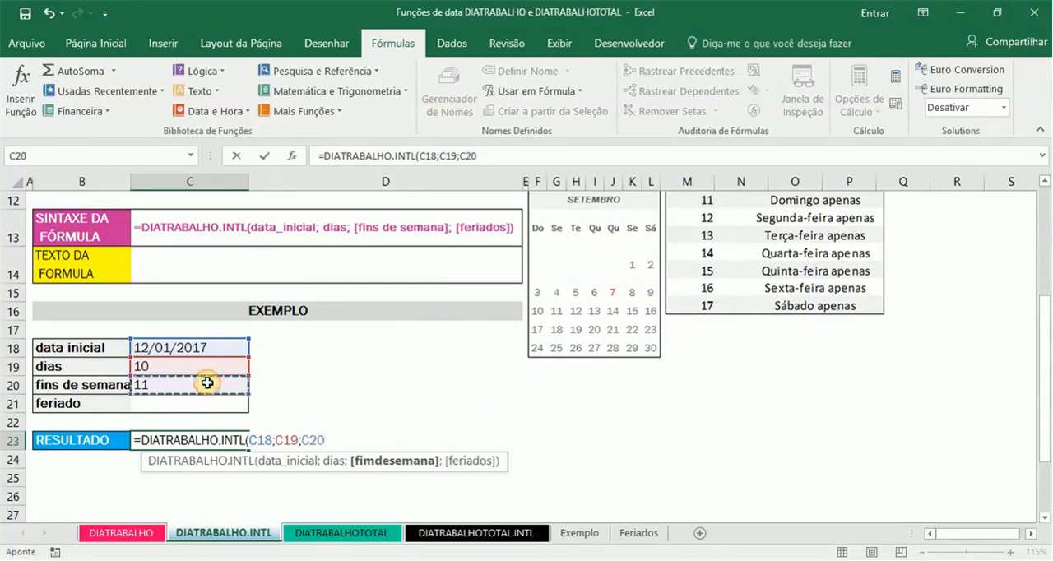
{"action": "type", "text": ";"}
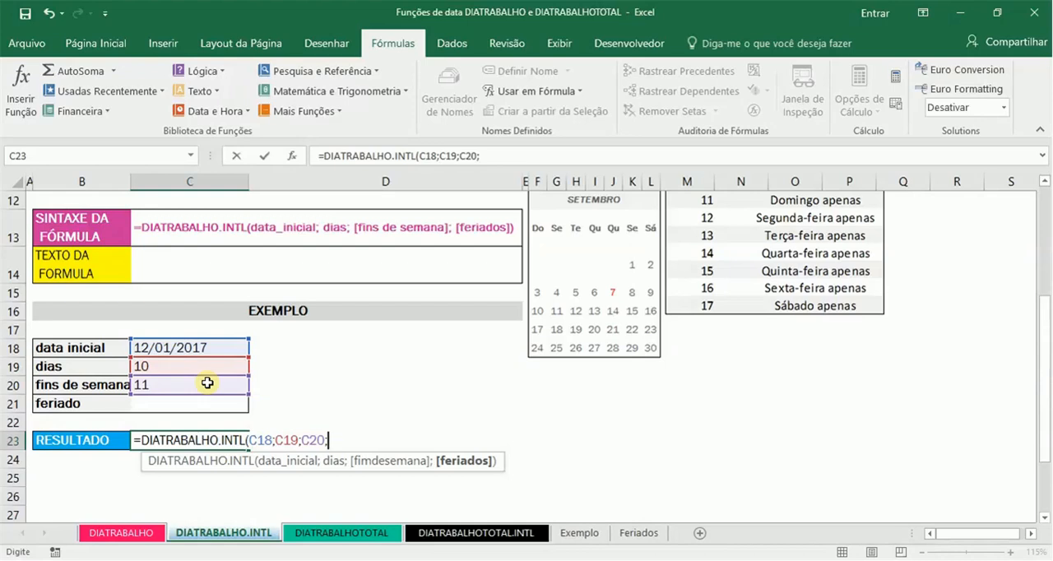
{"action": "type", "text": "FERI"}
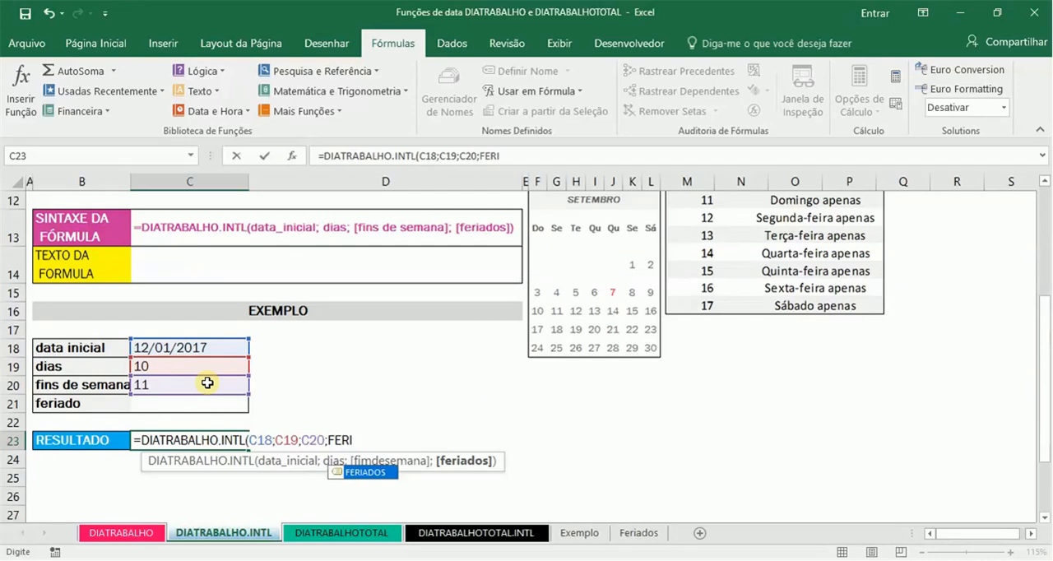
Step: Complete the C23 formula with the named range FERIADOS as the holidays argument
{"action": "key", "text": "Tab"}
{"action": "type", "text": ")"}
{"action": "key", "text": "Return"}
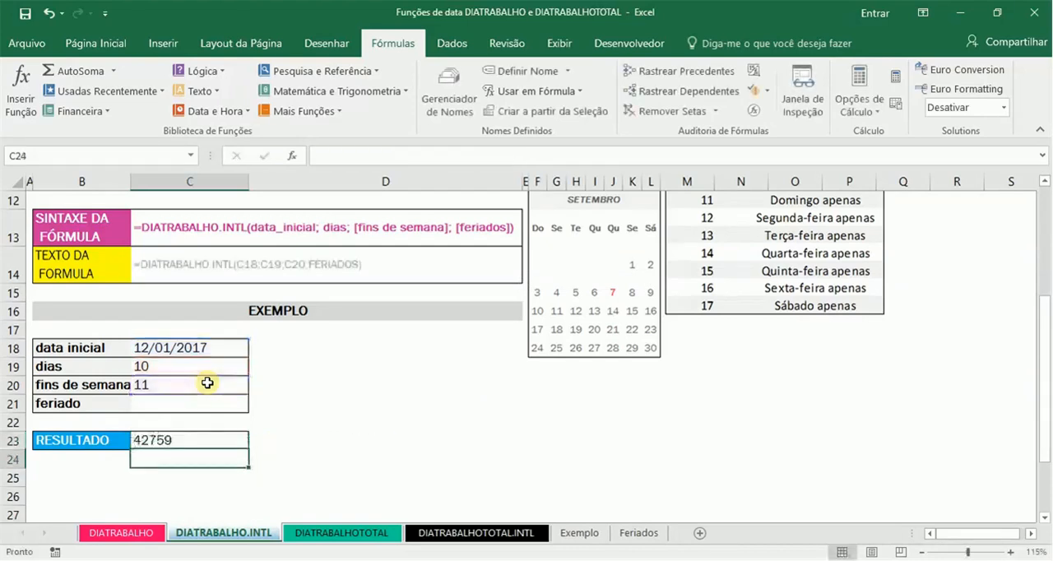
Step: Format the RESULTADO cell C23 with the Data Abreviada number format
{"action": "key", "text": "Up"}
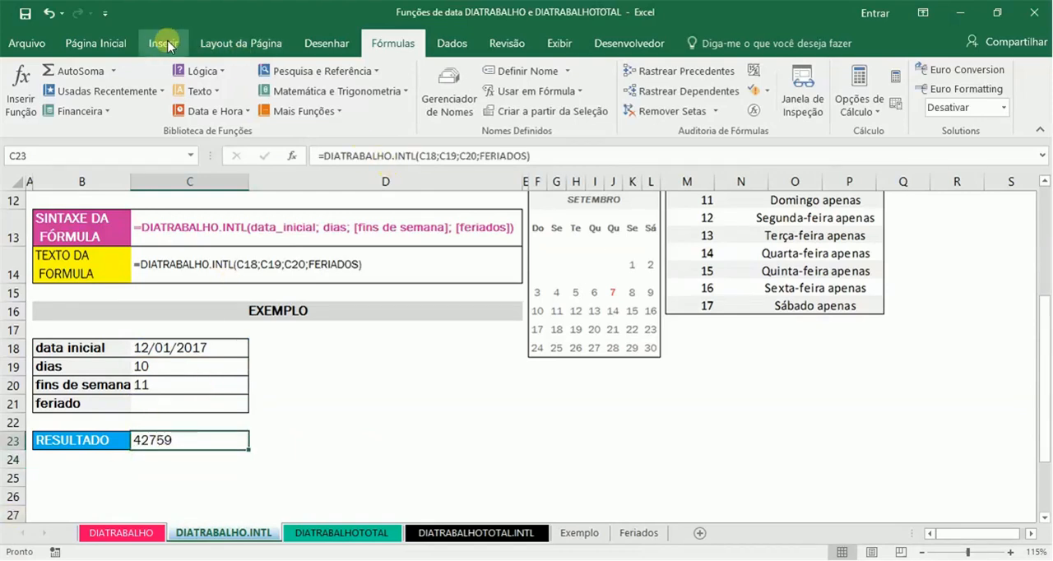
{"action": "left_click", "coordinate": [121, 47]}
{"action": "left_click", "coordinate": [427, 75]}
{"action": "type", "text": "Data Abreviada"}
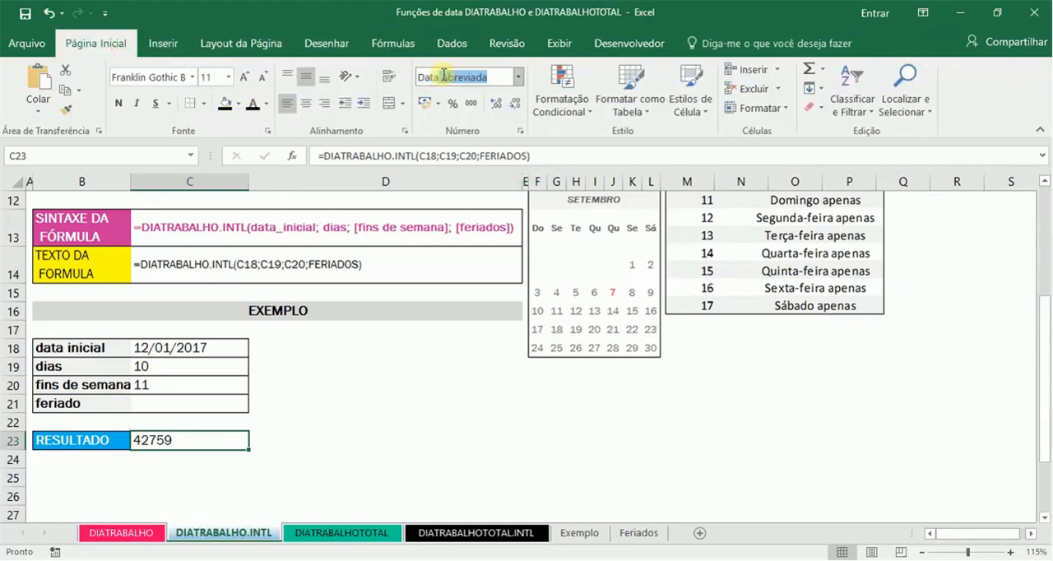
{"action": "key", "text": "Return"}
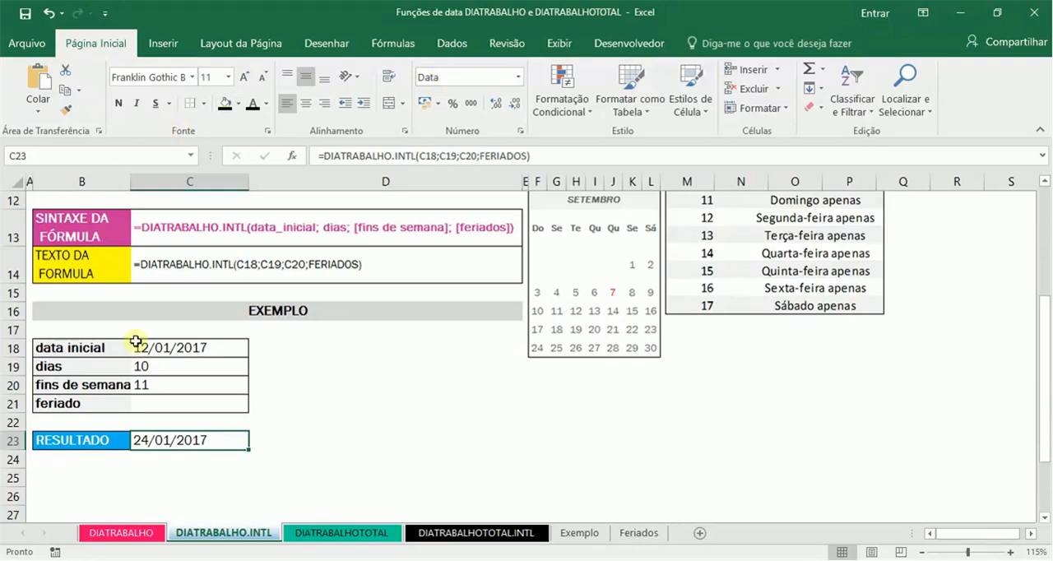
Step: Compare the DIATRABALHO sheet's result in C23 with the one on the DIATRABALHO.INTL sheet
{"action": "left_click", "coordinate": [141, 535]}
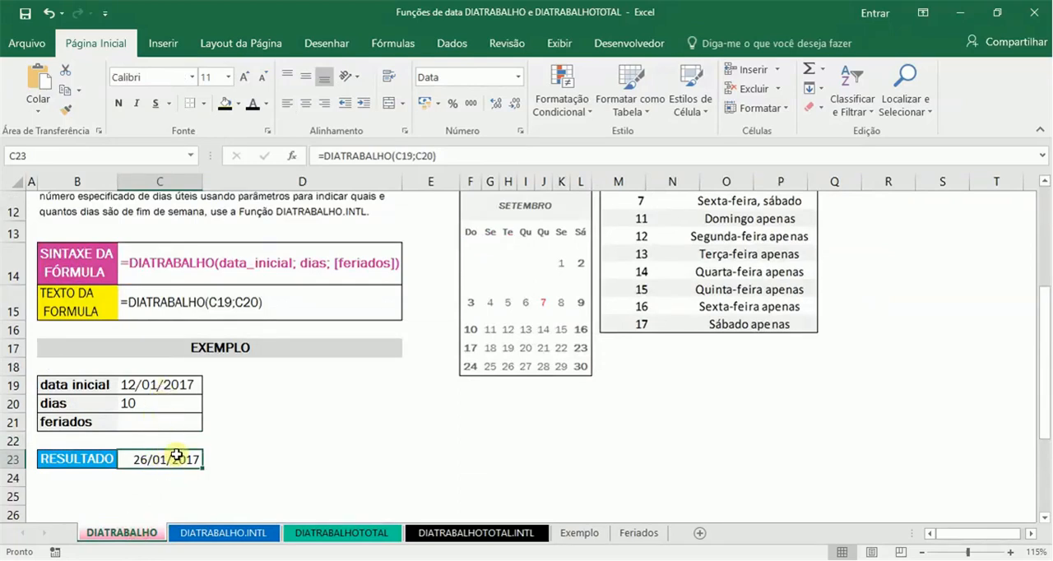
{"action": "left_click", "coordinate": [216, 533]}
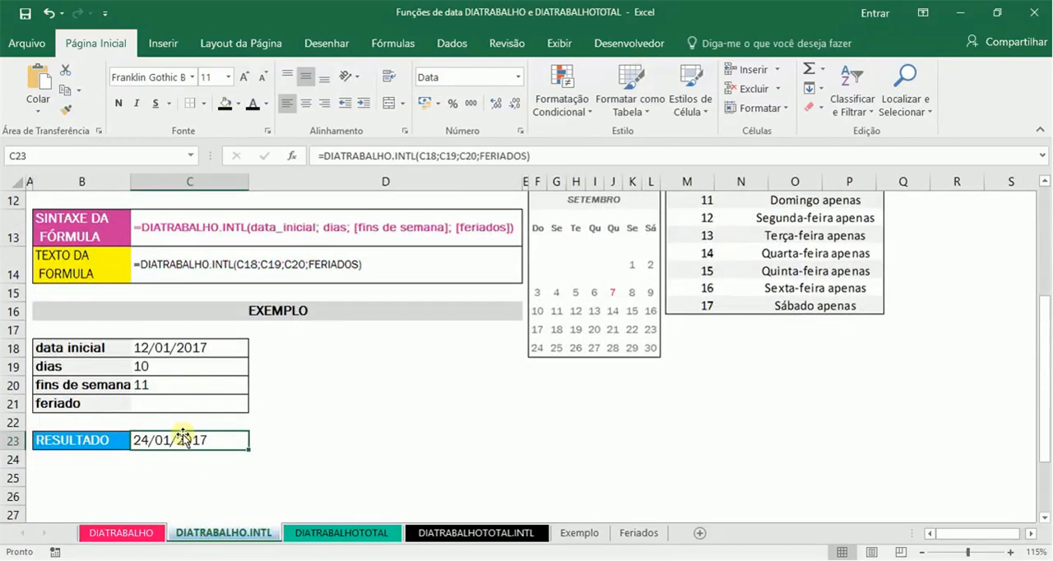
Step: Try 0 as the fins de semana number in C20
{"action": "left_click", "coordinate": [169, 389]}
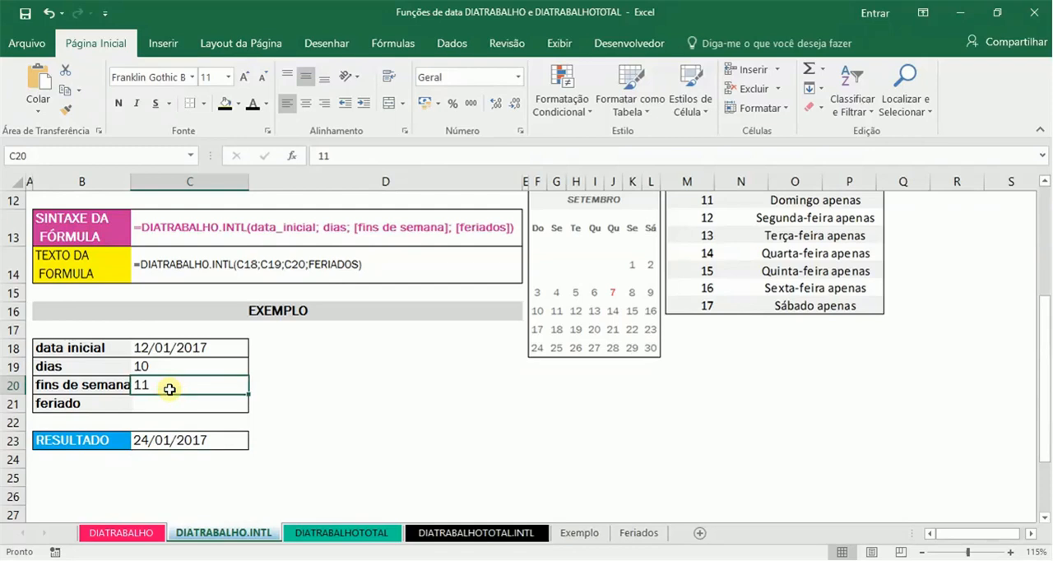
{"action": "type", "text": "0"}
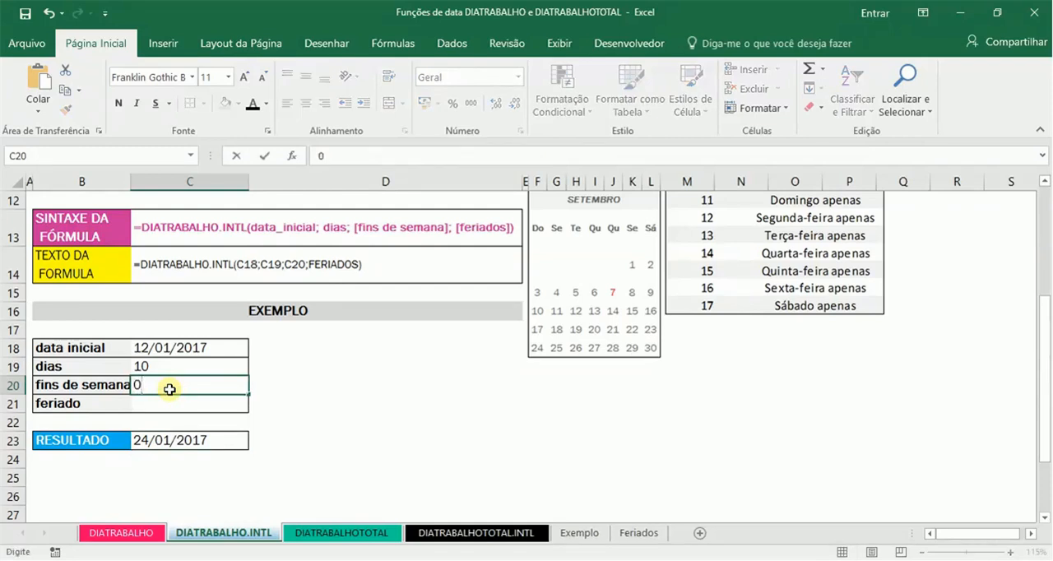
{"action": "key", "text": "Return"}
Step: Enter 10 again as the dias value in C19 and set the fins de semana number in C20 to 1
{"action": "key", "text": "Up"}
{"action": "key", "text": "Up"}
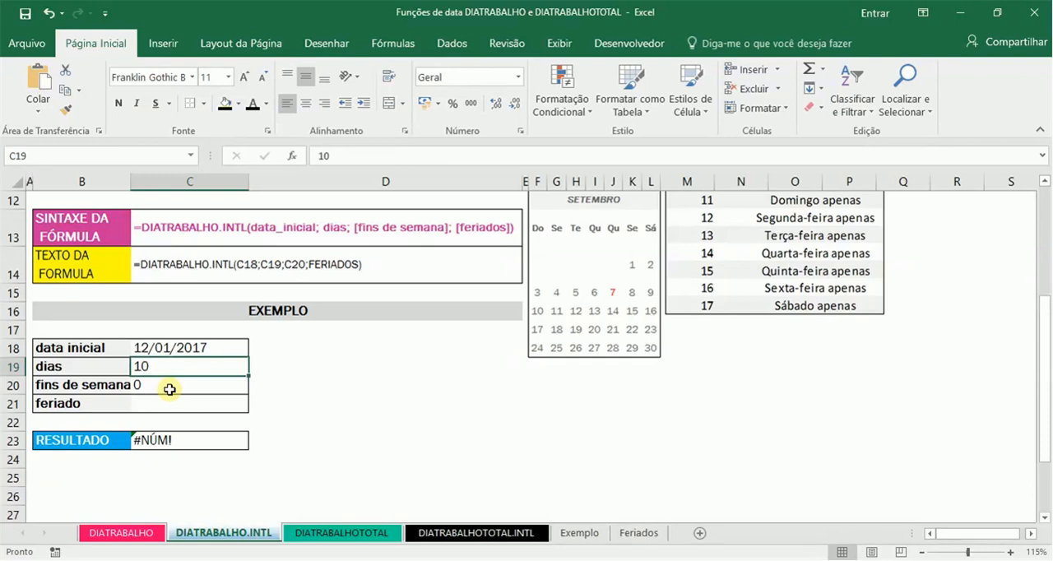
{"action": "type", "text": "10"}
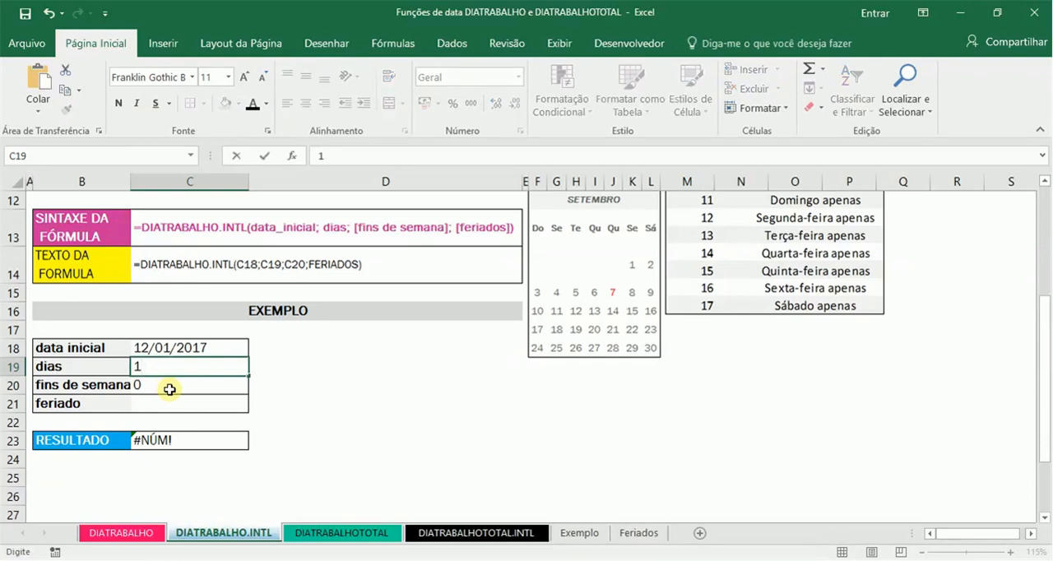
{"action": "key", "text": "Return"}
{"action": "type", "text": "1"}
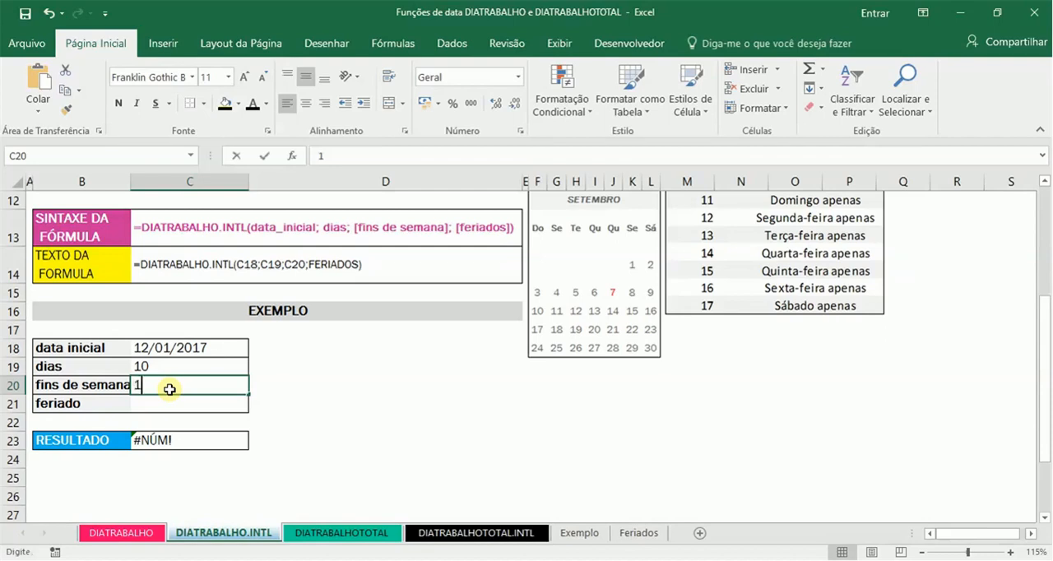
{"action": "key", "text": "Return"}
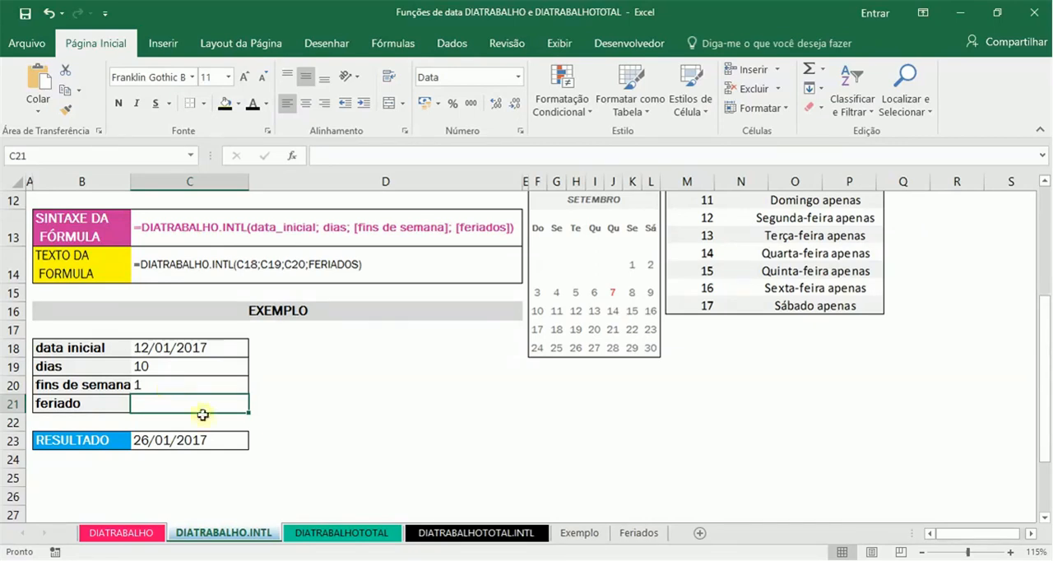
Step: Examine the DIATRABALHOTOTAL sheet's observations and formula syntax, and compare them with the DIATRABALHOTOTAL.INTL sheet
{"action": "left_click", "coordinate": [337, 533]}
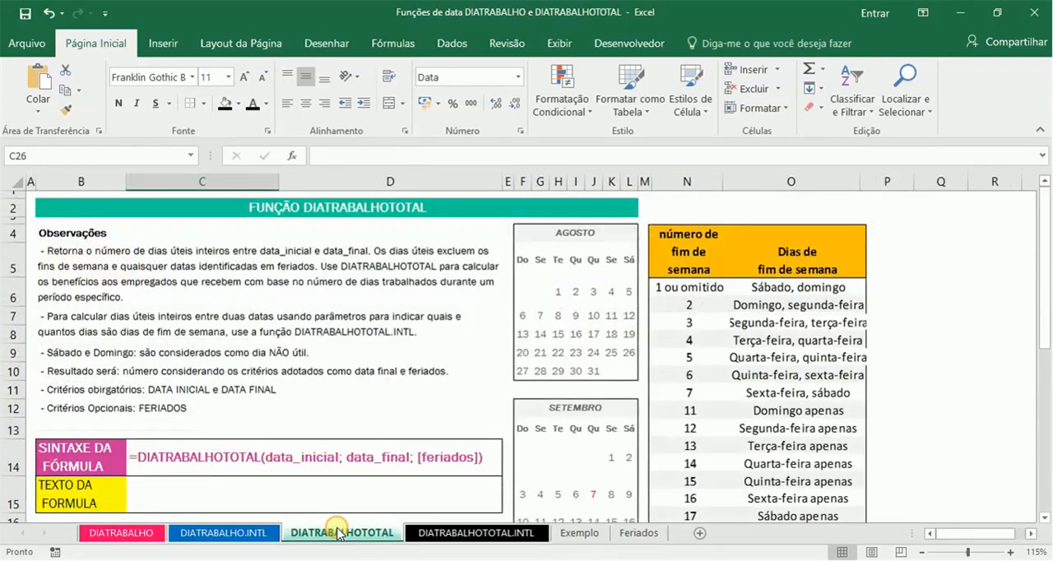
{"action": "left_click", "coordinate": [186, 288]}
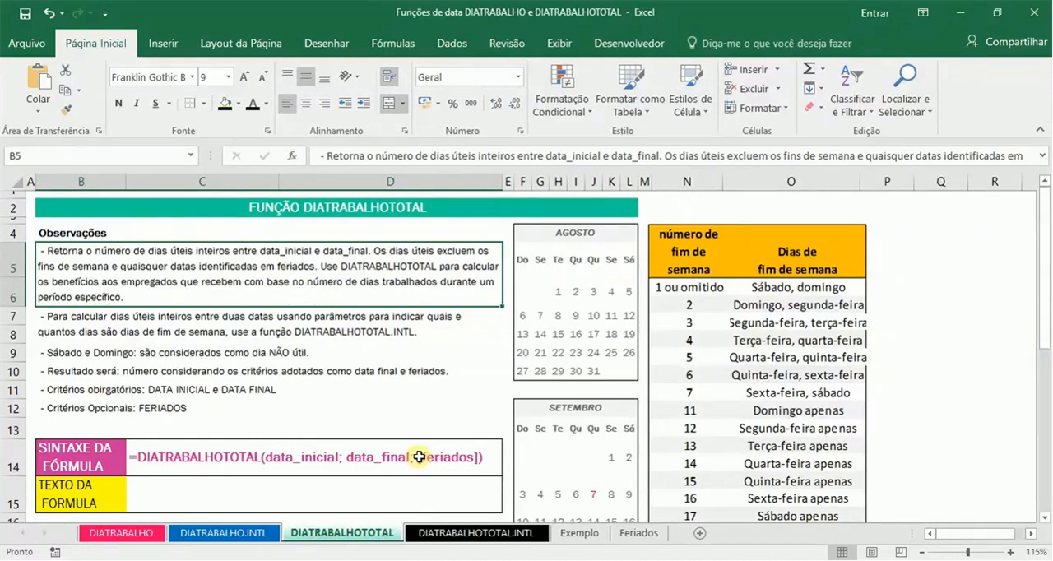
{"action": "left_click", "coordinate": [487, 533]}
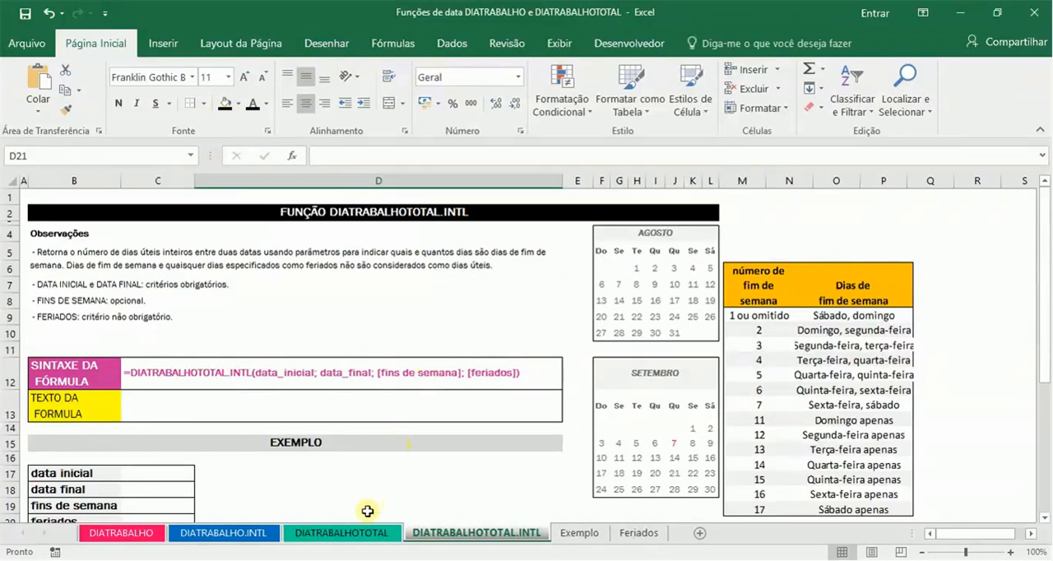
{"action": "left_click", "coordinate": [351, 533]}
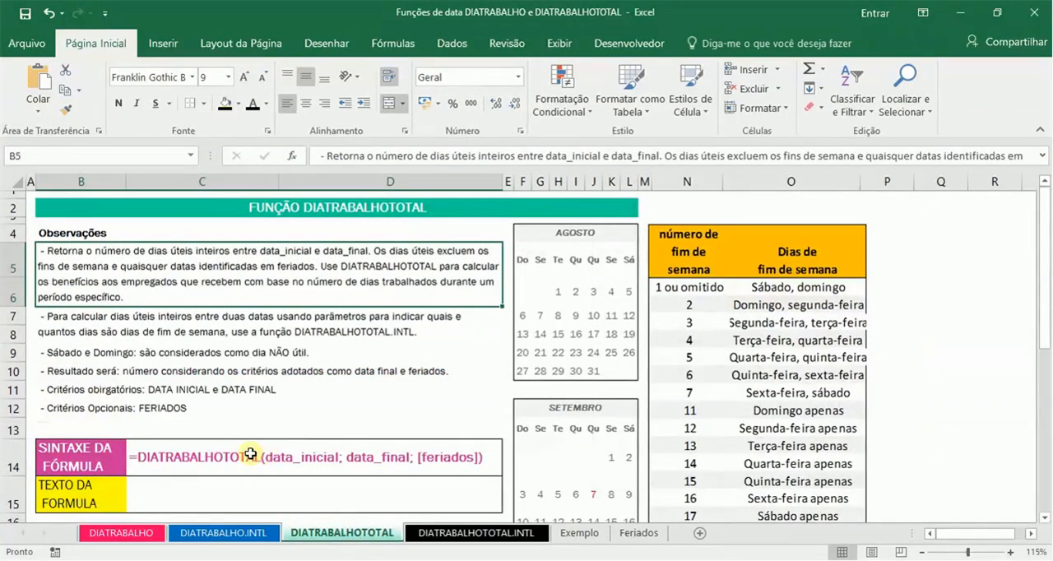
Step: Enter 12/12 as the data inicial in C19 of the DIATRABALHOTOTAL example
{"action": "key", "text": "Down"}
{"action": "key", "text": "Down"}
{"action": "key", "text": "Down"}
{"action": "key", "text": "Down"}
{"action": "key", "text": "Down"}
{"action": "key", "text": "Down"}
{"action": "key", "text": "Down"}
{"action": "key", "text": "Down"}
{"action": "key", "text": "Down"}
{"action": "key", "text": "Down"}
{"action": "key", "text": "Down"}
{"action": "key", "text": "Down"}
{"action": "key", "text": "Down"}
{"action": "key", "text": "Down"}
{"action": "key", "text": "Down"}
{"action": "key", "text": "Down"}
{"action": "key", "text": "Down"}
{"action": "key", "text": "Down"}
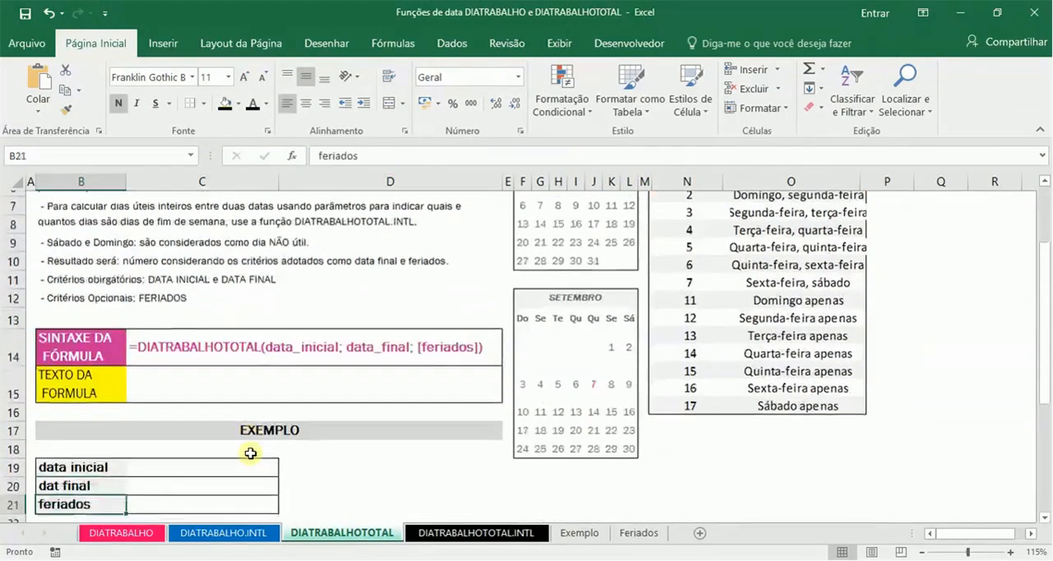
{"action": "key", "text": "Up"}
{"action": "key", "text": "Up"}
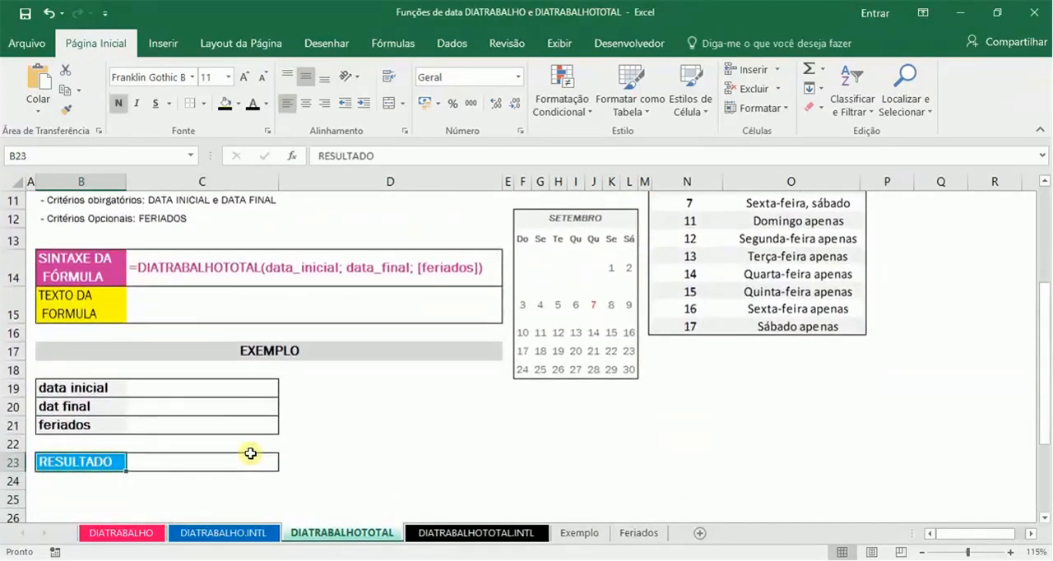
{"action": "key", "text": "Right"}
{"action": "key", "text": "Up"}
{"action": "key", "text": "Up"}
{"action": "key", "text": "Up"}
{"action": "key", "text": "Up"}
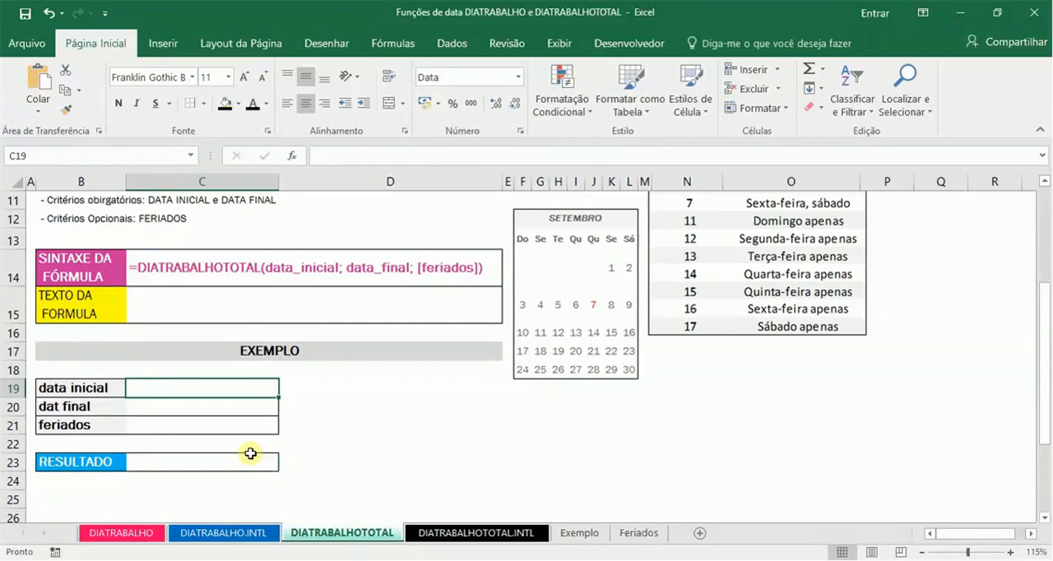
{"action": "type", "text": "12/12"}
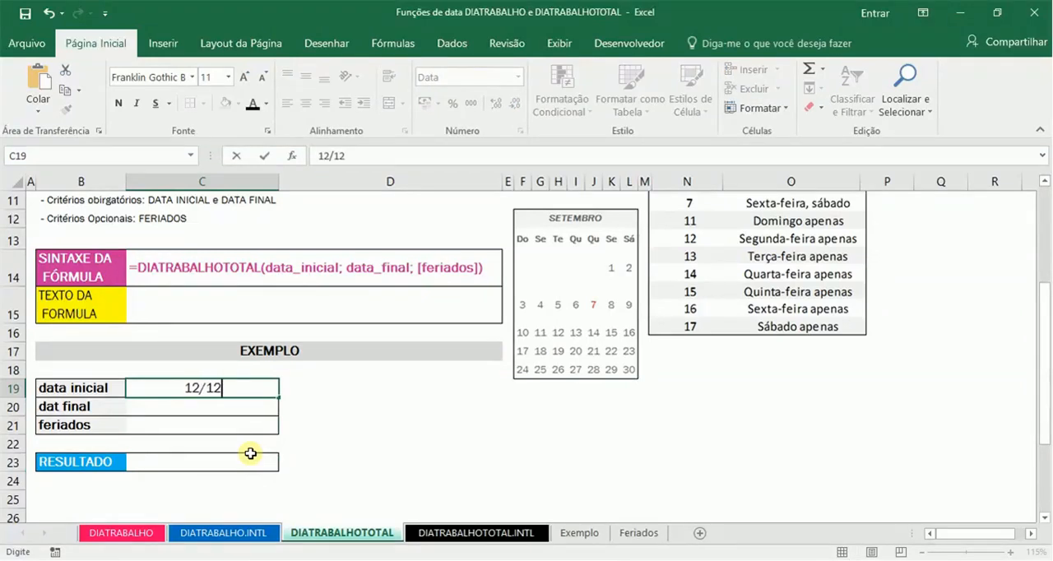
{"action": "key", "text": "Return"}
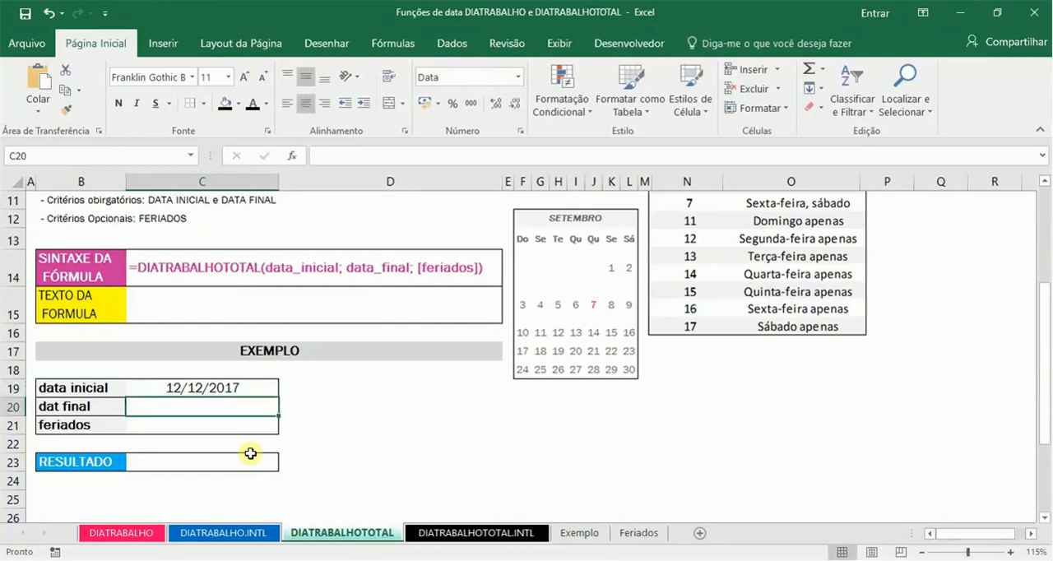
Step: Enter 30/12 as the dat final value in C20
{"action": "type", "text": "3"}
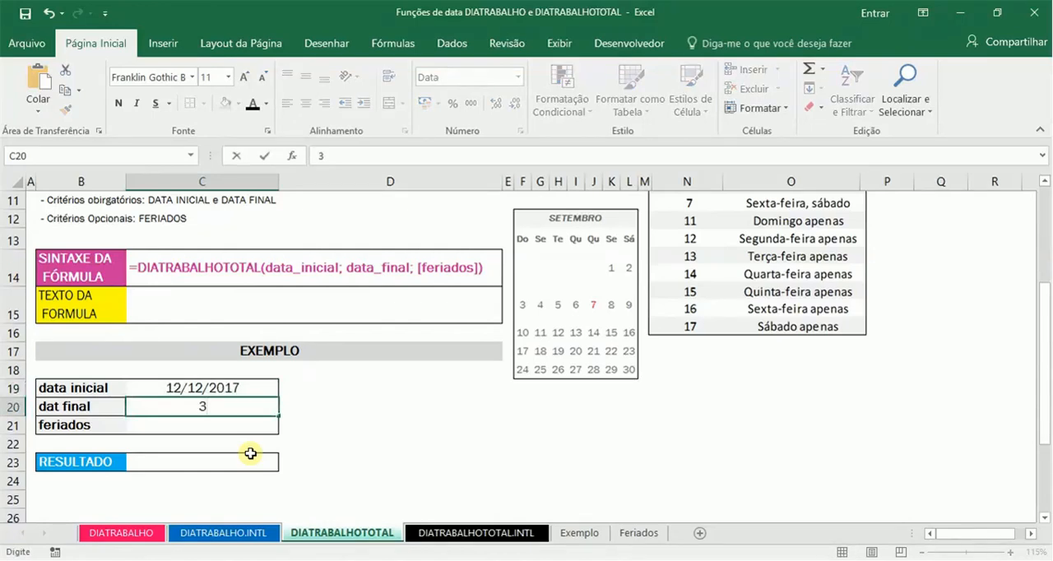
{"action": "type", "text": "0/12"}
{"action": "key", "text": "Return"}
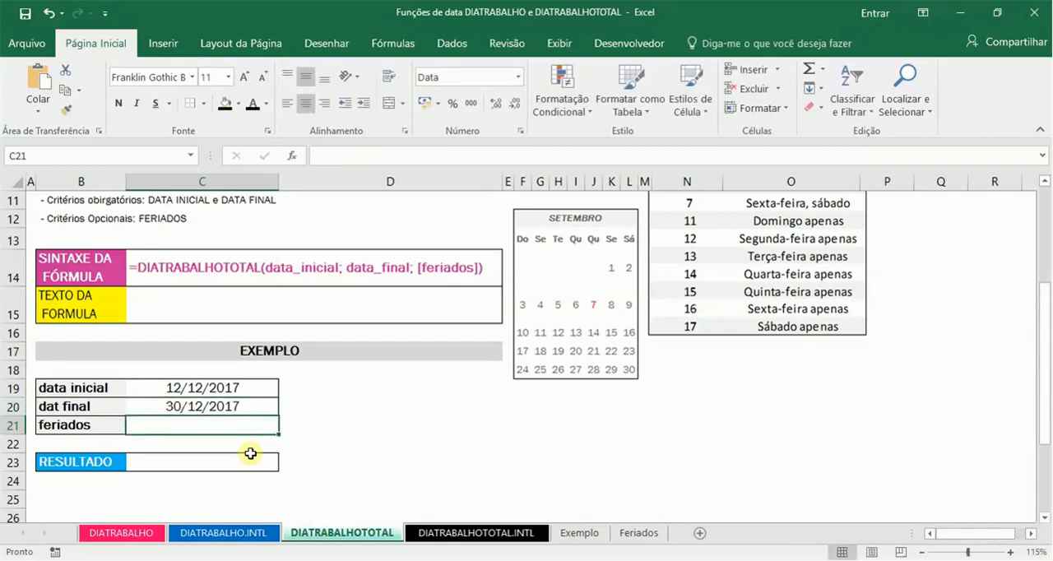
Step: Enter the formula =DIATRABALHOTOTAL(C19;C20;FERIADOS) in the RESULTADO cell C23
{"action": "key", "text": "Return"}
{"action": "key", "text": "Return"}
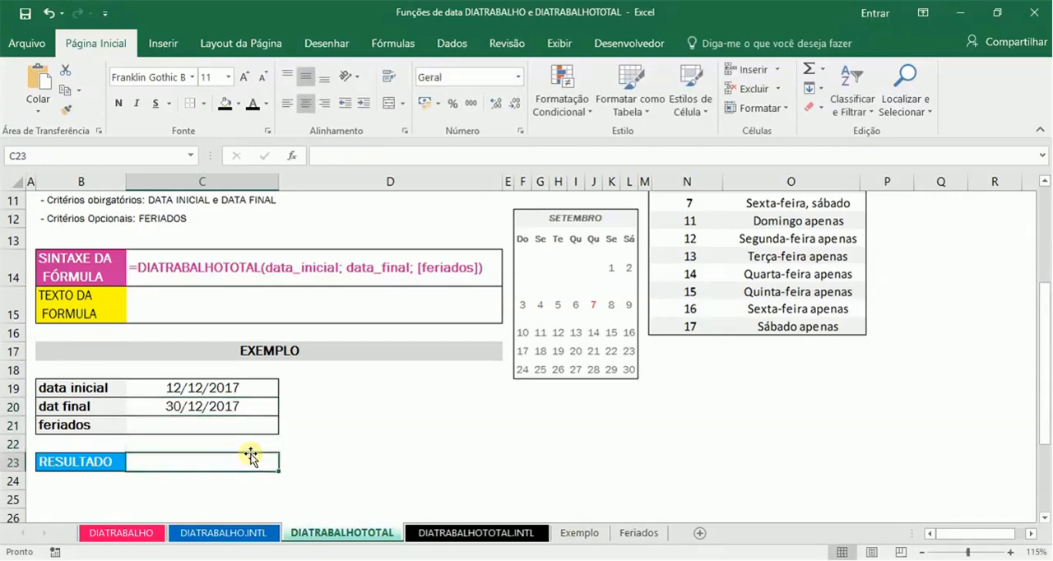
{"action": "type", "text": "=DIA"}
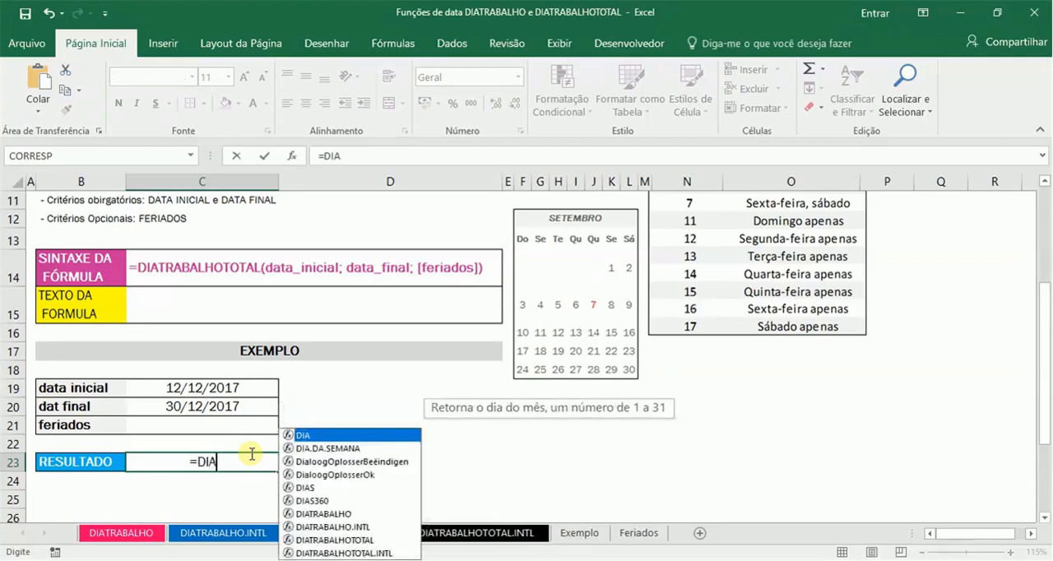
{"action": "type", "text": "TRABALHOTO"}
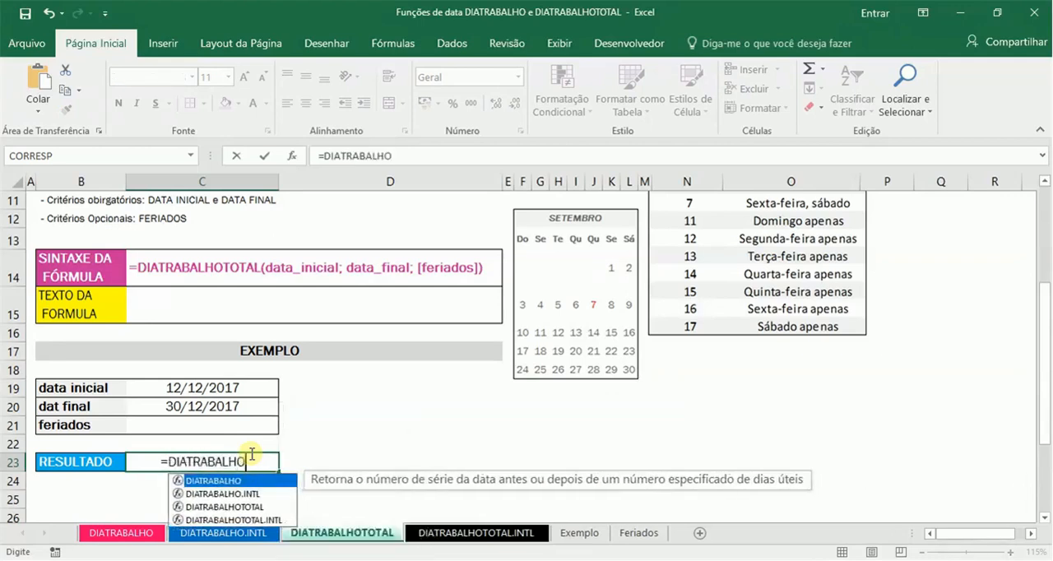
{"action": "key", "text": "Tab"}
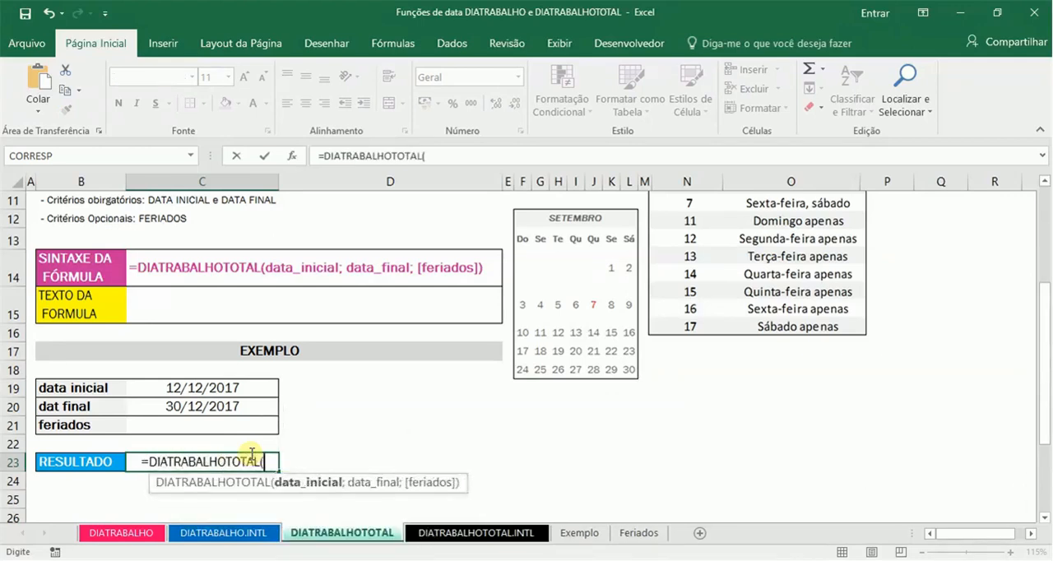
{"action": "left_click", "coordinate": [244, 391]}
{"action": "type", "text": ";"}
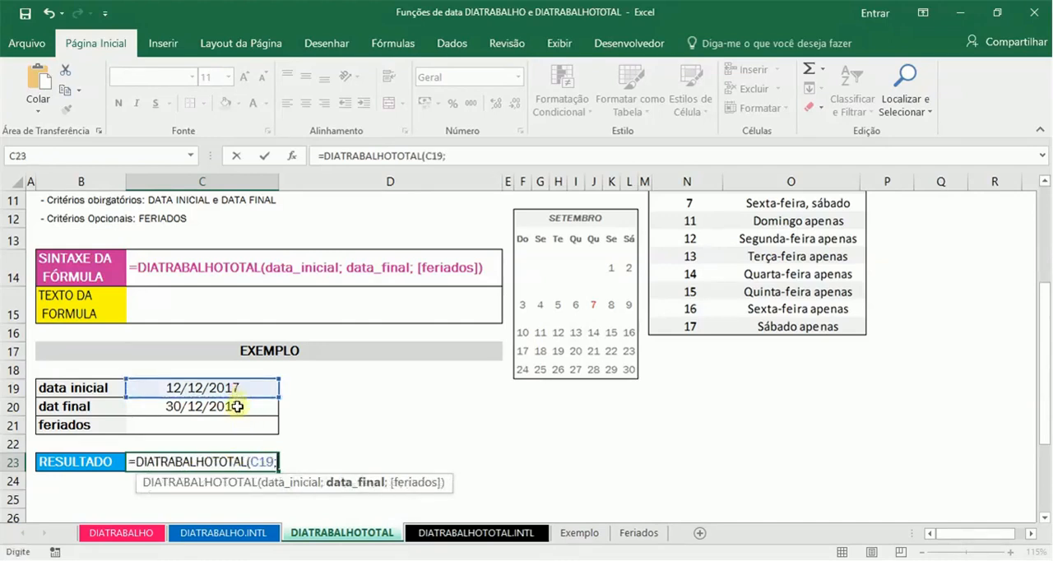
{"action": "left_click", "coordinate": [237, 406]}
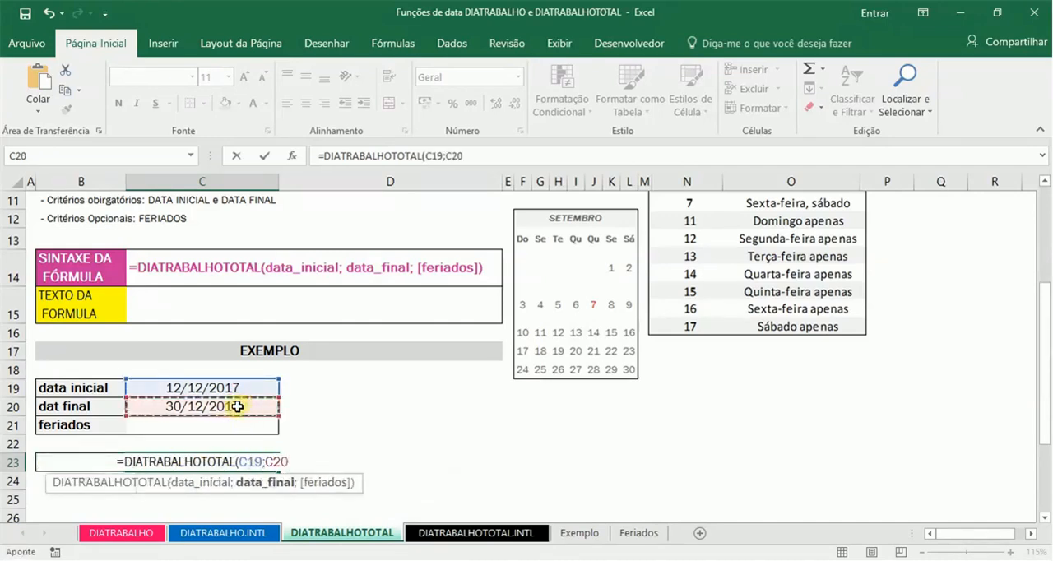
{"action": "type", "text": ";"}
{"action": "type", "text": "FERIAD"}
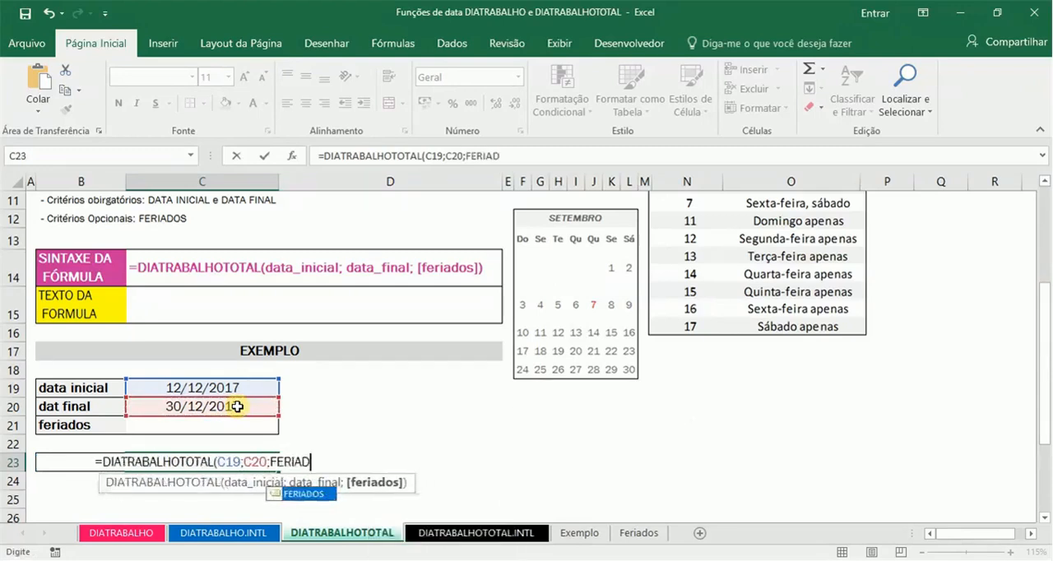
{"action": "type", "text": "OS)"}
{"action": "key", "text": "Return"}
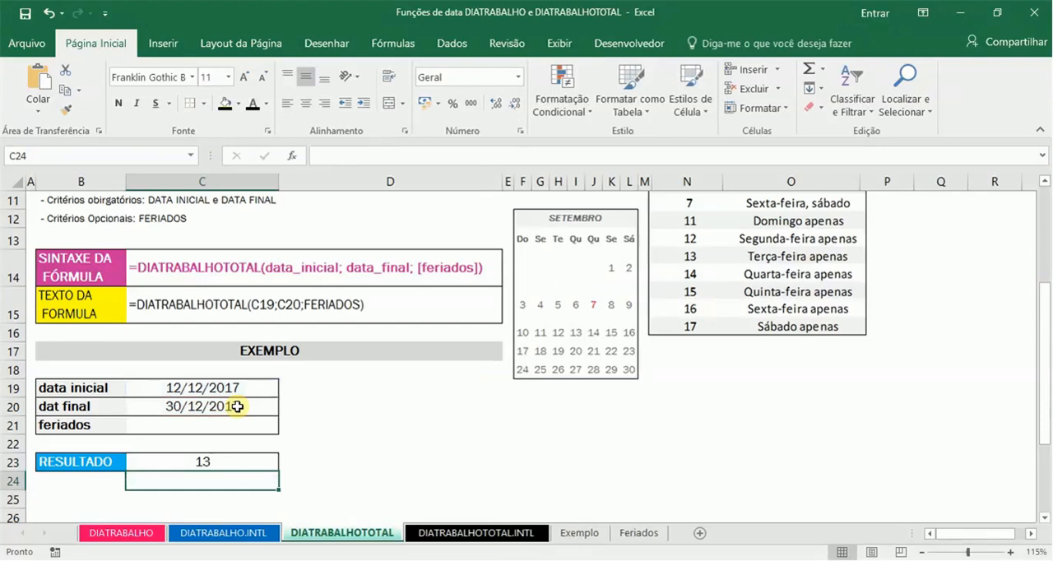
Step: Review the DIATRABALHOTOTAL result against its two dates and the December holiday listed on the Feriados sheet
{"action": "key", "text": "Up"}
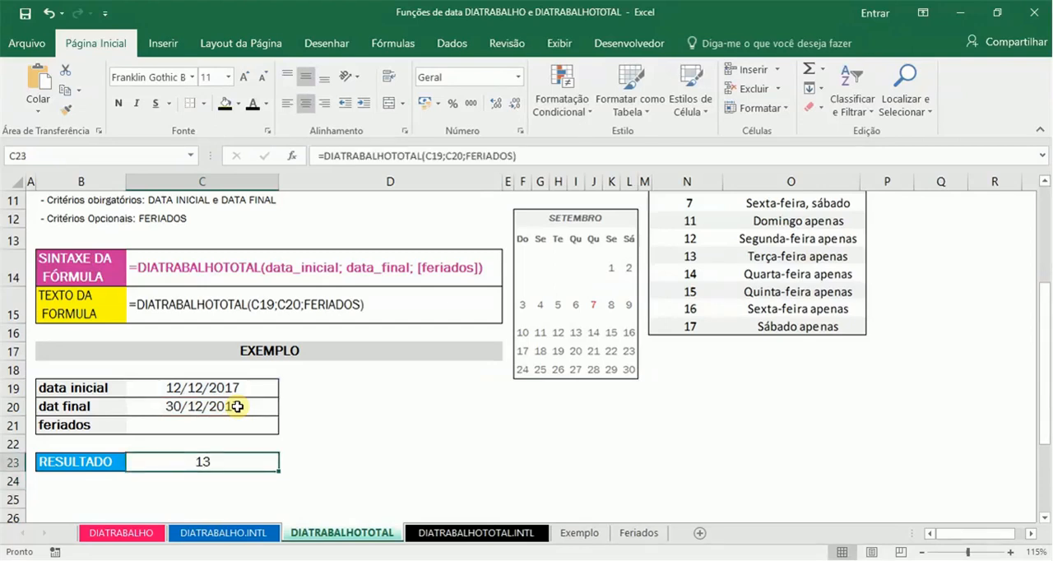
{"action": "key", "text": "Up"}
{"action": "key", "text": "Up"}
{"action": "key", "text": "Up"}
{"action": "key", "text": "Up"}
{"action": "key", "text": "Down"}
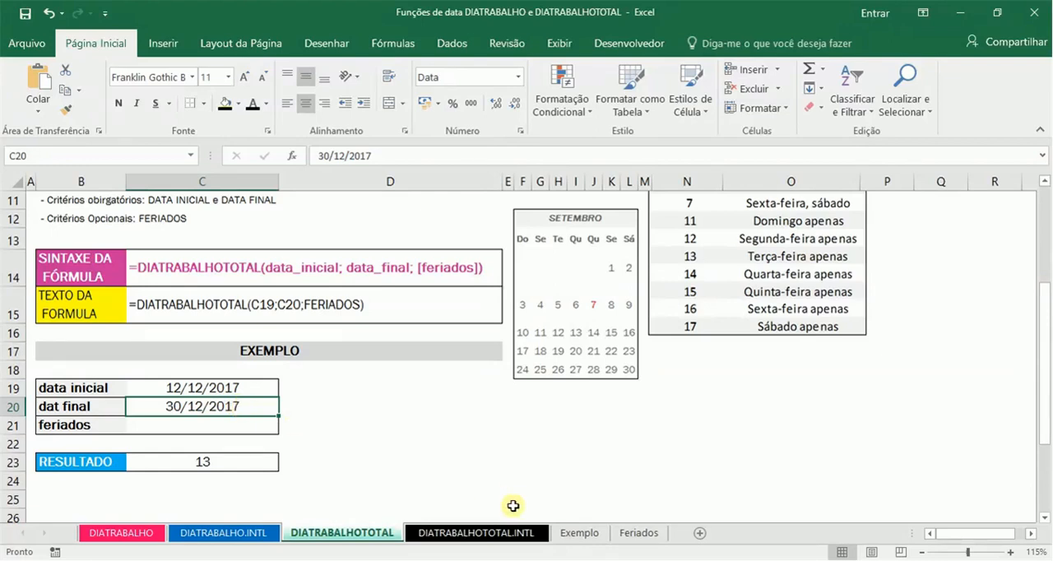
{"action": "left_click", "coordinate": [639, 533]}
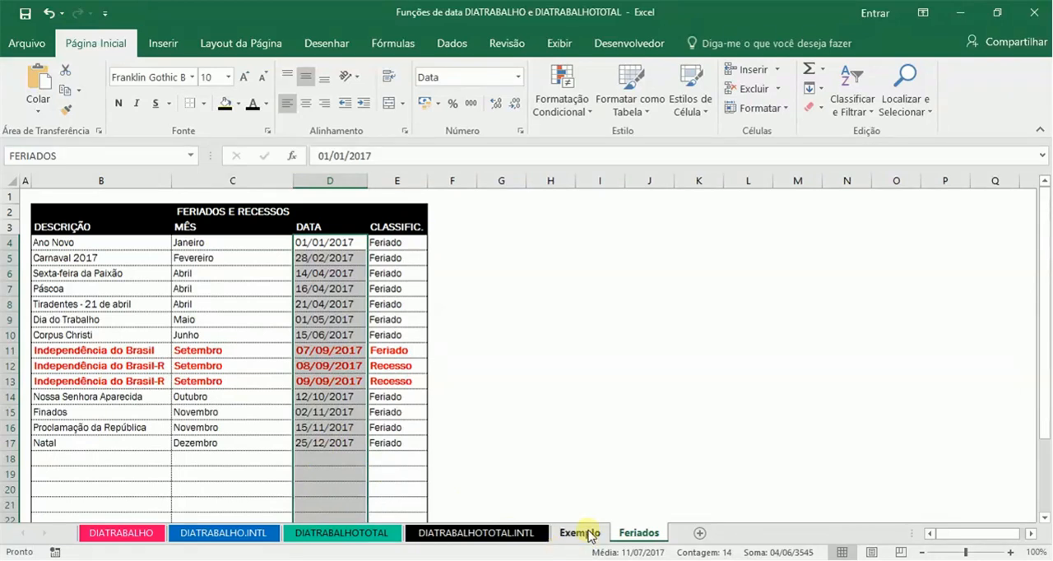
{"action": "left_click", "coordinate": [369, 533]}
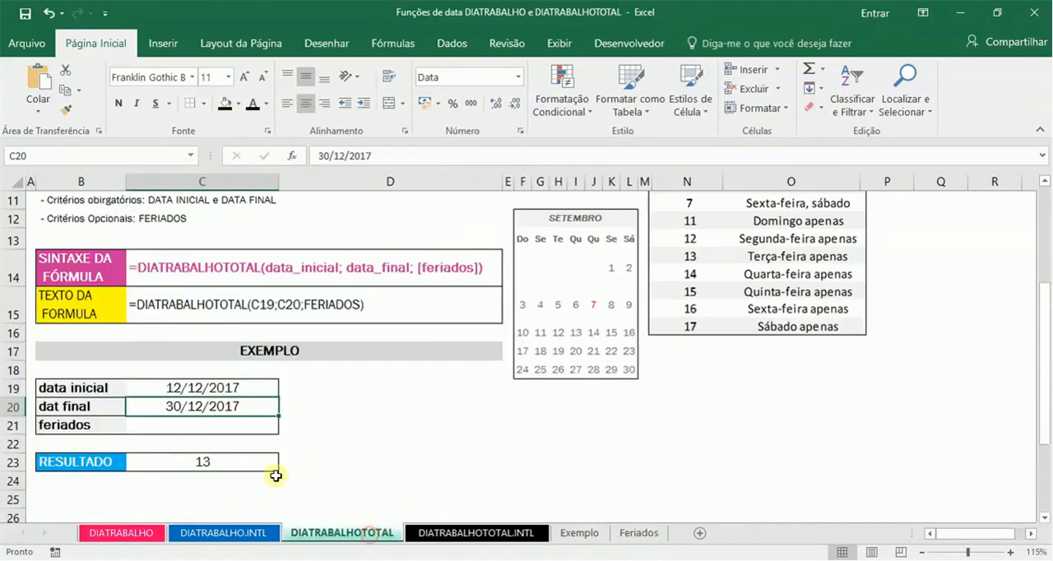
Step: On the DIATRABALHOTOTAL.INTL sheet, enter 12/12/2017 as the data inicial in C17
{"action": "left_click", "coordinate": [468, 533]}
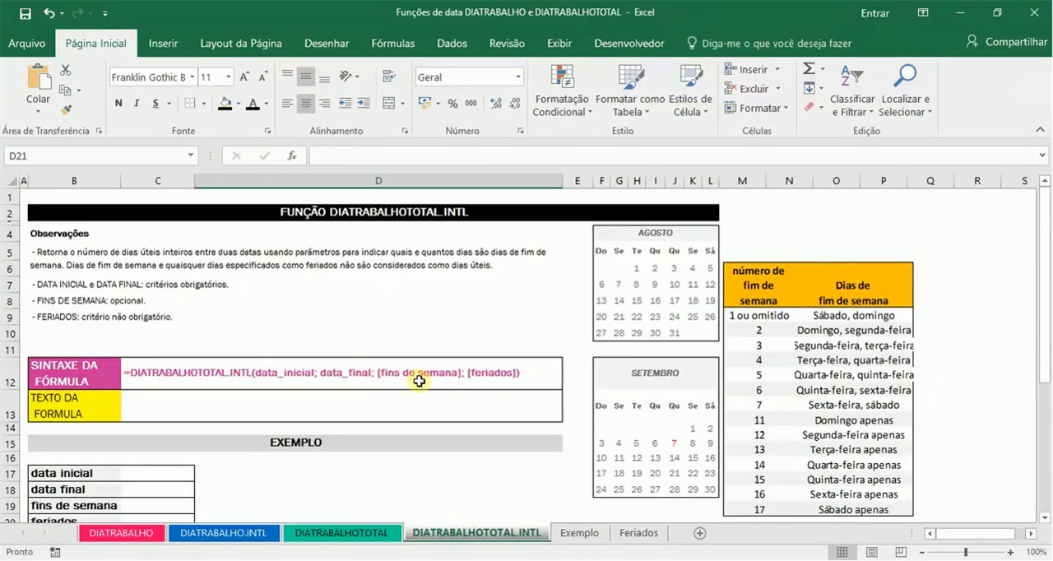
{"action": "left_click", "coordinate": [149, 472]}
{"action": "key", "text": "Down"}
{"action": "key", "text": "Down"}
{"action": "key", "text": "Down"}
{"action": "key", "text": "Down"}
{"action": "key", "text": "Down"}
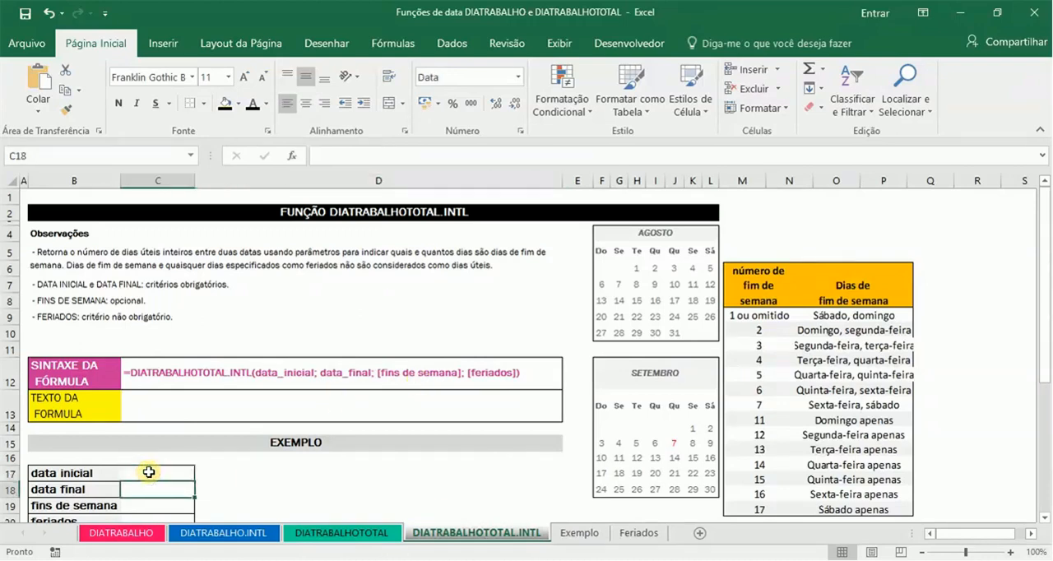
{"action": "key", "text": "Up"}
{"action": "key", "text": "Up"}
{"action": "key", "text": "Up"}
{"action": "key", "text": "Up"}
{"action": "key", "text": "Up"}
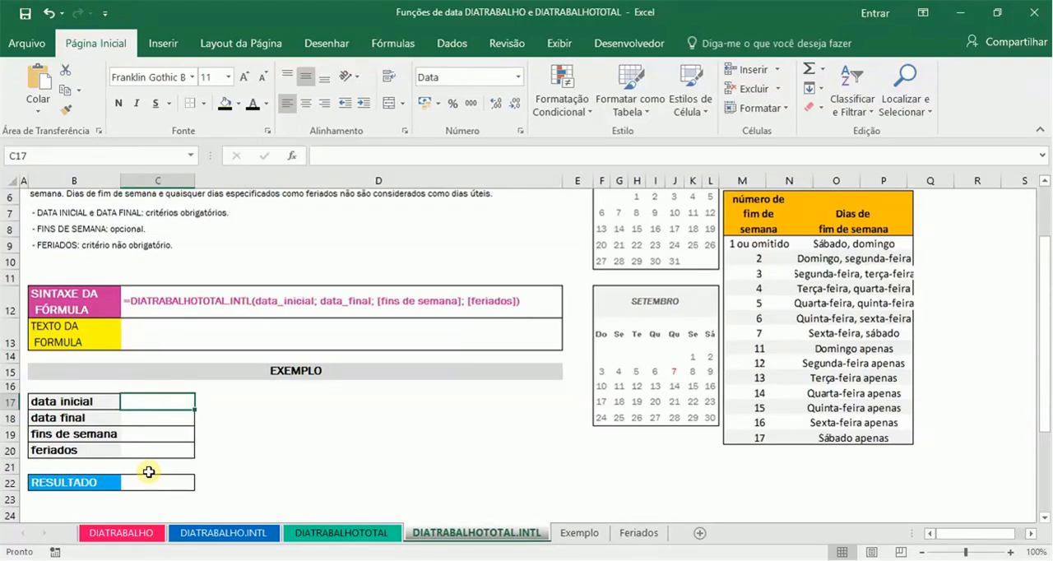
{"action": "type", "text": "12"}
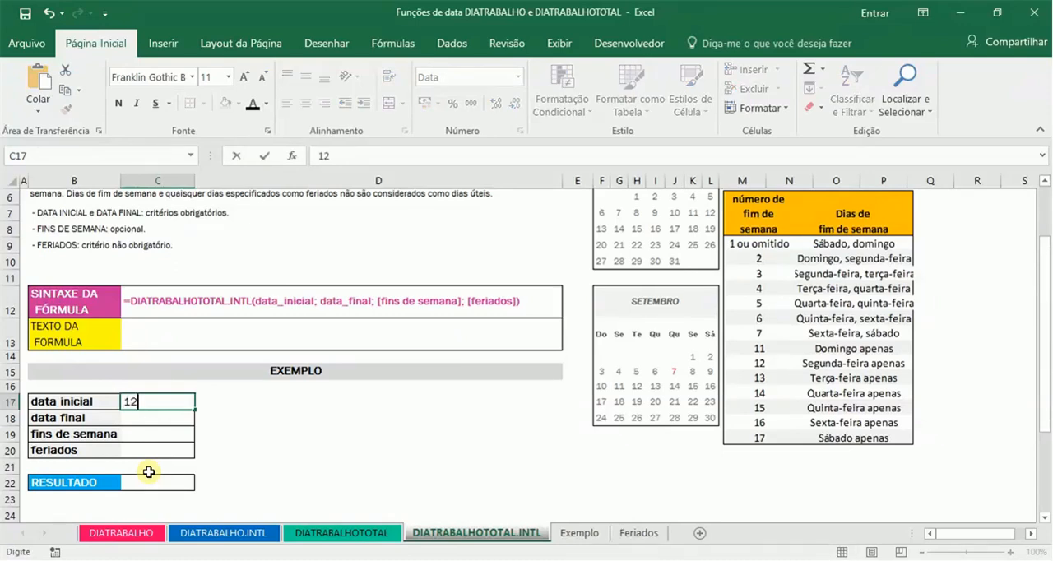
{"action": "type", "text": "/12/2017"}
{"action": "key", "text": "Return"}
Step: Enter 30/12/2017 as the data final in C18
{"action": "type", "text": "30"}
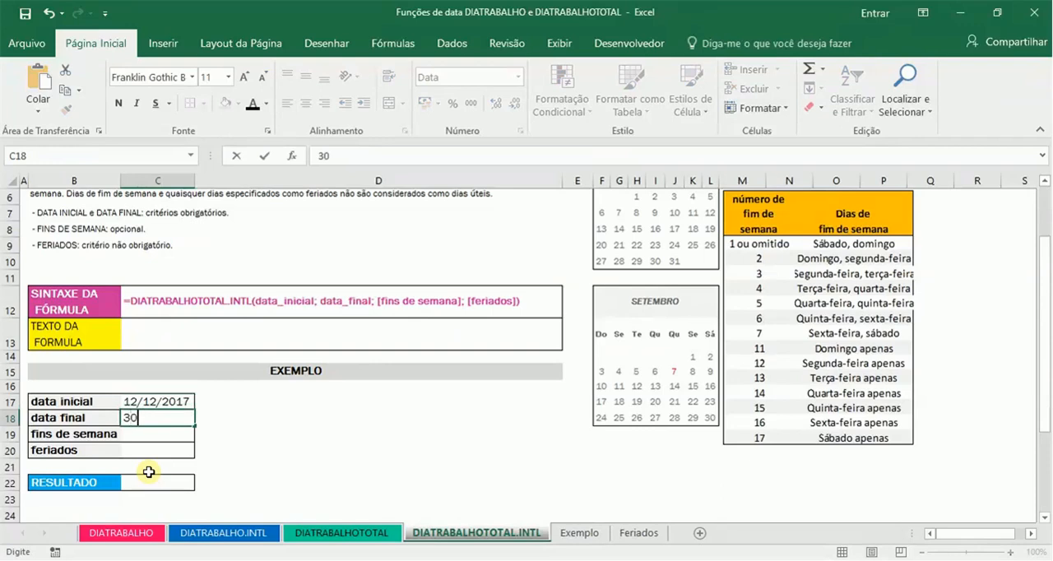
{"action": "type", "text": "/12/2017"}
{"action": "key", "text": "Return"}
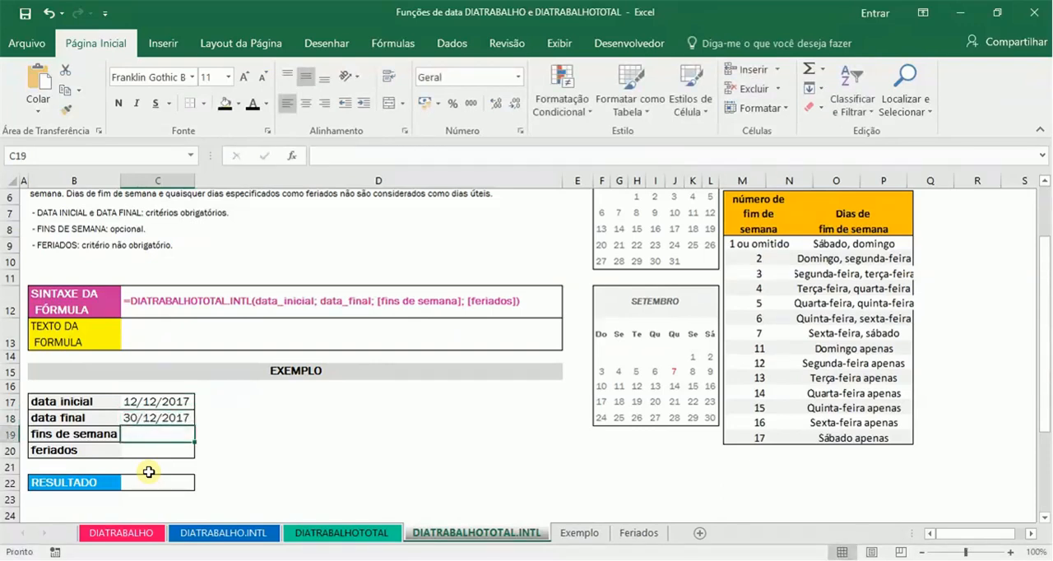
Step: Begin a DIATRABALHOTOTAL.INTL formula in the RESULTADO cell C22 with C17 as the start date and C18 as the end date
{"action": "key", "text": "Down"}
{"action": "key", "text": "Down"}
{"action": "key", "text": "Down"}
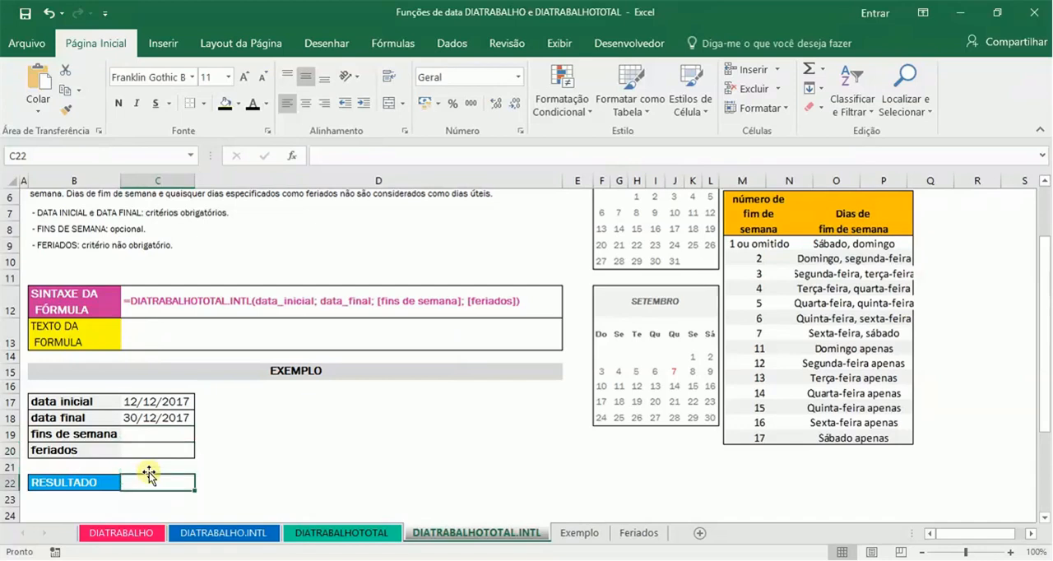
{"action": "type", "text": "="}
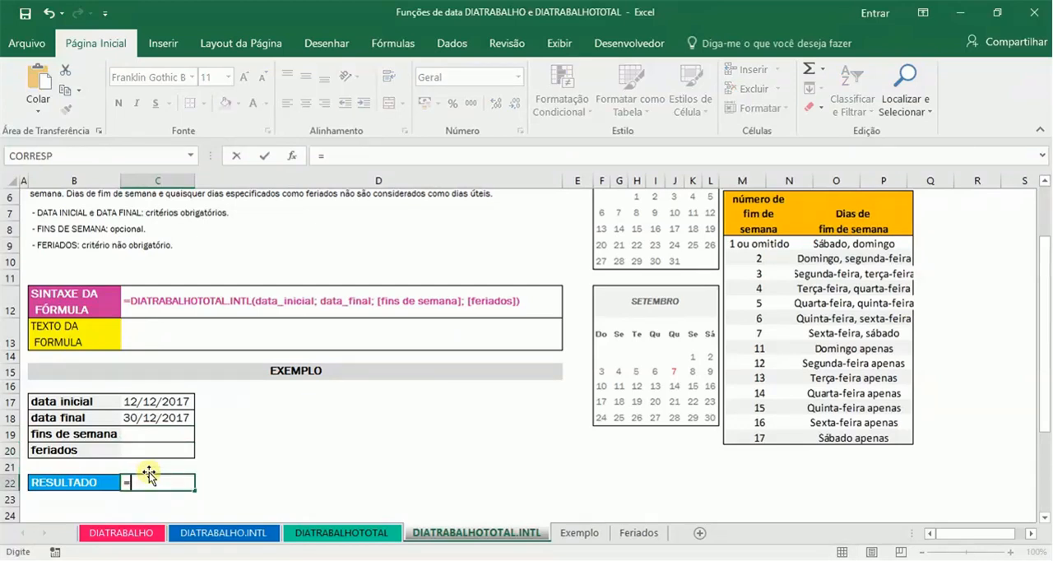
{"action": "type", "text": "DIATA"}
{"action": "key", "text": "BackSpace"}
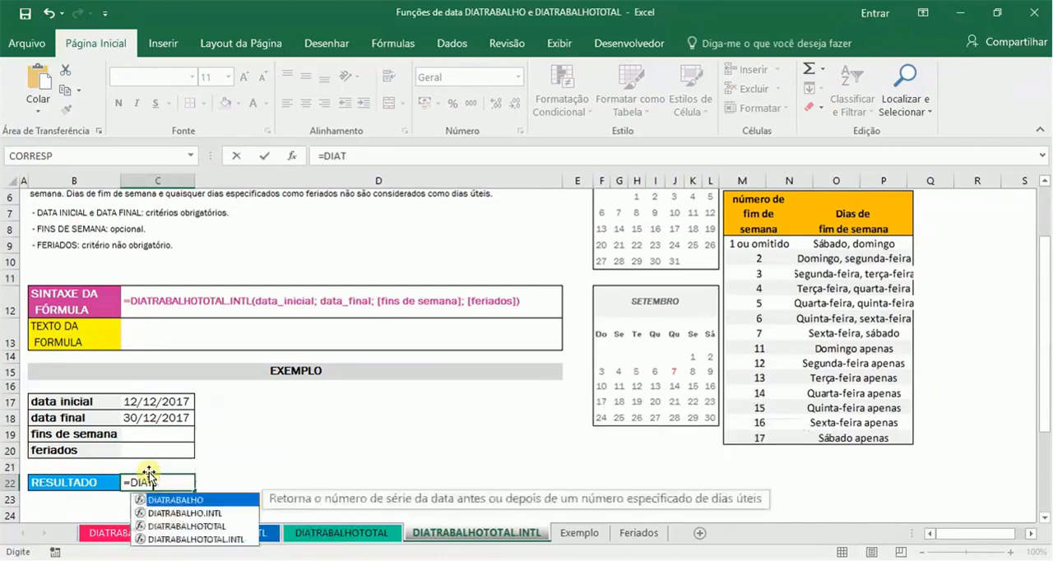
{"action": "key", "text": "Down"}
{"action": "key", "text": "Down"}
{"action": "key", "text": "Down"}
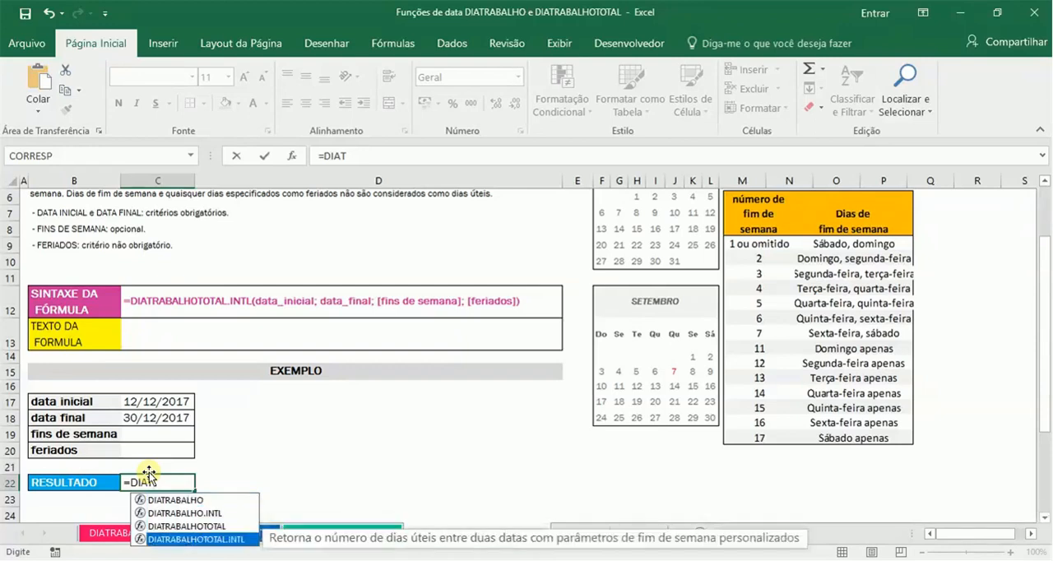
{"action": "key", "text": "Tab"}
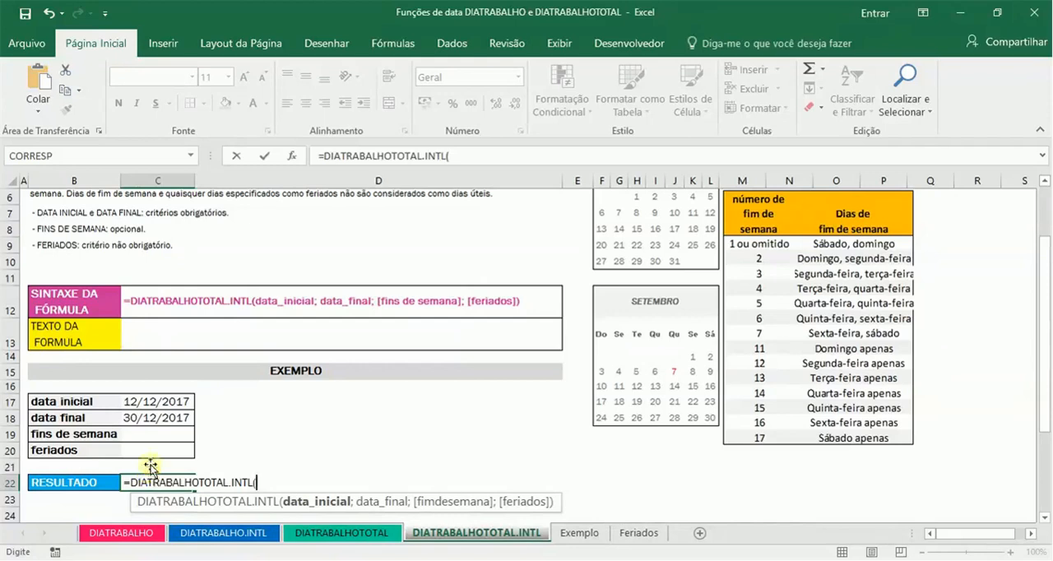
{"action": "left_click", "coordinate": [171, 401]}
{"action": "type", "text": ";"}
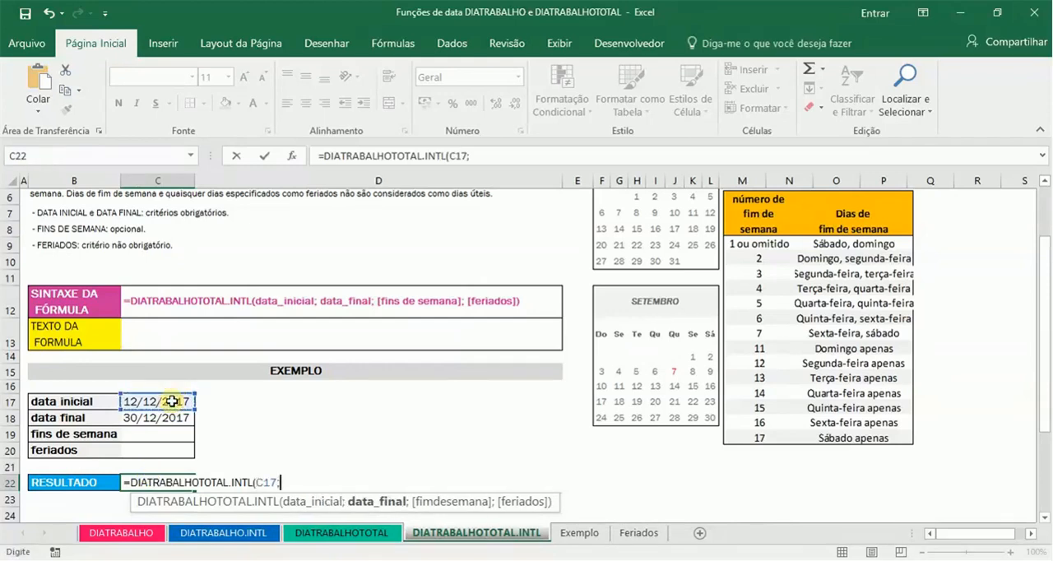
{"action": "left_click", "coordinate": [169, 416]}
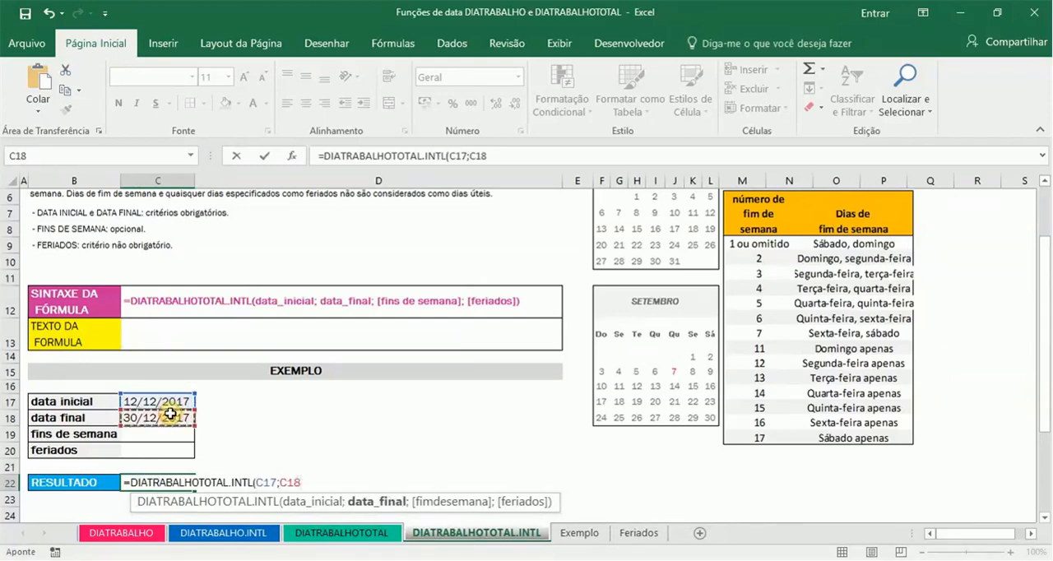
Step: Set the formula's weekend argument to 11 - Somente domingo
{"action": "type", "text": ";"}
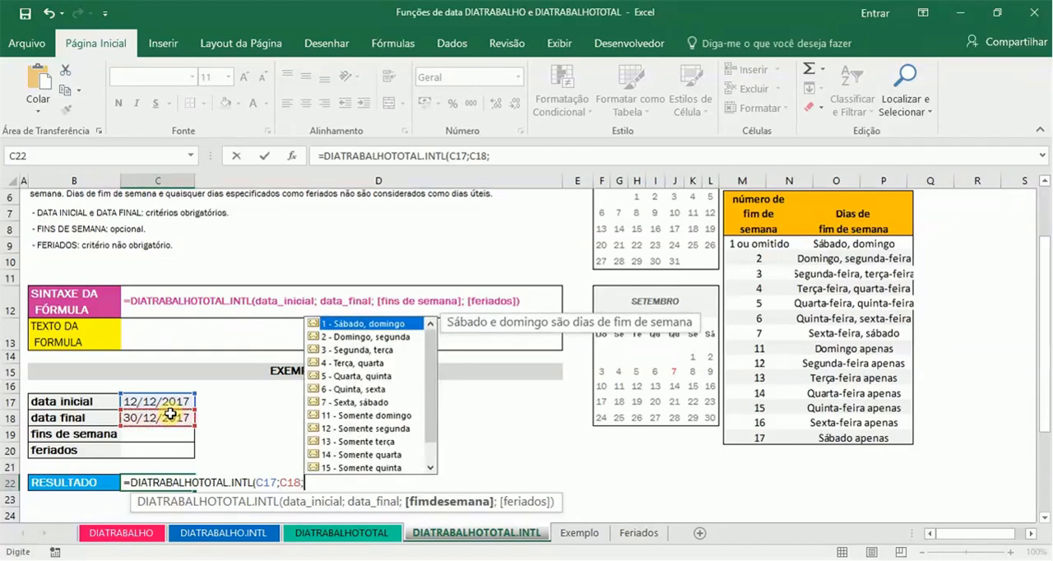
{"action": "key", "text": "Down"}
{"action": "key", "text": "Down"}
{"action": "key", "text": "Down"}
{"action": "key", "text": "Down"}
{"action": "key", "text": "Down"}
{"action": "key", "text": "Down"}
{"action": "key", "text": "Down"}
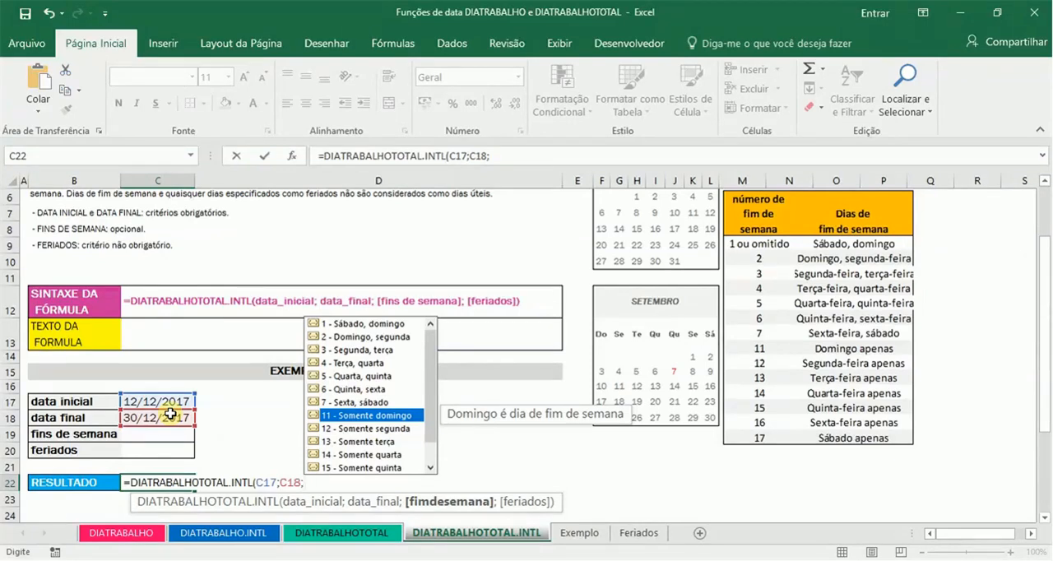
{"action": "key", "text": "Tab"}
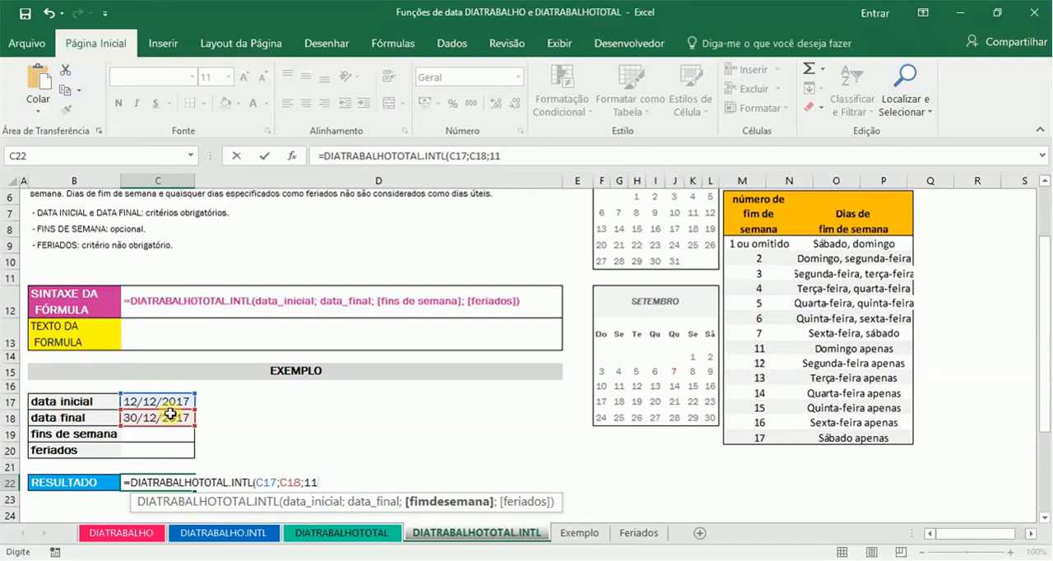
Step: Add the named range FERIADOS as the holidays argument and complete the DIATRABALHOTOTAL.INTL formula in C22
{"action": "type", "text": ";FER"}
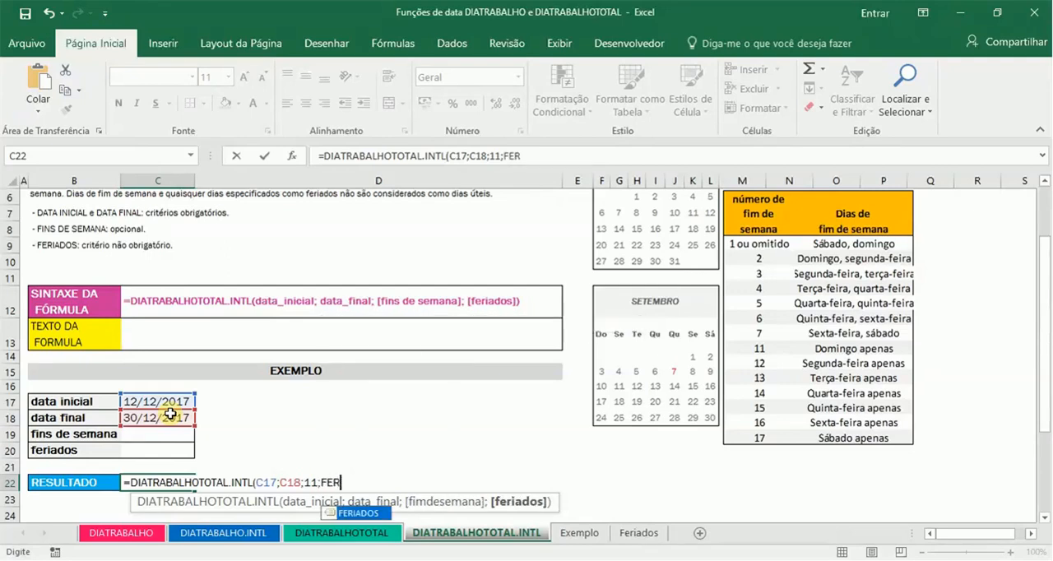
{"action": "type", "text": "IADOS)"}
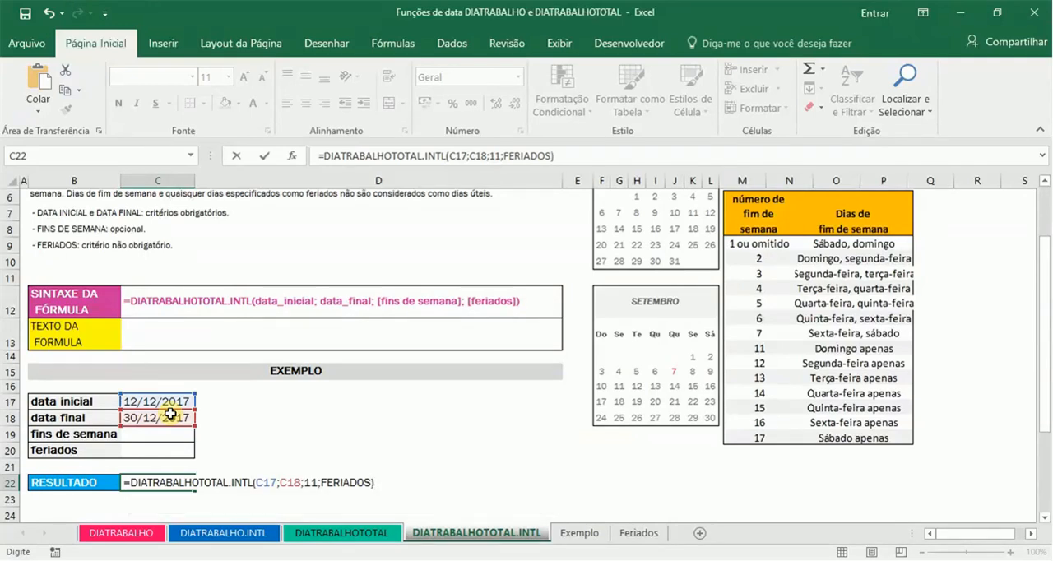
{"action": "key", "text": "Return"}
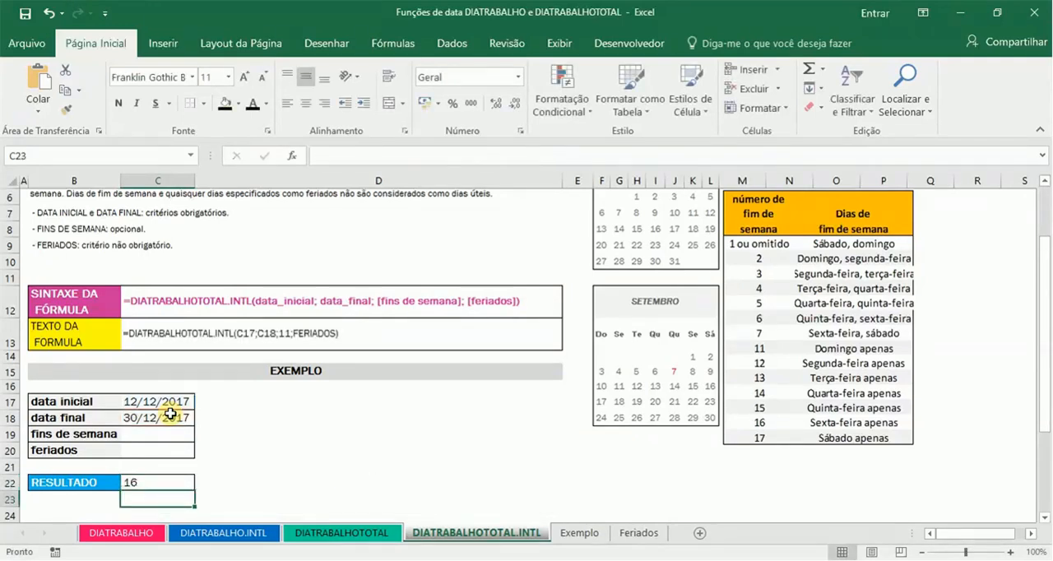
Step: Compare the DIATRABALHOTOTAL.INTL result in C22 with the RESULTADO on the DIATRABALHOTOTAL sheet
{"action": "key", "text": "Up"}
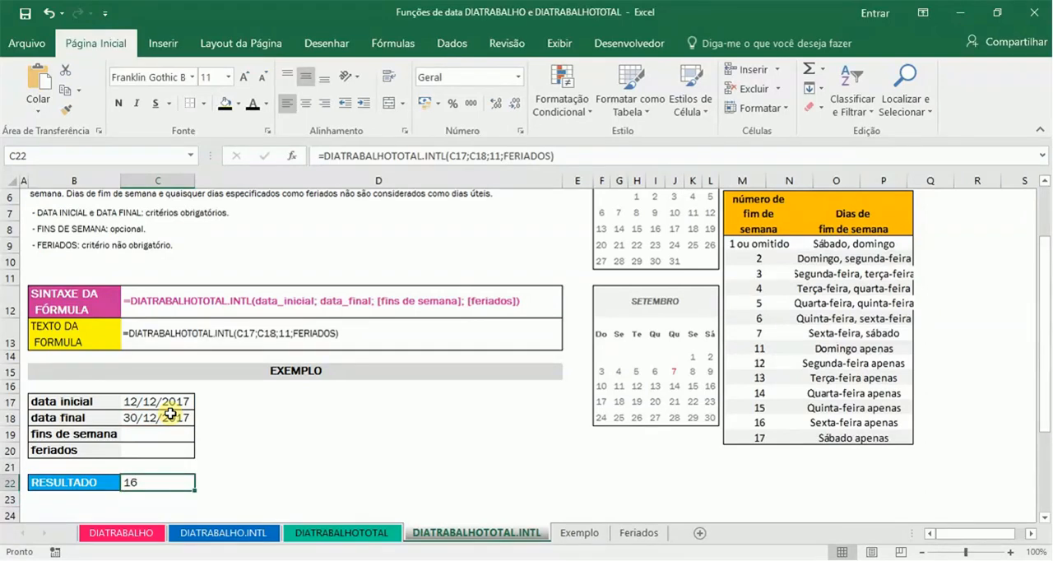
{"action": "left_click", "coordinate": [386, 534]}
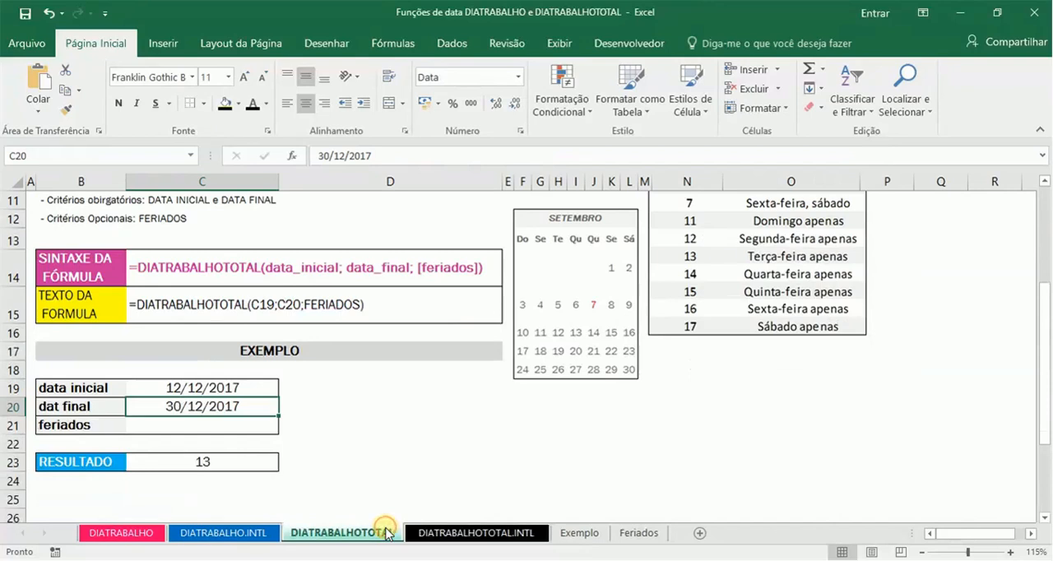
{"action": "left_click", "coordinate": [441, 535]}
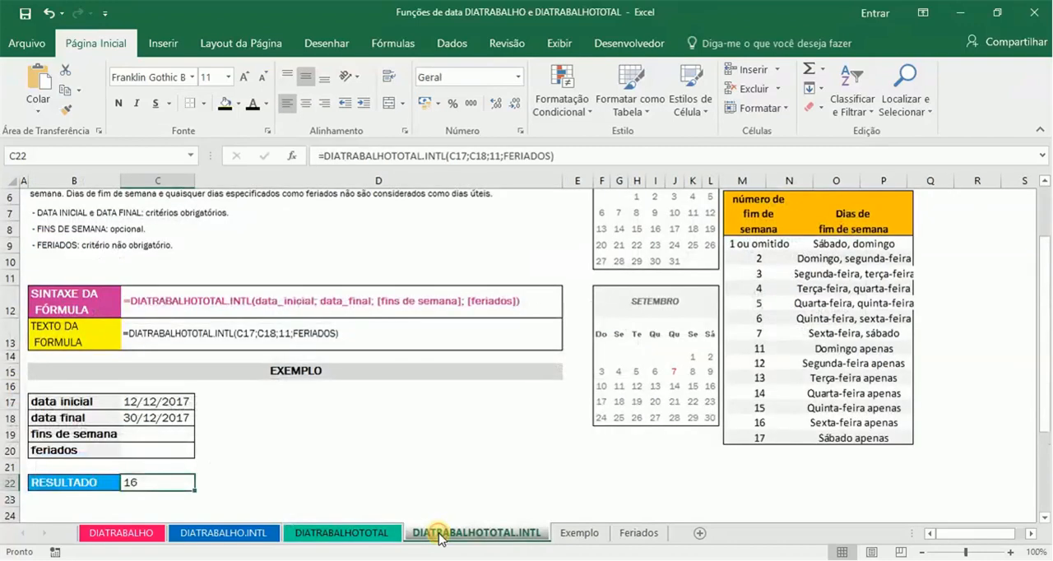
Step: Examine the title and column headings of the service call table on the Exemplo sheet
{"action": "left_click", "coordinate": [576, 533]}
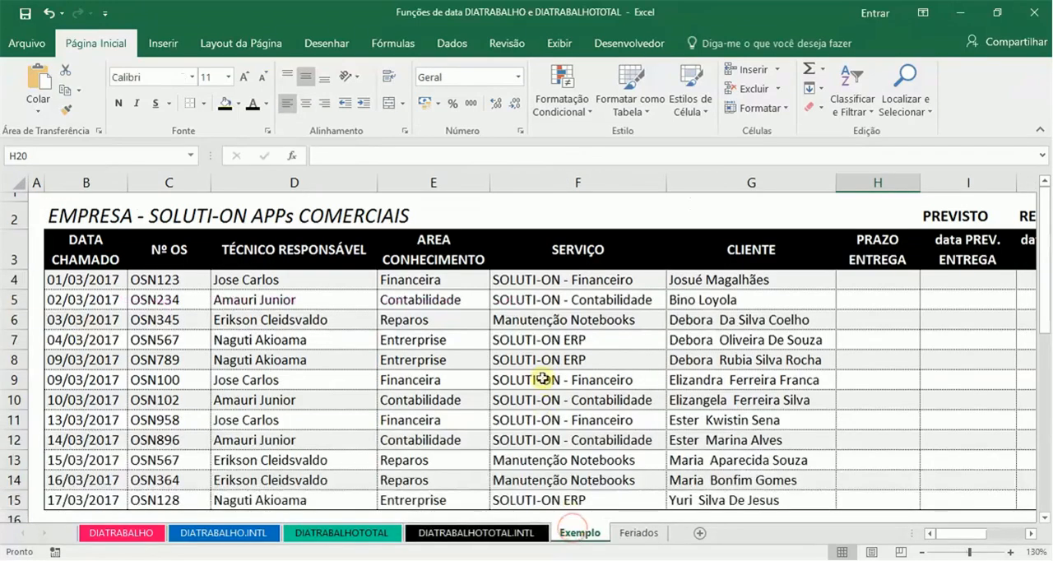
{"action": "left_click", "coordinate": [638, 259]}
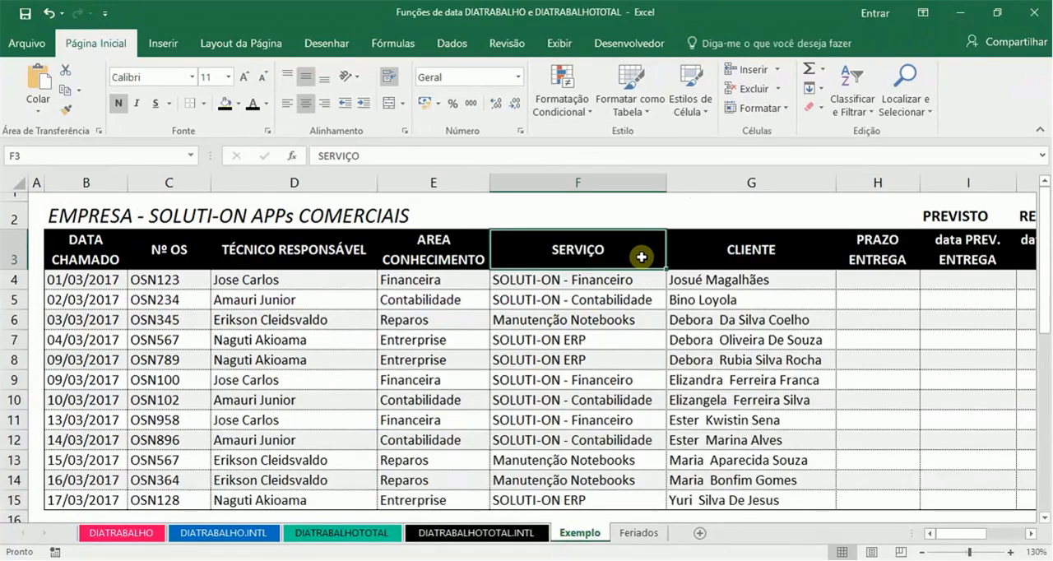
{"action": "key", "text": "Right"}
{"action": "key", "text": "Left"}
{"action": "key", "text": "Left"}
{"action": "key", "text": "Left"}
{"action": "key", "text": "Left"}
{"action": "key", "text": "Up"}
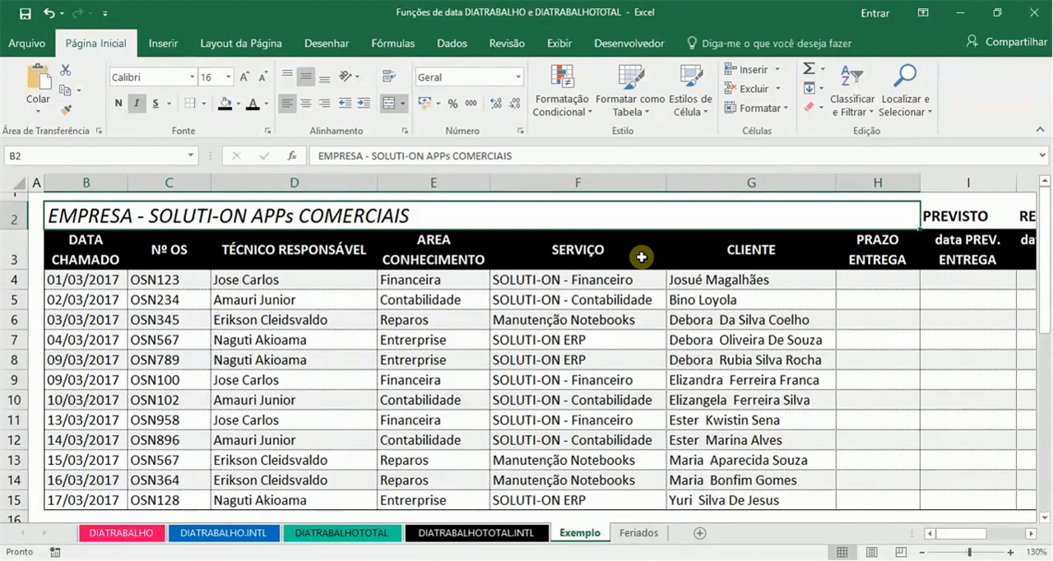
{"action": "key", "text": "Right"}
{"action": "key", "text": "Right"}
{"action": "key", "text": "Right"}
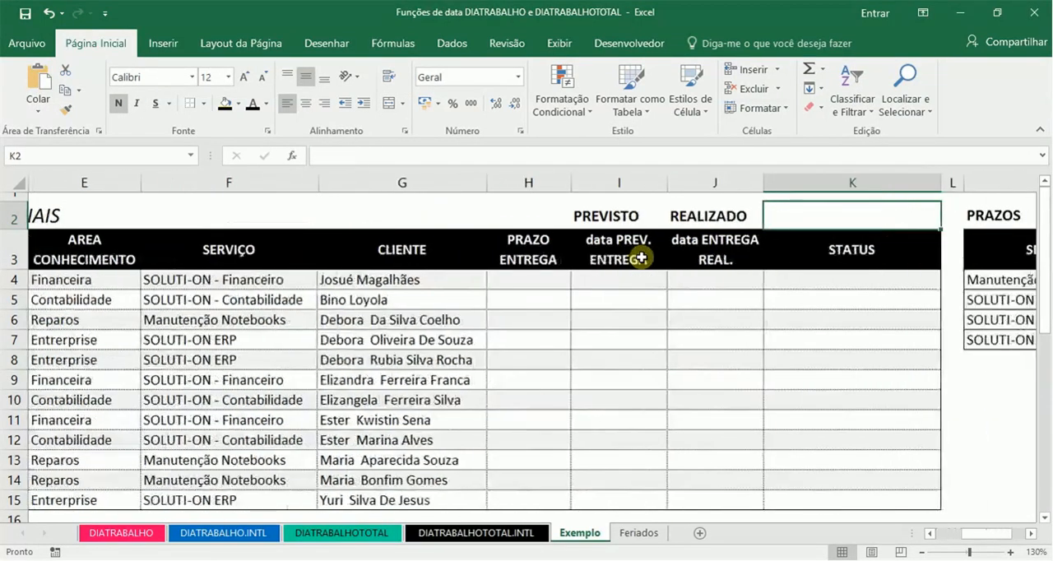
Step: Examine the empty PRAZO ENTREGA, data PREV. ENTREGA, data ENTREGA REAL. and STATUS columns of the service table
{"action": "key", "text": "Down"}
{"action": "key", "text": "Left"}
{"action": "key", "text": "Left"}
{"action": "key", "text": "Left"}
{"action": "key", "text": "Down"}
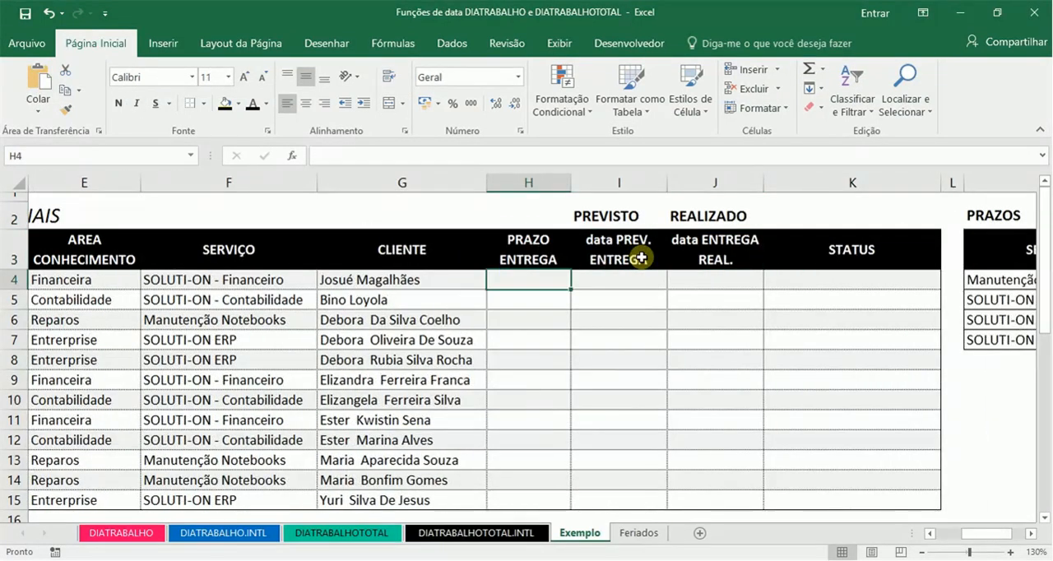
{"action": "key", "text": "Right"}
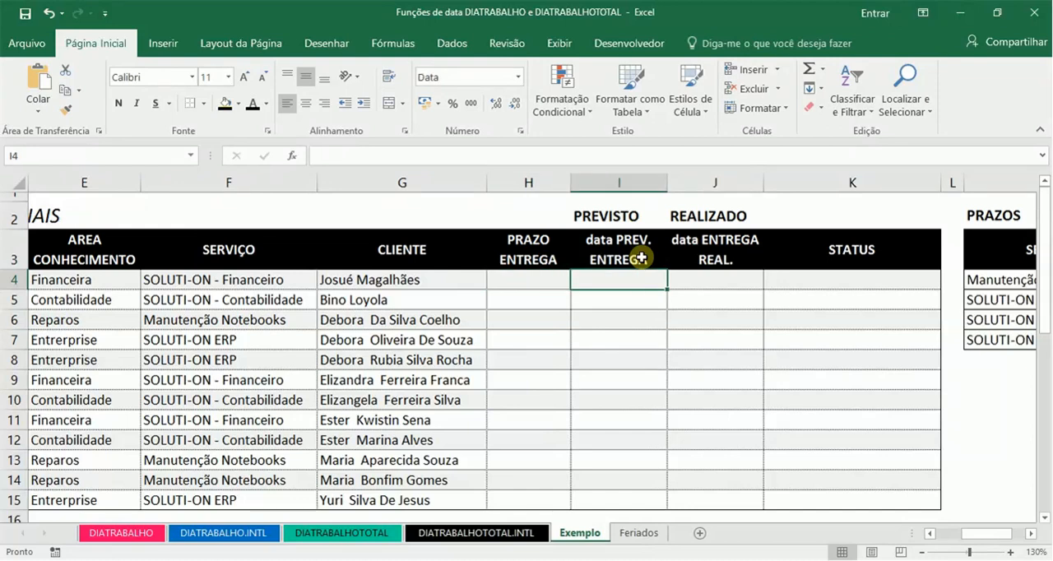
{"action": "key", "text": "Right"}
{"action": "key", "text": "Right"}
{"action": "key", "text": "Right"}
{"action": "key", "text": "Right"}
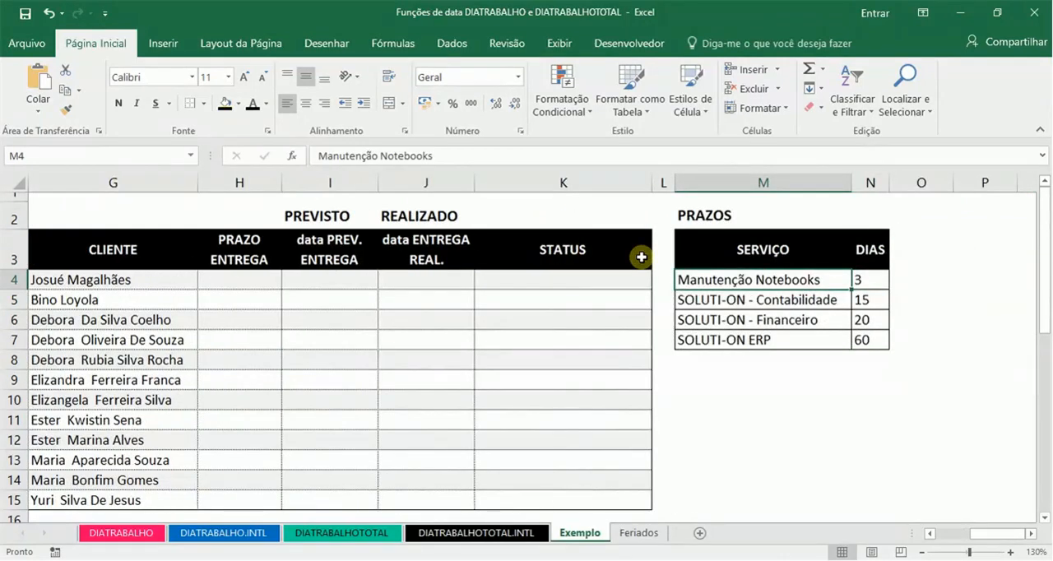
Step: Examine the services and their DIAS values in the PRAZOS table
{"action": "key", "text": "Up"}
{"action": "key", "text": "Up"}
{"action": "key", "text": "Down"}
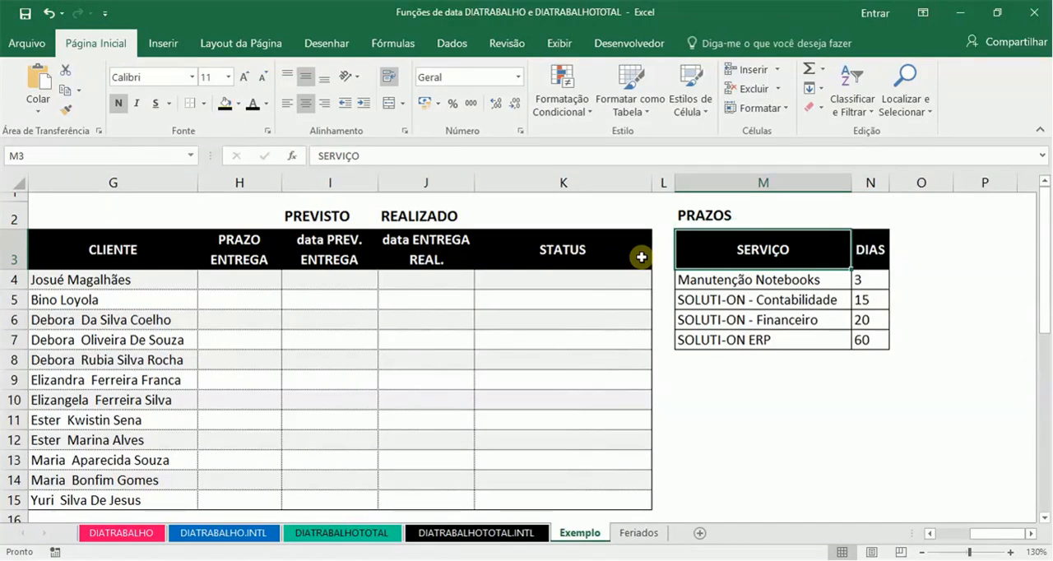
{"action": "key", "text": "Down"}
{"action": "key", "text": "Down"}
{"action": "key", "text": "Down"}
{"action": "key", "text": "Up"}
{"action": "key", "text": "Up"}
{"action": "key", "text": "Right"}
{"action": "key", "text": "Down"}
{"action": "key", "text": "Down"}
{"action": "key", "text": "Down"}
{"action": "key", "text": "Up"}
Step: Begin a PROCV formula in the PRAZO ENTREGA cell H4 with the service in F4 as the lookup value
{"action": "key", "text": "Left"}
{"action": "key", "text": "Left"}
{"action": "key", "text": "Left"}
{"action": "key", "text": "Left"}
{"action": "key", "text": "Left"}
{"action": "key", "text": "Left"}
{"action": "key", "text": "Left"}
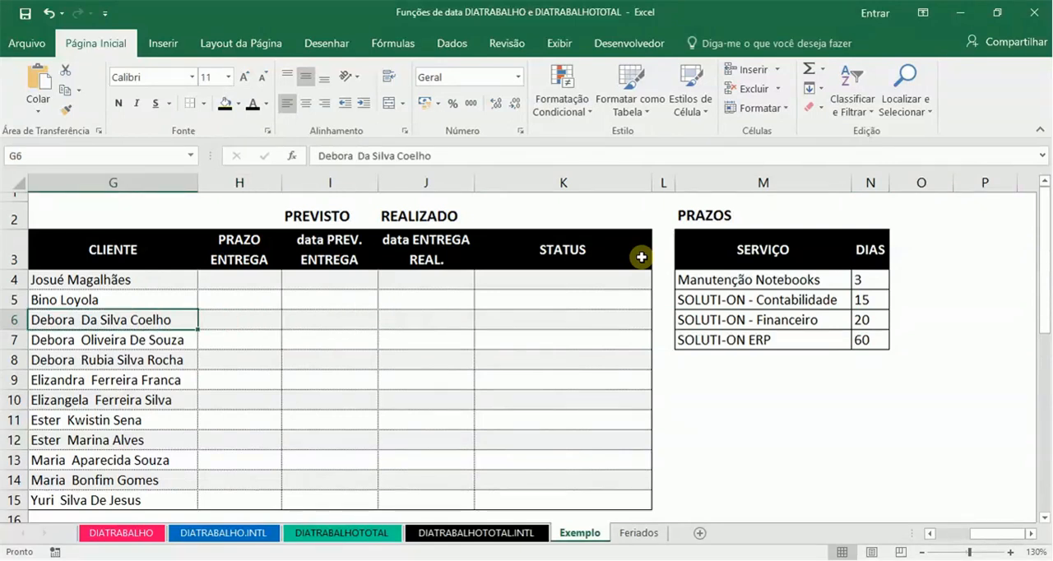
{"action": "key", "text": "Up"}
{"action": "key", "text": "Up"}
{"action": "key", "text": "Right"}
{"action": "key", "text": "Left"}
{"action": "key", "text": "Home"}
{"action": "key", "text": "Right"}
{"action": "key", "text": "Right"}
{"action": "key", "text": "Right"}
{"action": "key", "text": "Right"}
{"action": "key", "text": "Right"}
{"action": "key", "text": "Right"}
{"action": "key", "text": "Right"}
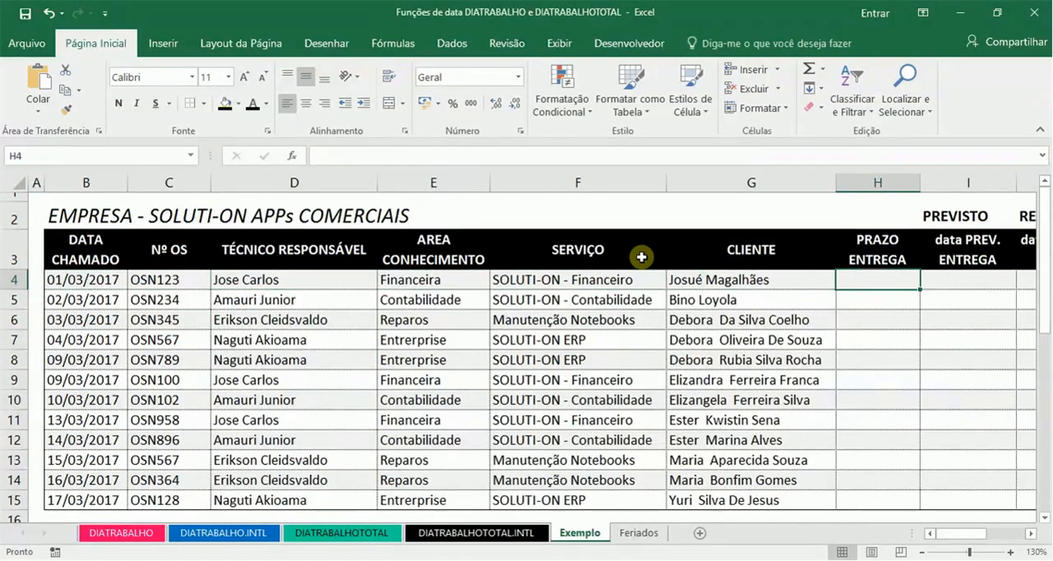
{"action": "type", "text": "="}
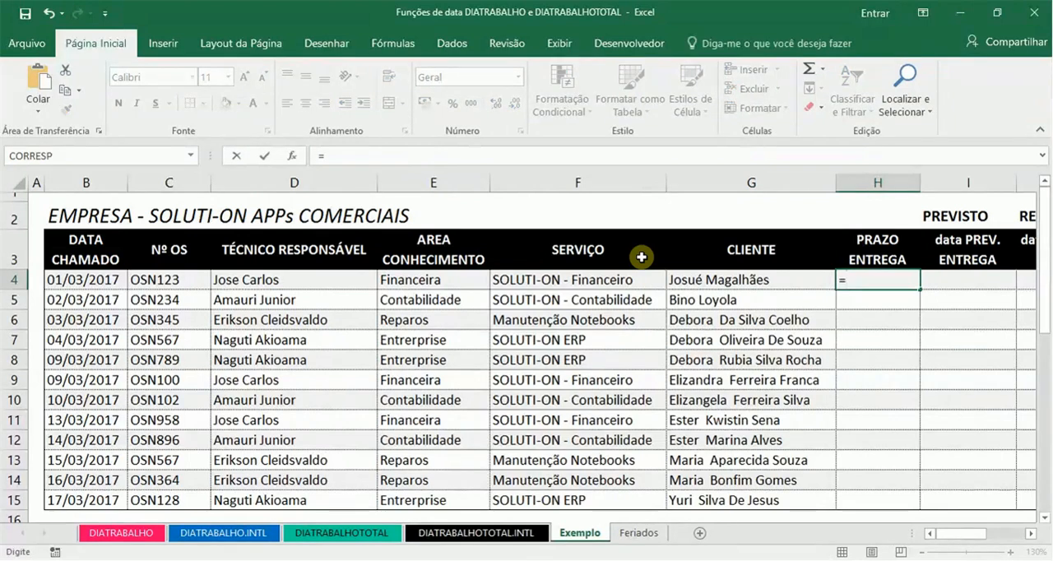
{"action": "type", "text": "PROCV"}
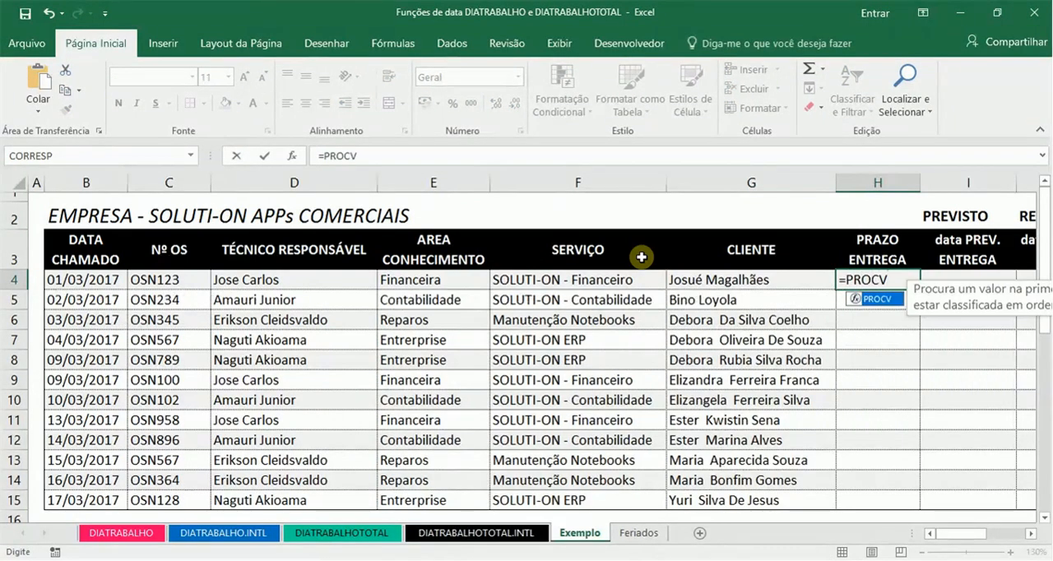
{"action": "type", "text": "("}
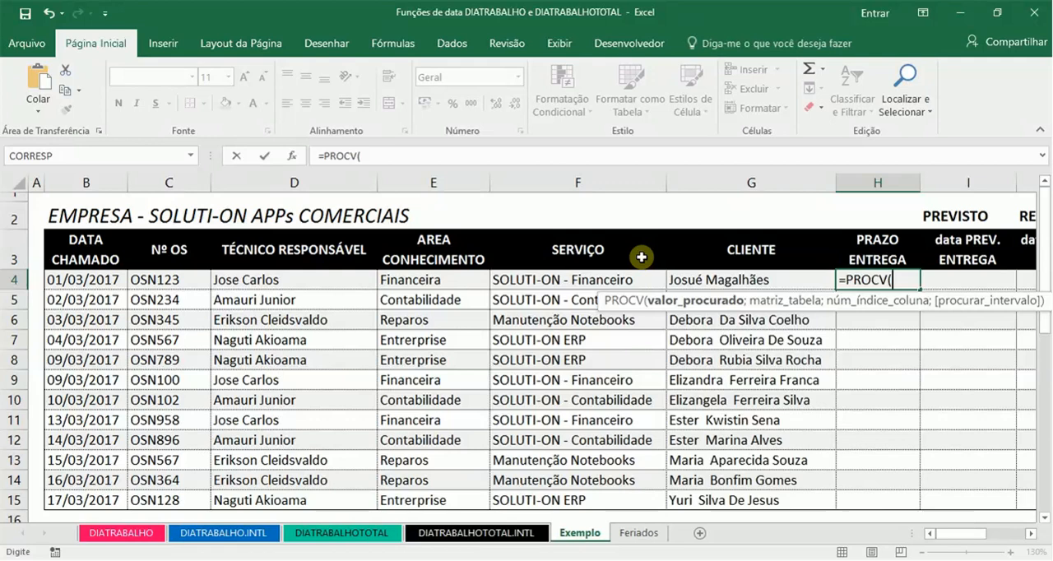
{"action": "left_click", "coordinate": [641, 278]}
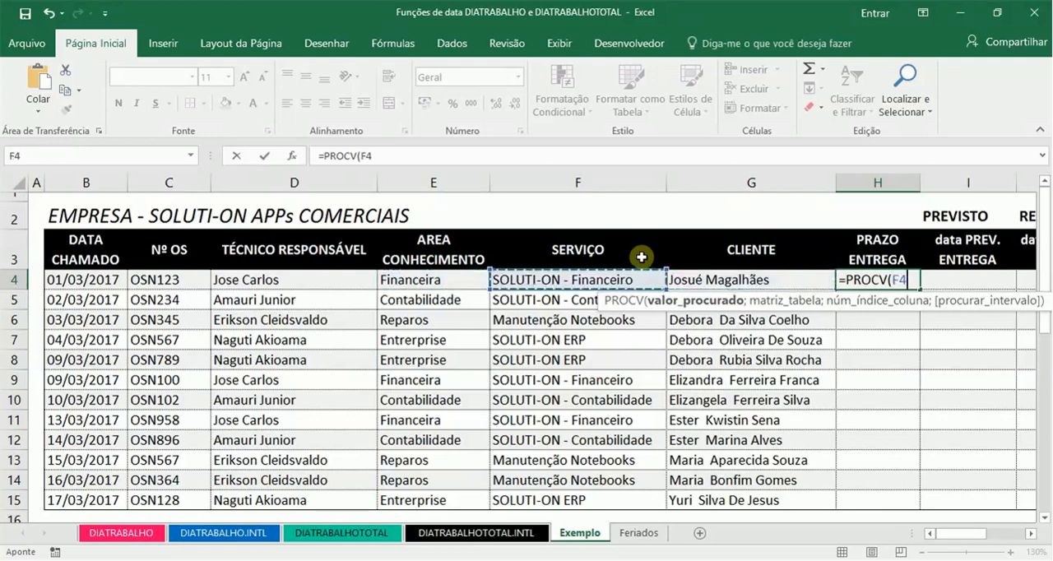
Step: Set the PROCV table array to the PRAZOS entries as the absolute range $M$4:$N$7
{"action": "type", "text": ";"}
{"action": "key", "text": "Right"}
{"action": "key", "text": "Right"}
{"action": "key", "text": "Right"}
{"action": "key", "text": "Right"}
{"action": "key", "text": "Right"}
{"action": "key", "text": "Right"}
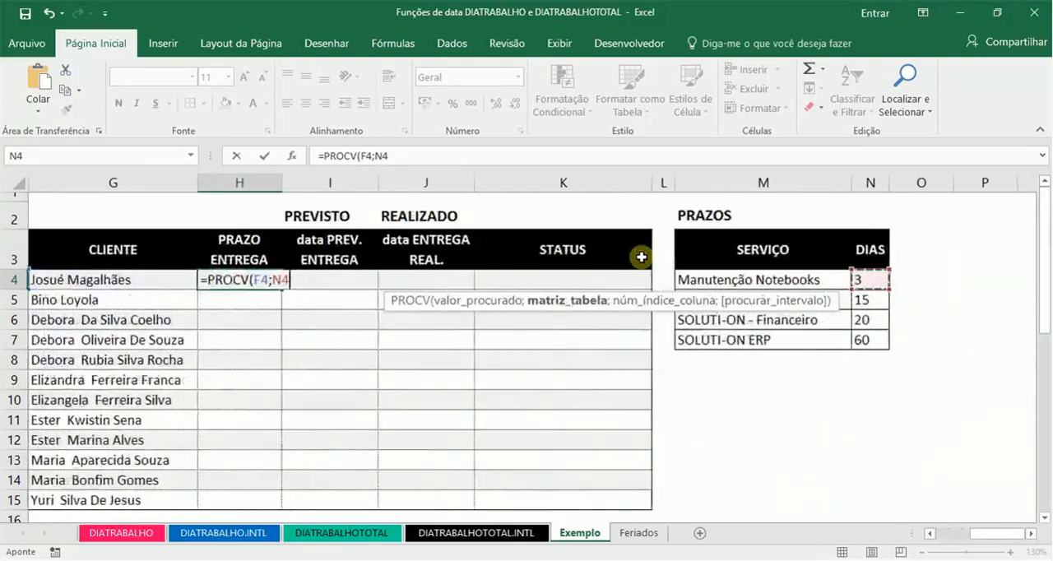
{"action": "key", "text": "Left"}
{"action": "key", "text": "shift+Right"}
{"action": "key", "text": "shift+Down"}
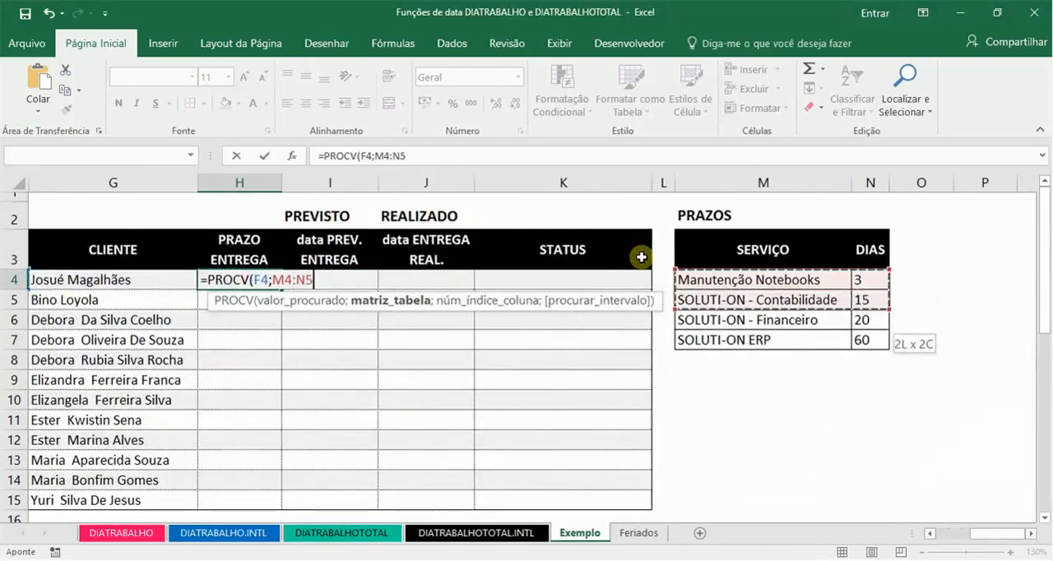
{"action": "key", "text": "shift+Down"}
{"action": "key", "text": "shift+Down"}
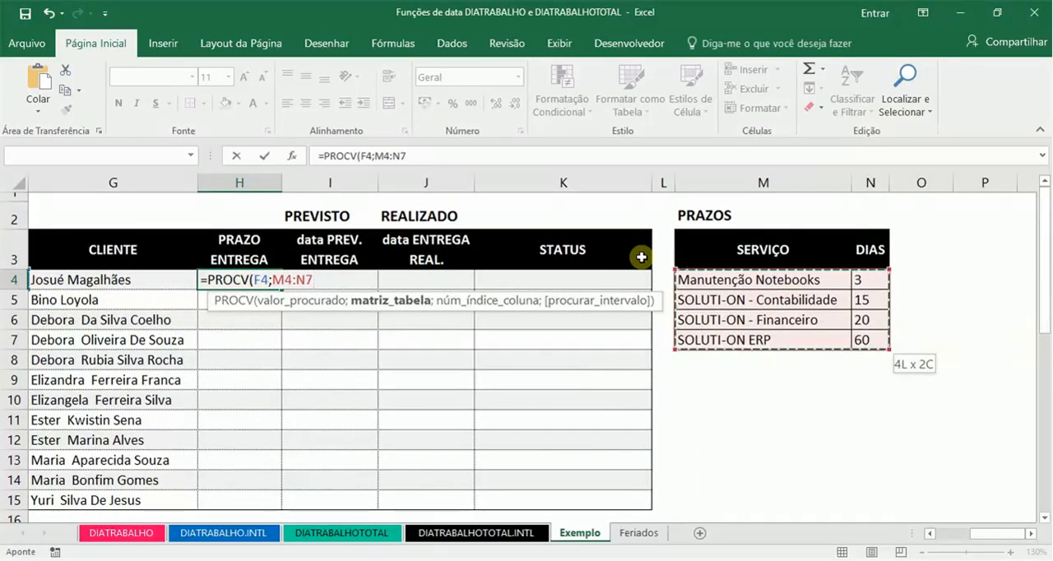
{"action": "key", "text": "F4"}
{"action": "type", "text": ";"}
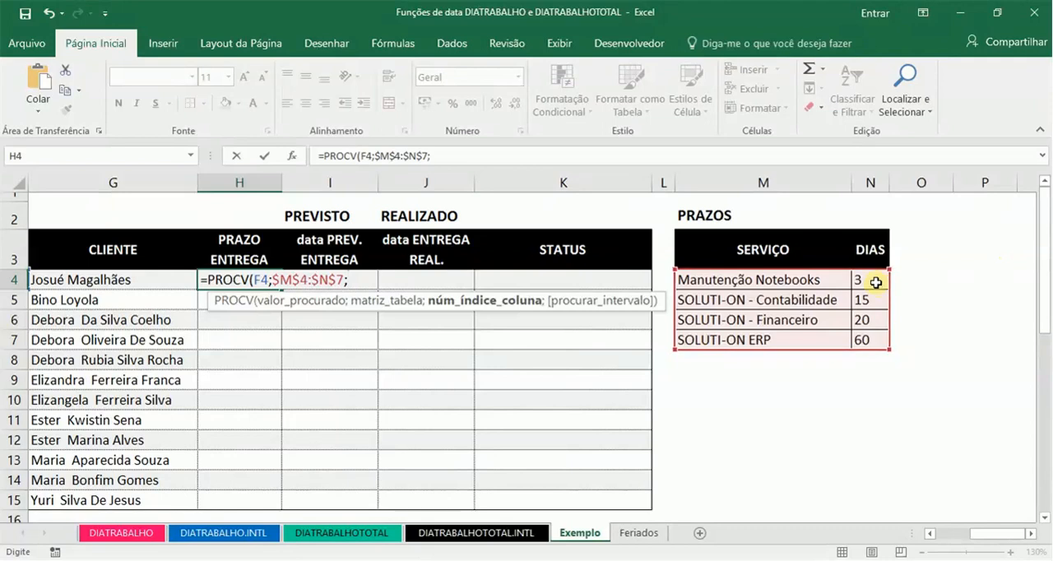
Step: Complete the PROCV formula in H4 with column index 2 and exact match 0
{"action": "type", "text": "2;"}
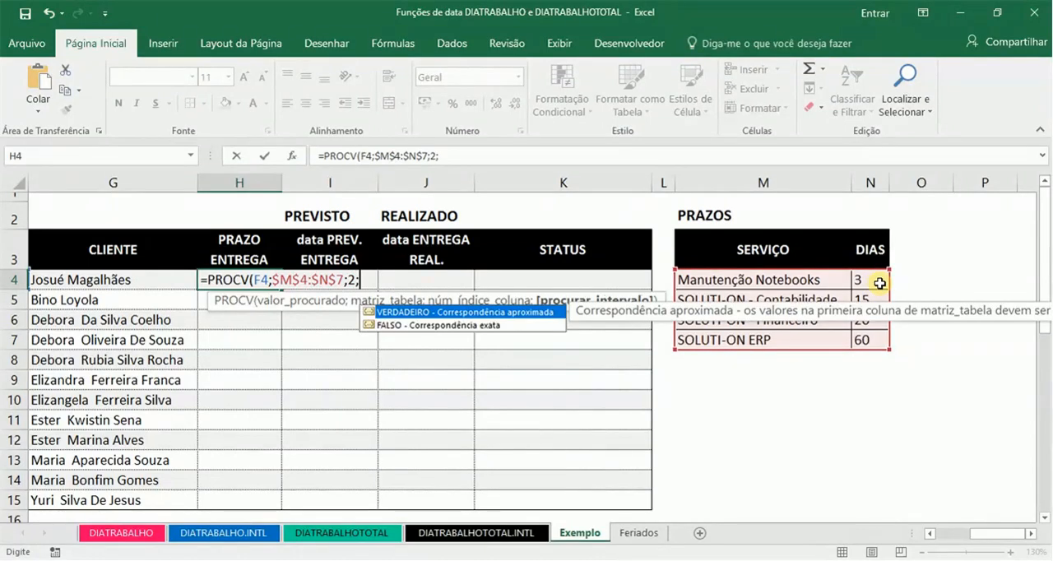
{"action": "type", "text": "0)"}
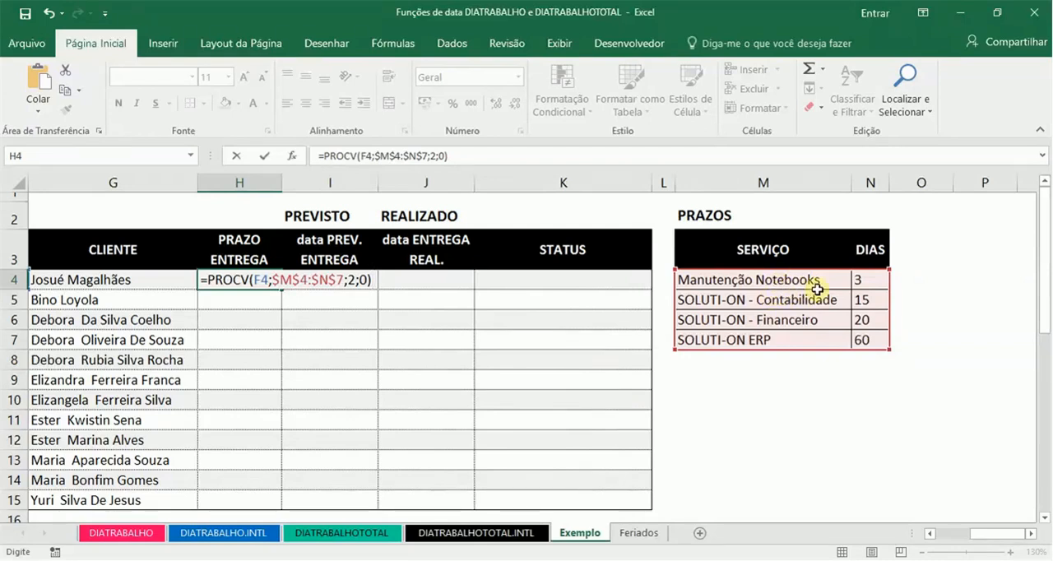
{"action": "key", "text": "Return"}
{"action": "key", "text": "Up"}
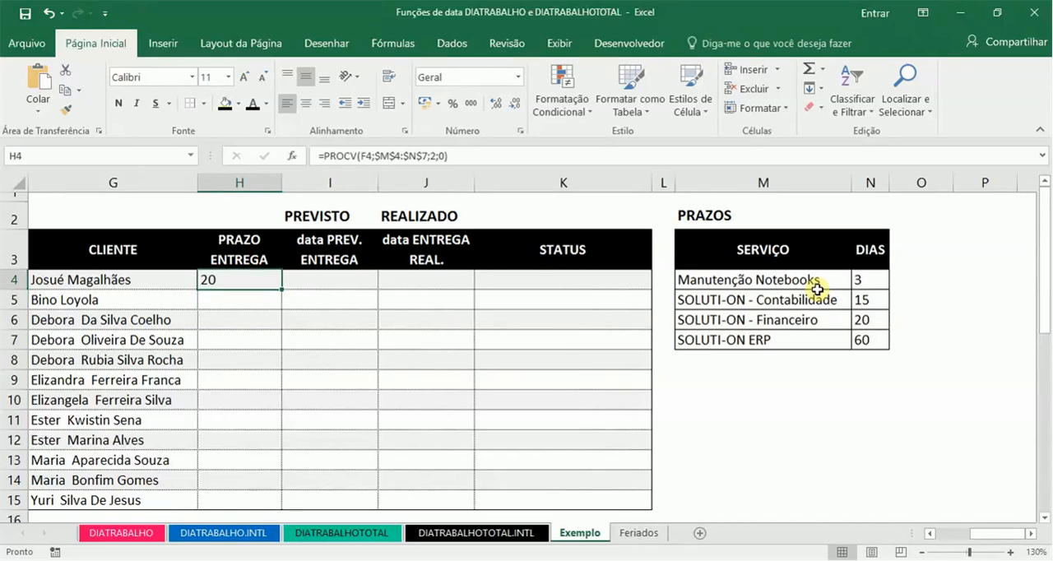
Step: Copy the PROCV formula from H4 into H5:H15, pasting formulas only
{"action": "key", "text": "ctrl+c"}
{"action": "key", "text": "Down"}
{"action": "key", "text": "shift+Down"}
{"action": "key", "text": "shift+Down"}
{"action": "key", "text": "shift+Down"}
{"action": "key", "text": "shift+Down"}
{"action": "key", "text": "shift+Down"}
{"action": "key", "text": "shift+Down"}
{"action": "key", "text": "shift+Down"}
{"action": "key", "text": "shift+Down"}
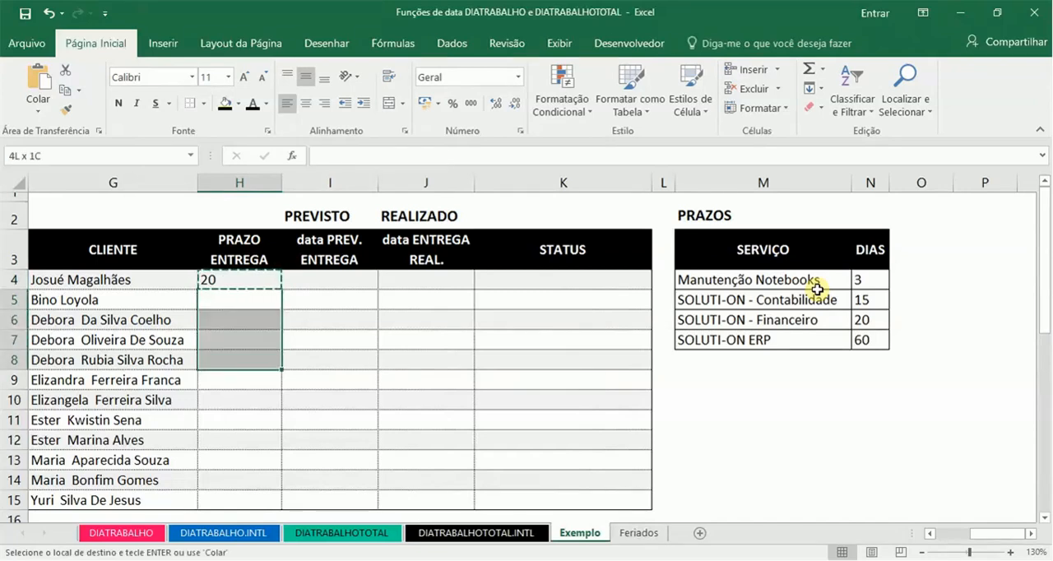
{"action": "key", "text": "shift+Down"}
{"action": "key", "text": "shift+Down"}
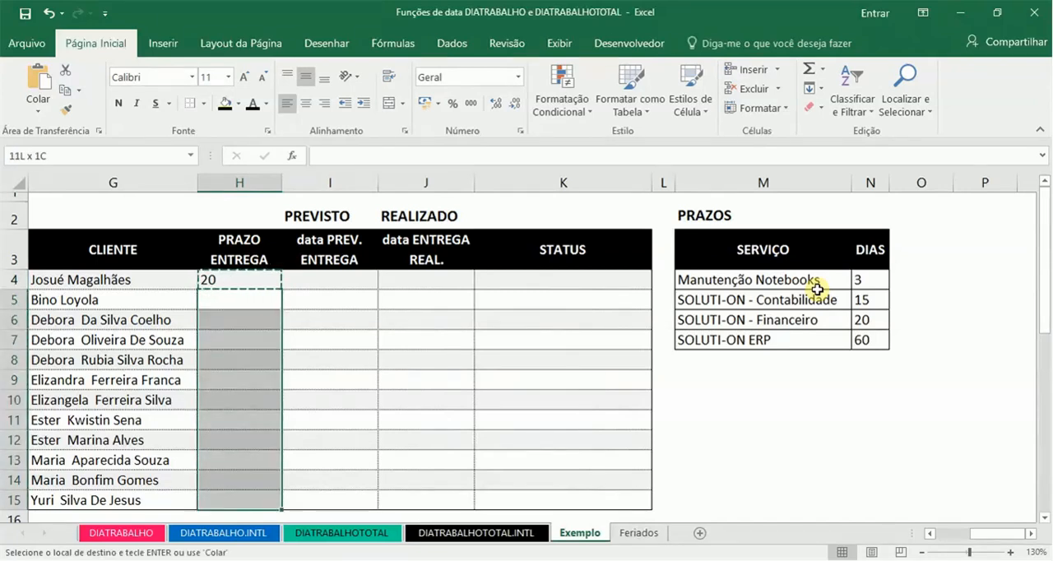
{"action": "right_click", "coordinate": [237, 306]}
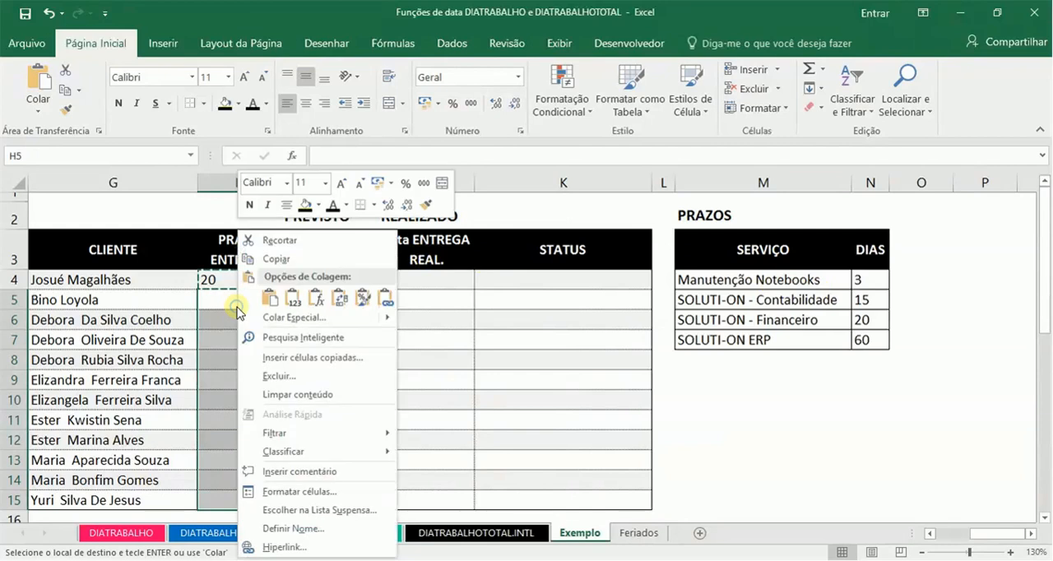
{"action": "left_click", "coordinate": [320, 291]}
{"action": "key", "text": "Escape"}
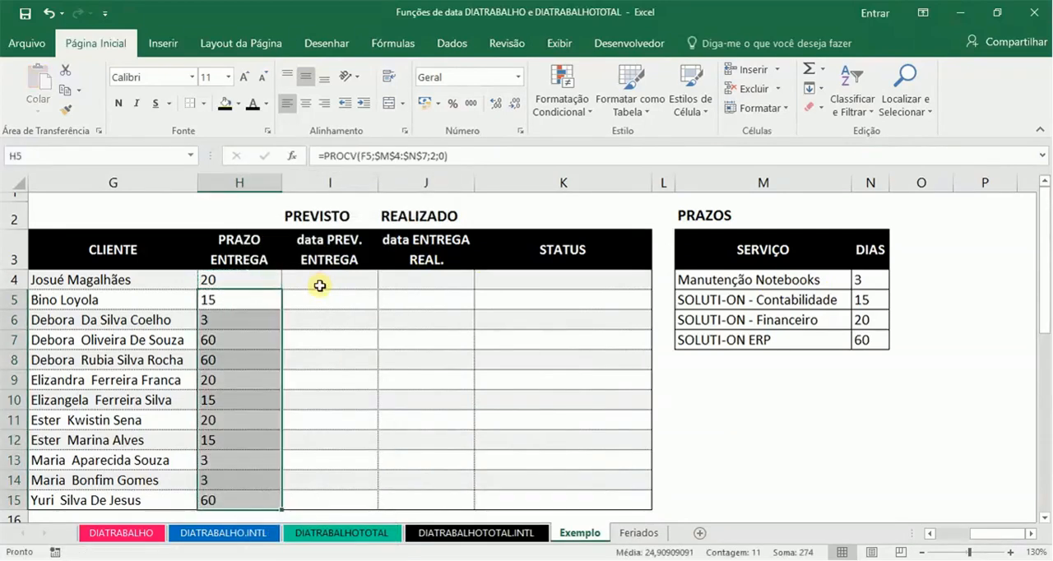
{"action": "left_click", "coordinate": [343, 283]}
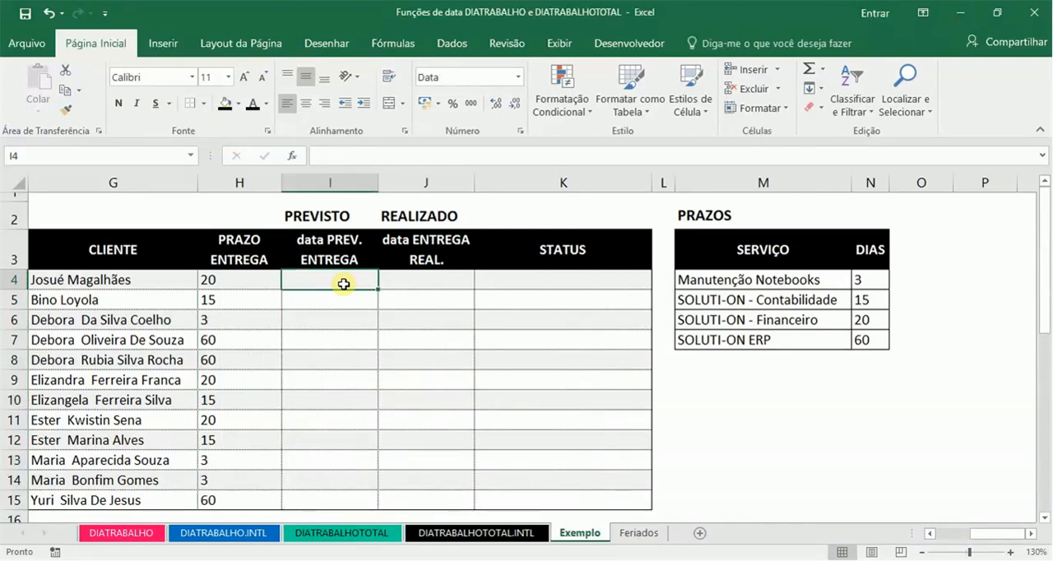
Step: Begin a DIATRABALHO.INTL formula in the data PREV. ENTREGA cell I4
{"action": "key", "text": "Left"}
{"action": "key", "text": "Left"}
{"action": "key", "text": "Left"}
{"action": "key", "text": "Left"}
{"action": "key", "text": "Left"}
{"action": "key", "text": "Left"}
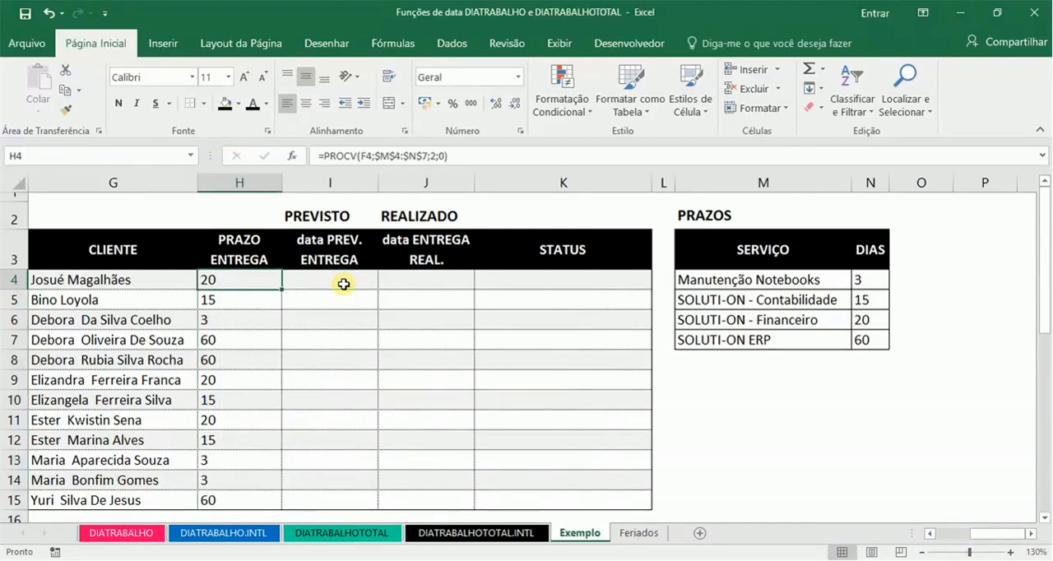
{"action": "key", "text": "Left"}
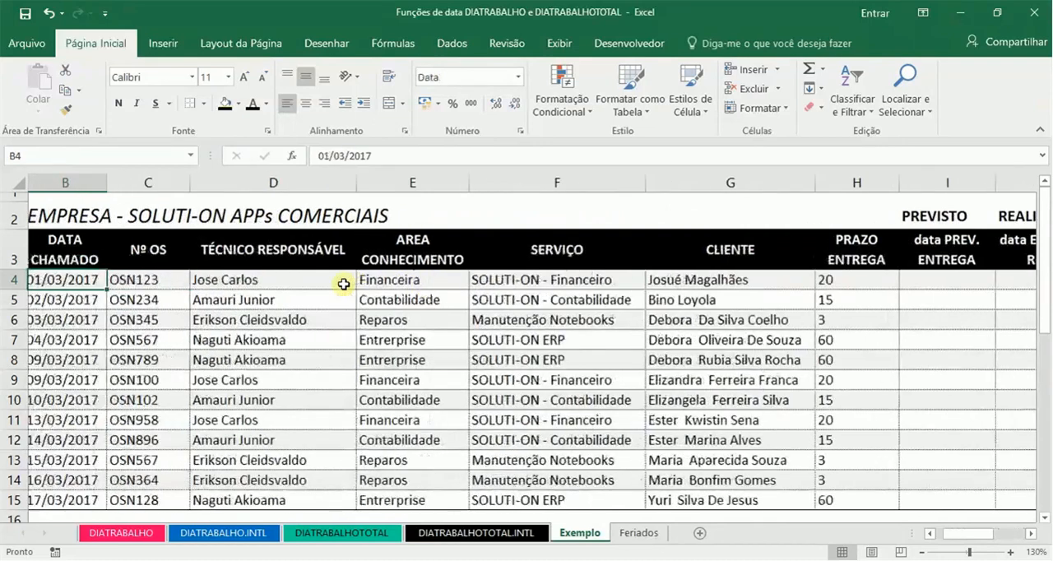
{"action": "key", "text": "Right"}
{"action": "key", "text": "Right"}
{"action": "key", "text": "Right"}
{"action": "key", "text": "Right"}
{"action": "key", "text": "Right"}
{"action": "key", "text": "Right"}
{"action": "key", "text": "Right"}
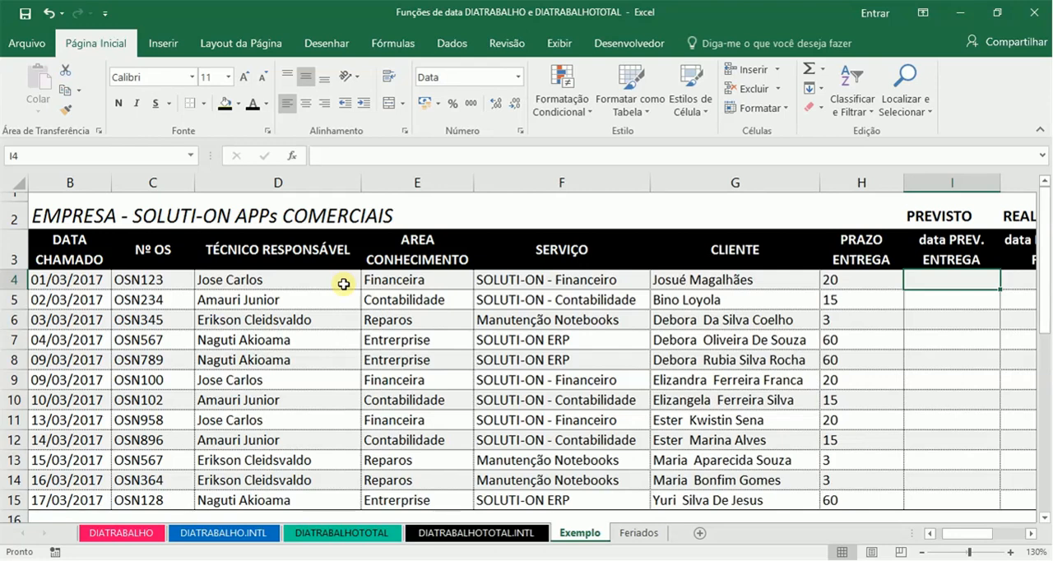
{"action": "type", "text": "=DIATRA"}
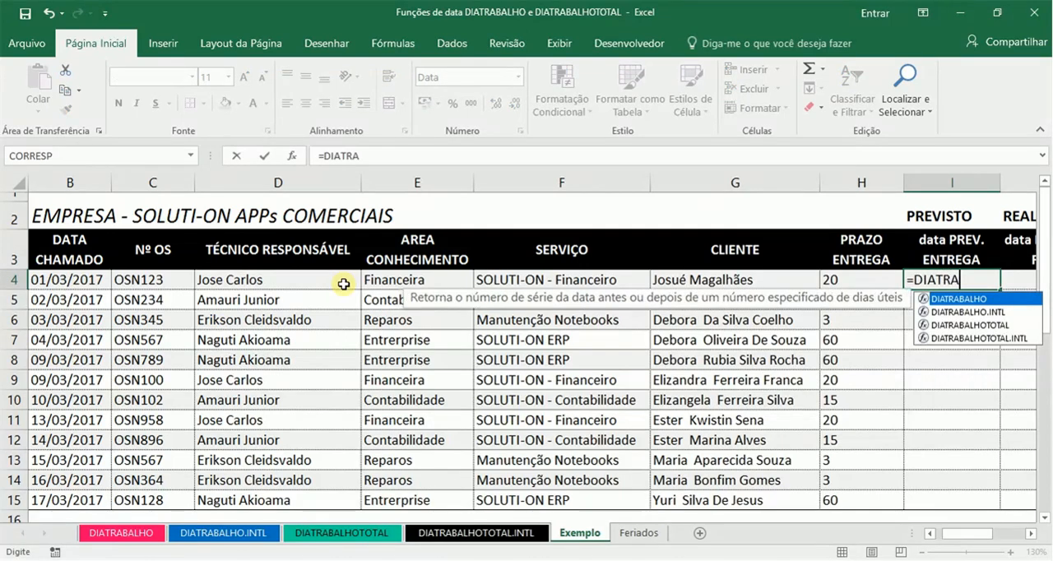
{"action": "key", "text": "Down"}
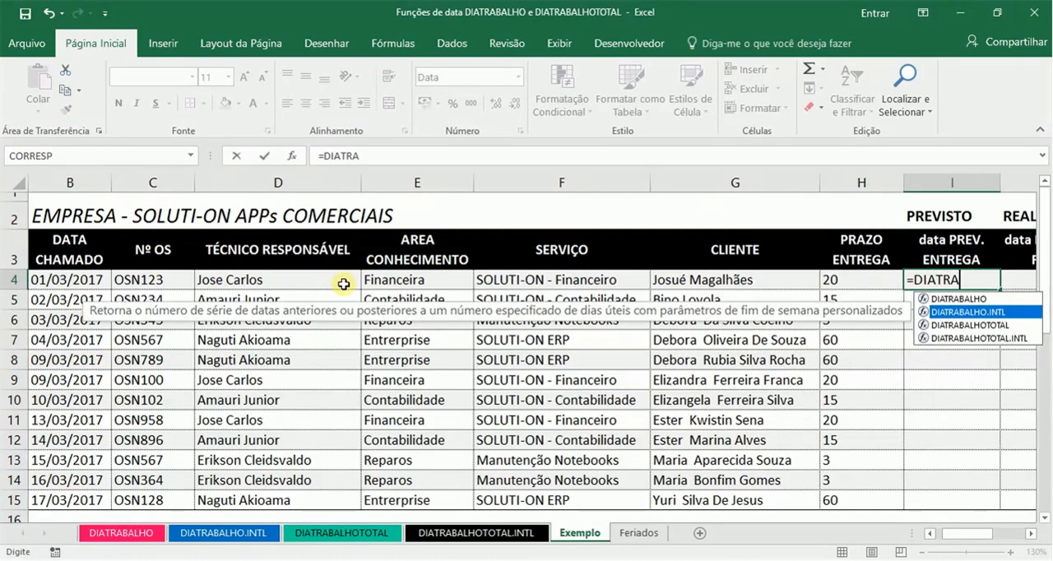
{"action": "key", "text": "Tab"}
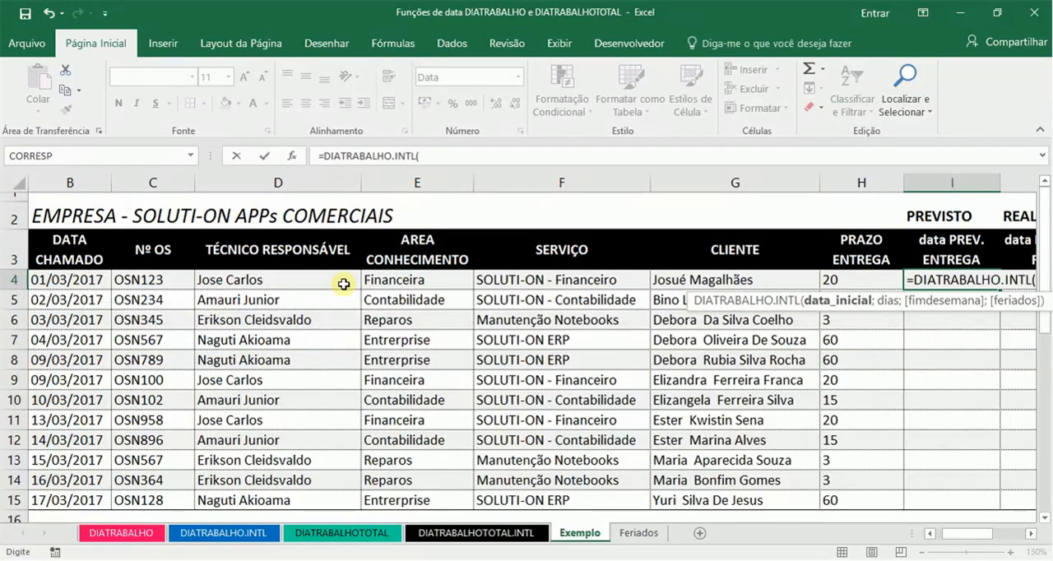
Step: Set the formula's start date argument to the DATA CHAMADO cell B4
{"action": "left_click", "coordinate": [1030, 533]}
{"action": "left_click", "coordinate": [1030, 533]}
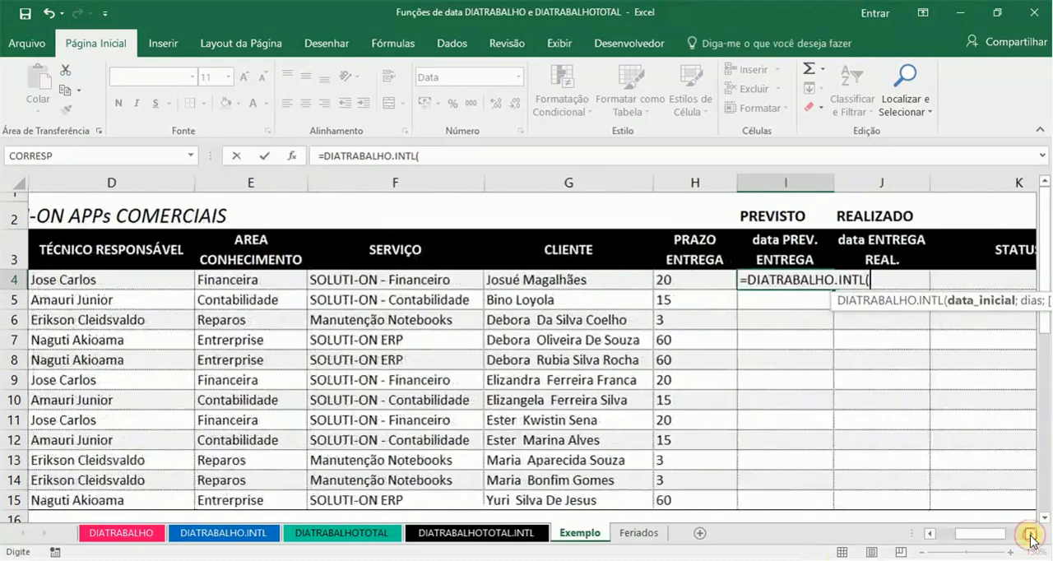
{"action": "left_click", "coordinate": [462, 281]}
{"action": "key", "text": "Left"}
{"action": "key", "text": "Left"}
{"action": "key", "text": "Left"}
{"action": "key", "text": "Left"}
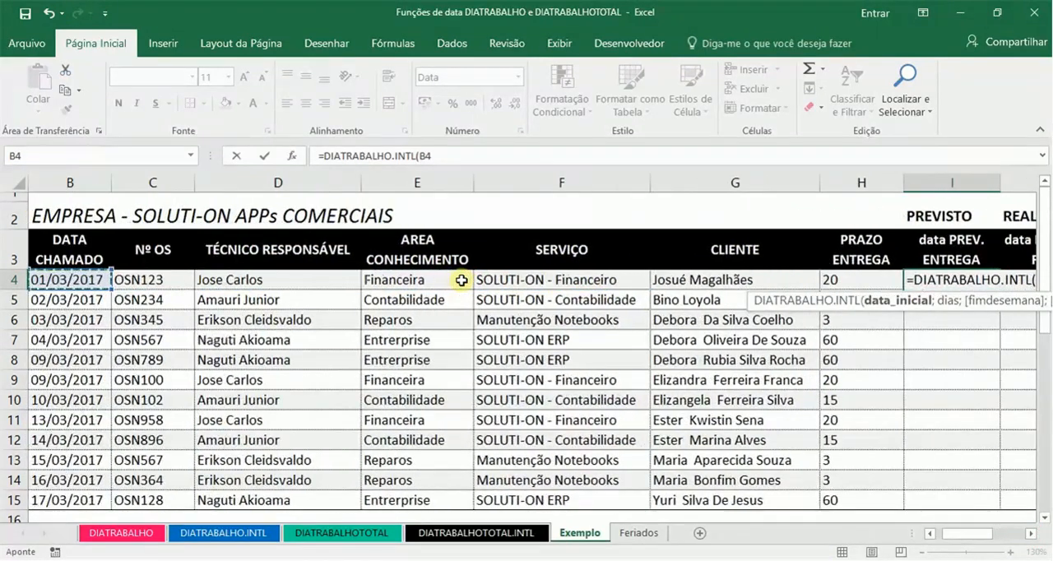
{"action": "type", "text": ";"}
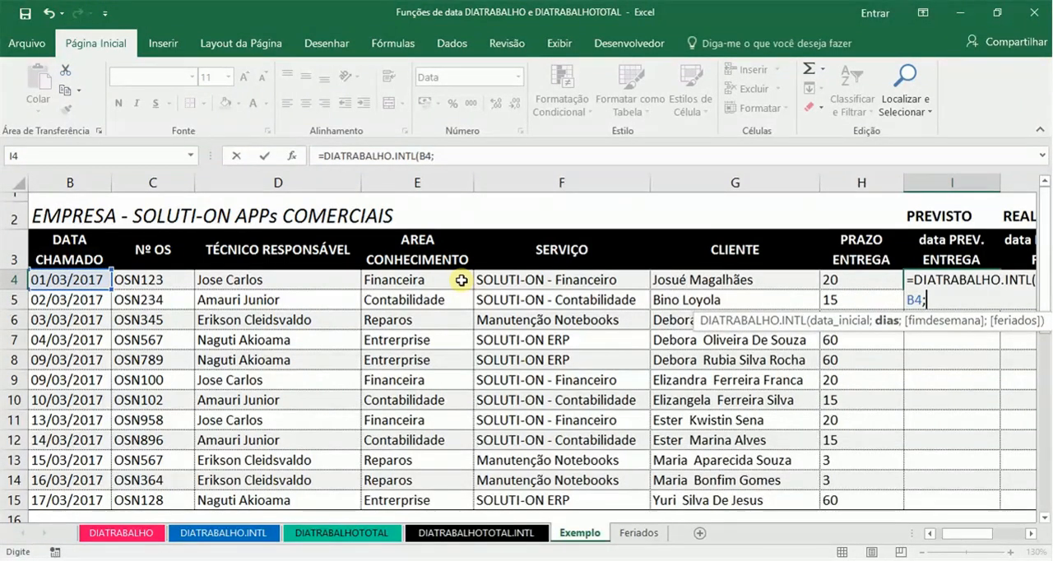
Step: Set the formula's dias argument to the PRAZO ENTREGA cell H4
{"action": "left_click", "coordinate": [462, 281]}
{"action": "key", "text": "BackSpace"}
{"action": "key", "text": "BackSpace"}
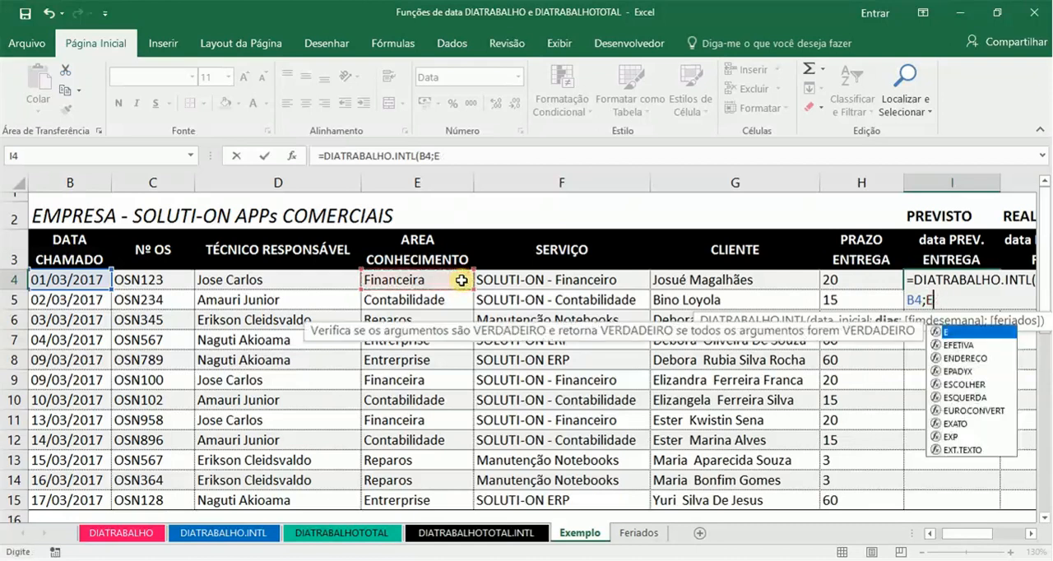
{"action": "left_click", "coordinate": [847, 278]}
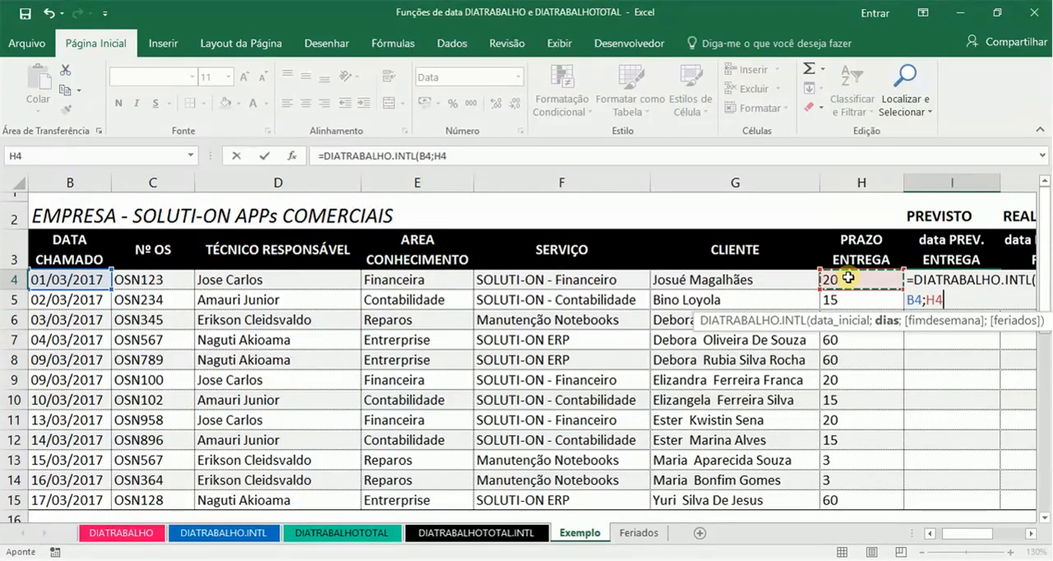
{"action": "type", "text": ";"}
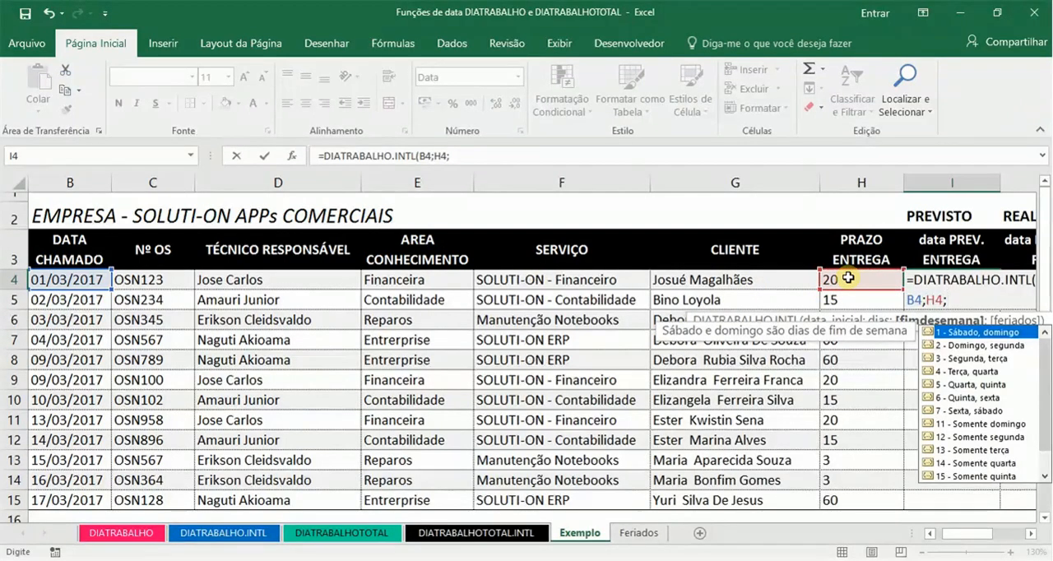
{"action": "type", "text": "11;"}
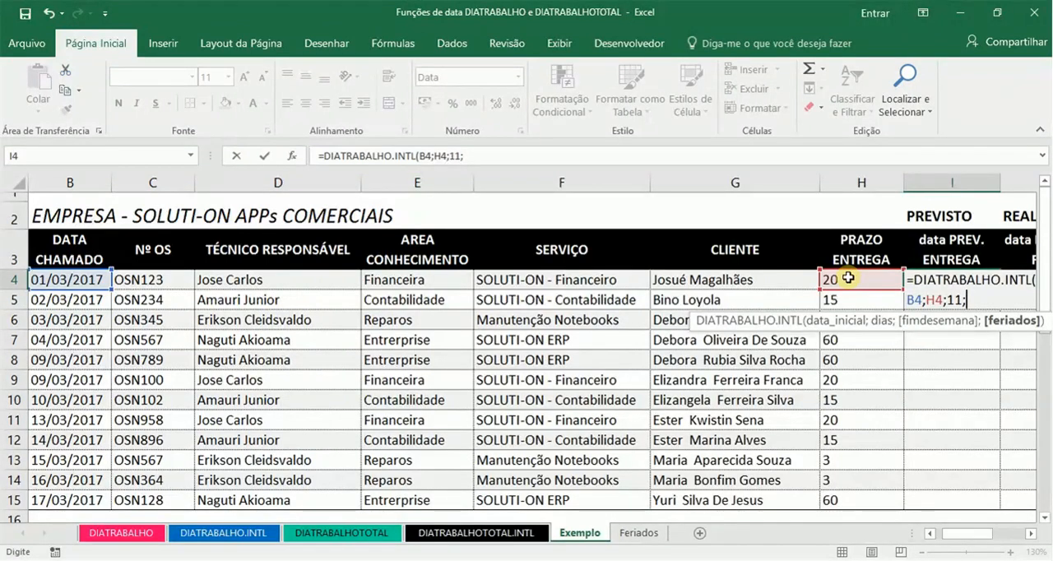
Step: Complete the I4 formula with weekend code 11 (Somente domingo) and the named range FERIADOS as holidays
{"action": "type", "text": "FERIA"}
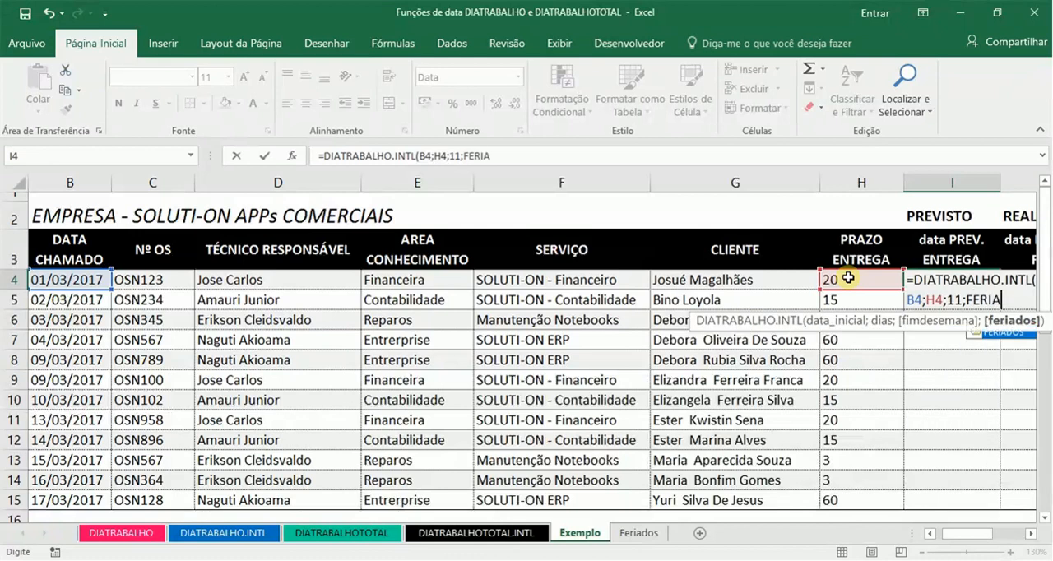
{"action": "key", "text": "Tab"}
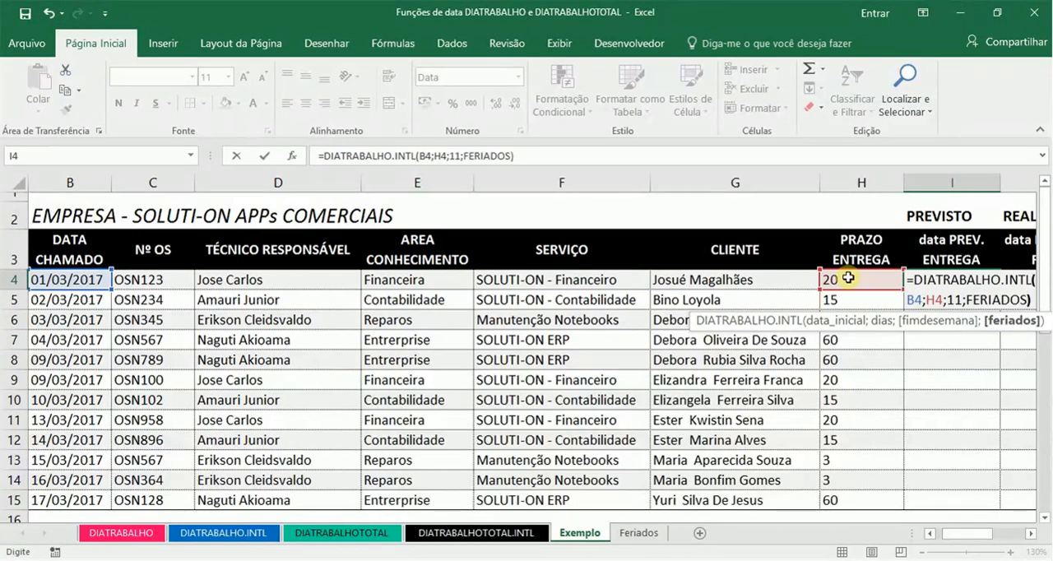
{"action": "type", "text": ")"}
{"action": "key", "text": "Return"}
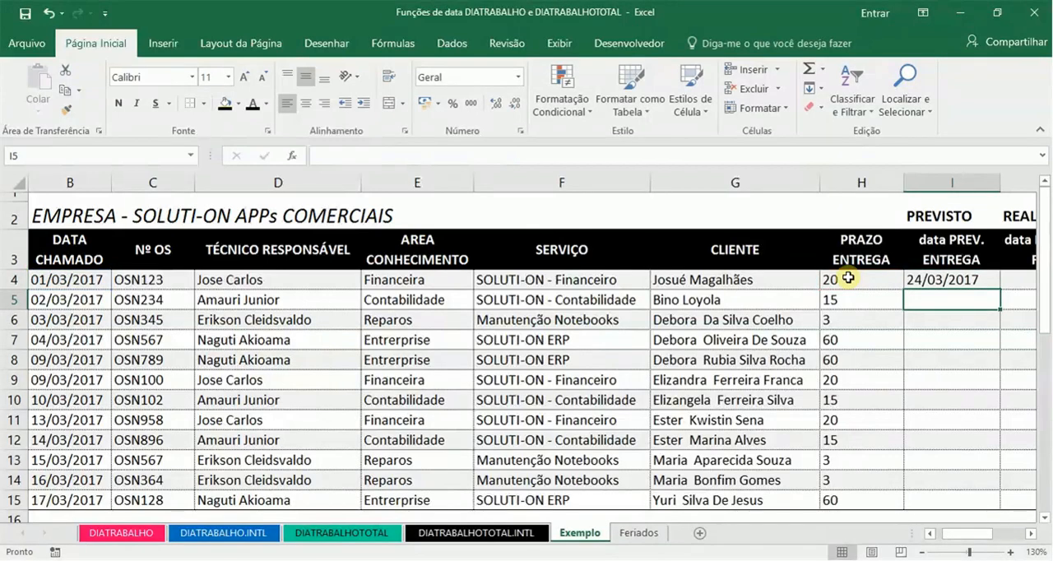
{"action": "key", "text": "Up"}
{"action": "key", "text": "Down"}
{"action": "key", "text": "Down"}
{"action": "key", "text": "Down"}
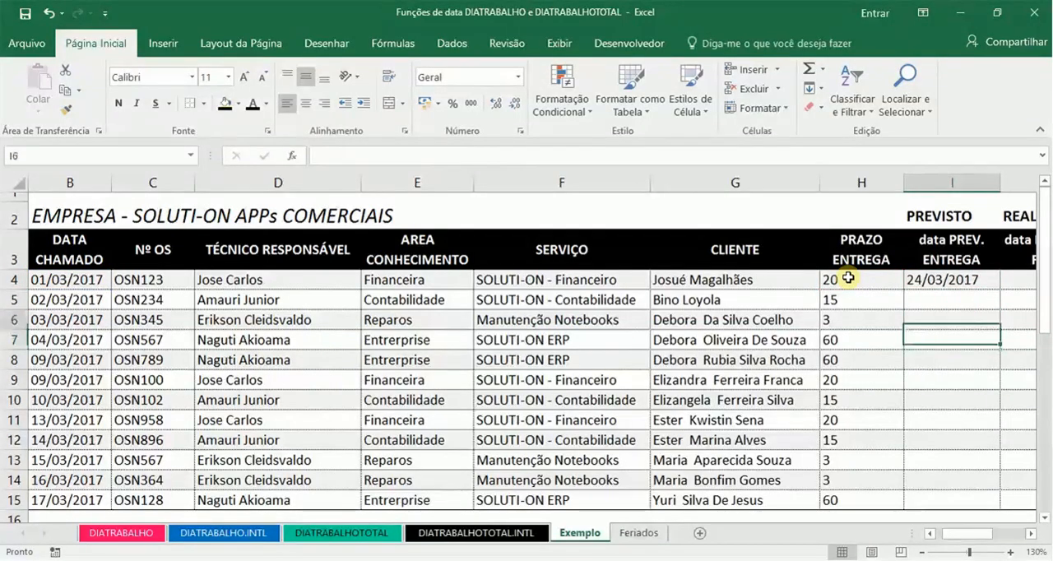
{"action": "key", "text": "Up"}
{"action": "key", "text": "Up"}
{"action": "key", "text": "Up"}
{"action": "key", "text": "Down"}
{"action": "key", "text": "Up"}
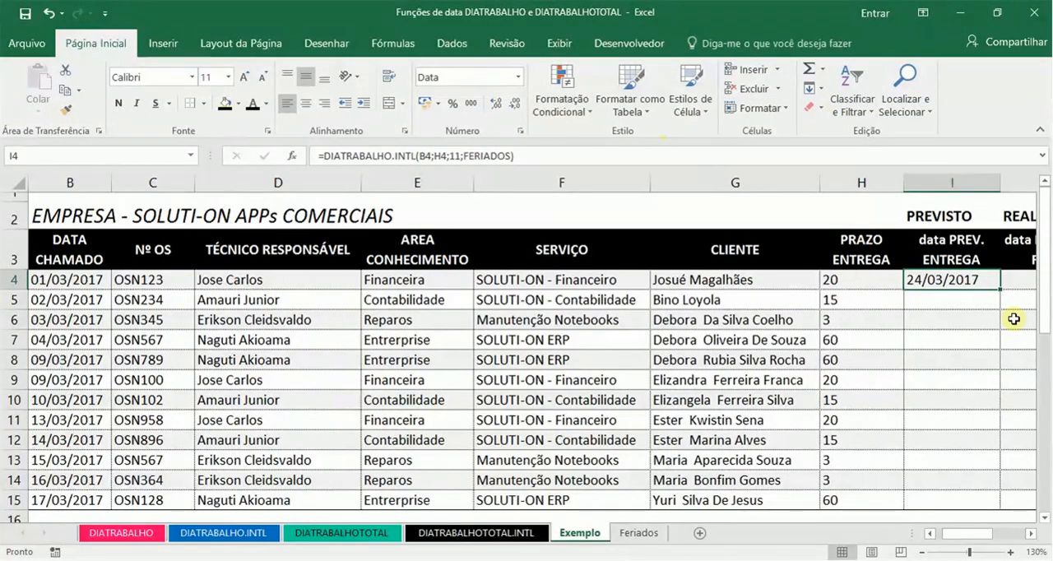
Step: Copy the DIATRABALHO.INTL formula from I4 into I5:I15, pasting formulas only
{"action": "left_click", "coordinate": [983, 307]}
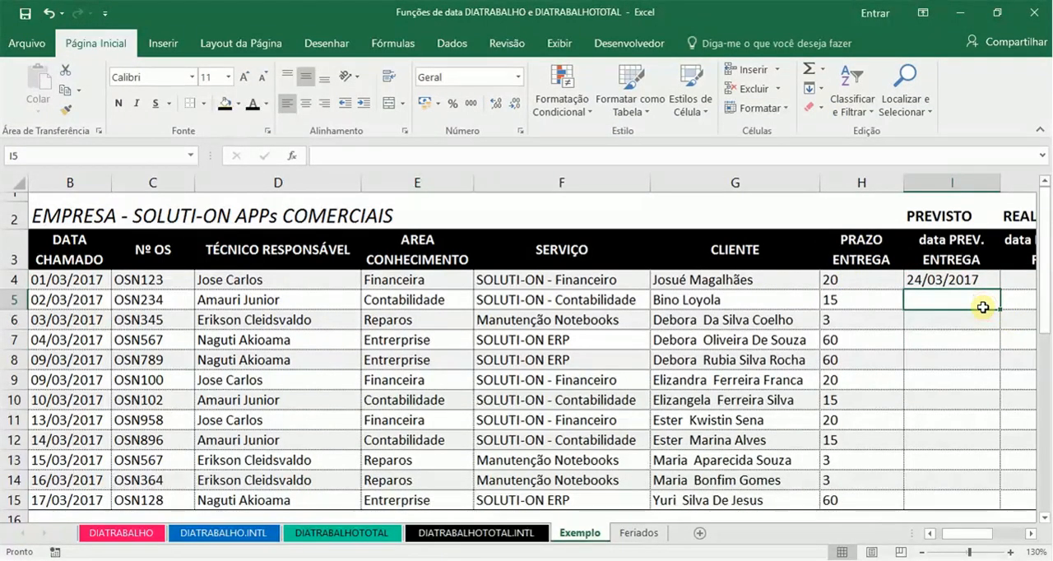
{"action": "key", "text": "Up"}
{"action": "key", "text": "ctrl+c"}
{"action": "key", "text": "Down"}
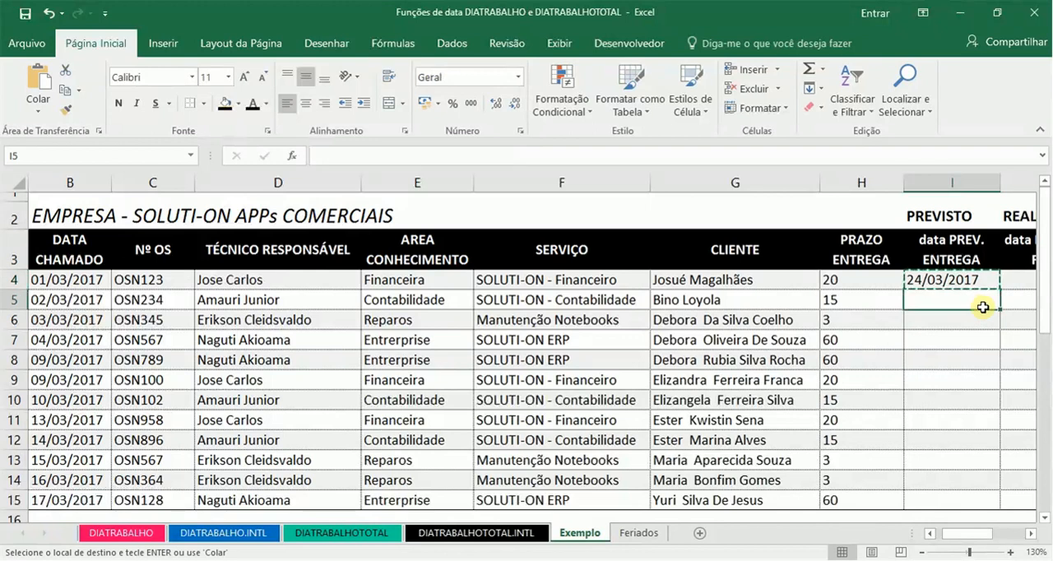
{"action": "key", "text": "shift+Down"}
{"action": "key", "text": "shift+Down"}
{"action": "key", "text": "shift+Down"}
{"action": "key", "text": "shift+Down"}
{"action": "key", "text": "shift+Down"}
{"action": "key", "text": "shift+Down"}
{"action": "key", "text": "shift+Down"}
{"action": "key", "text": "shift+Down"}
{"action": "key", "text": "shift+Down"}
{"action": "key", "text": "shift+Down"}
{"action": "key", "text": "shift+Down"}
{"action": "key", "text": "shift+Up"}
{"action": "key", "text": "shift+Up"}
{"action": "key", "text": "shift+Down"}
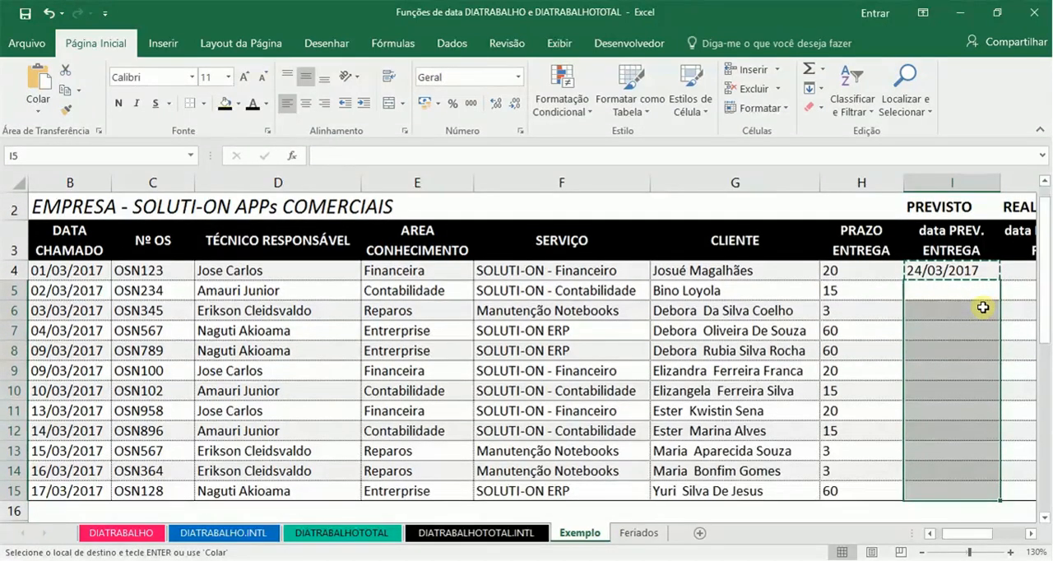
{"action": "right_click", "coordinate": [983, 307]}
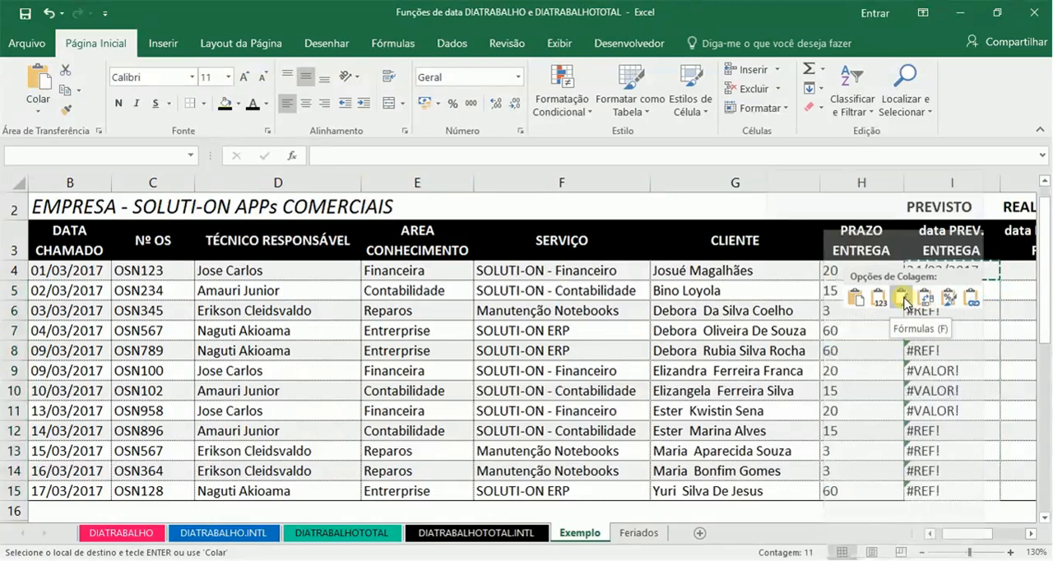
{"action": "left_click", "coordinate": [908, 304]}
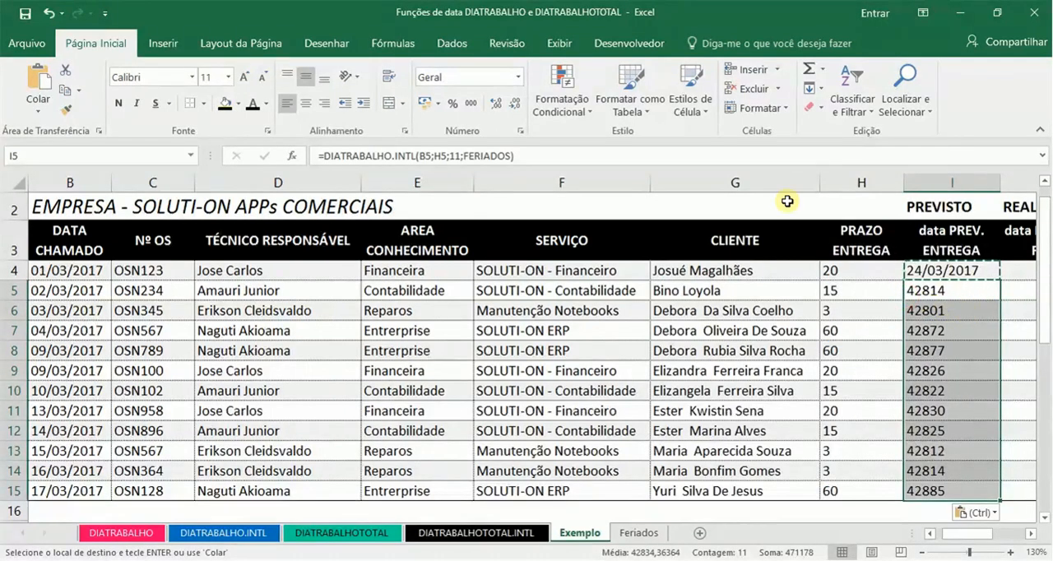
Step: Format the planned delivery dates in I5:I15 as Data Abreviada
{"action": "left_click", "coordinate": [494, 77]}
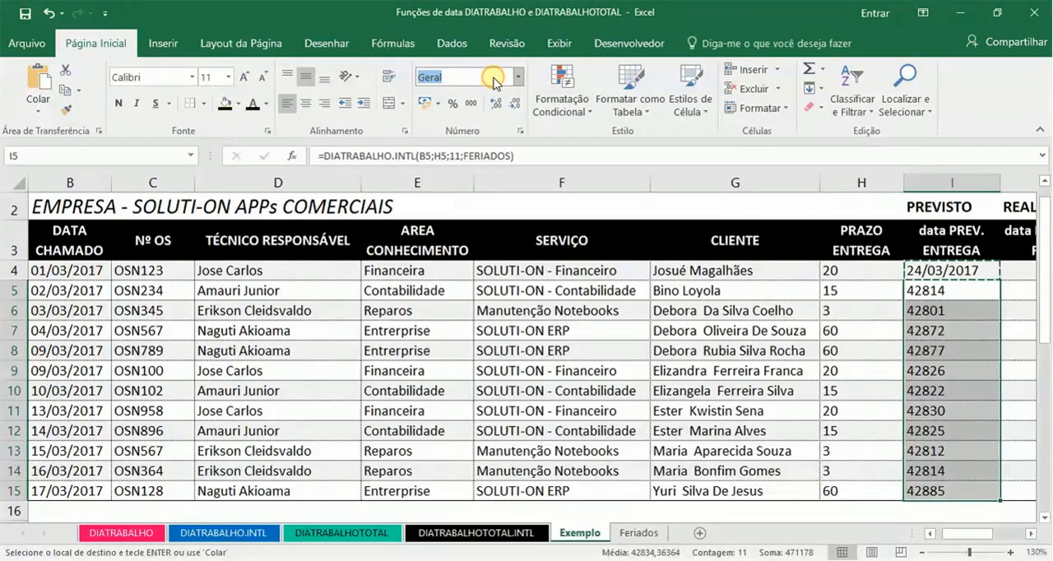
{"action": "type", "text": "Data Abreviada"}
{"action": "key", "text": "Return"}
Step: Examine the STATUS column and the SE formula in K4 that compares the planned and actual delivery dates
{"action": "key", "text": "Right"}
{"action": "key", "text": "Right"}
{"action": "key", "text": "Right"}
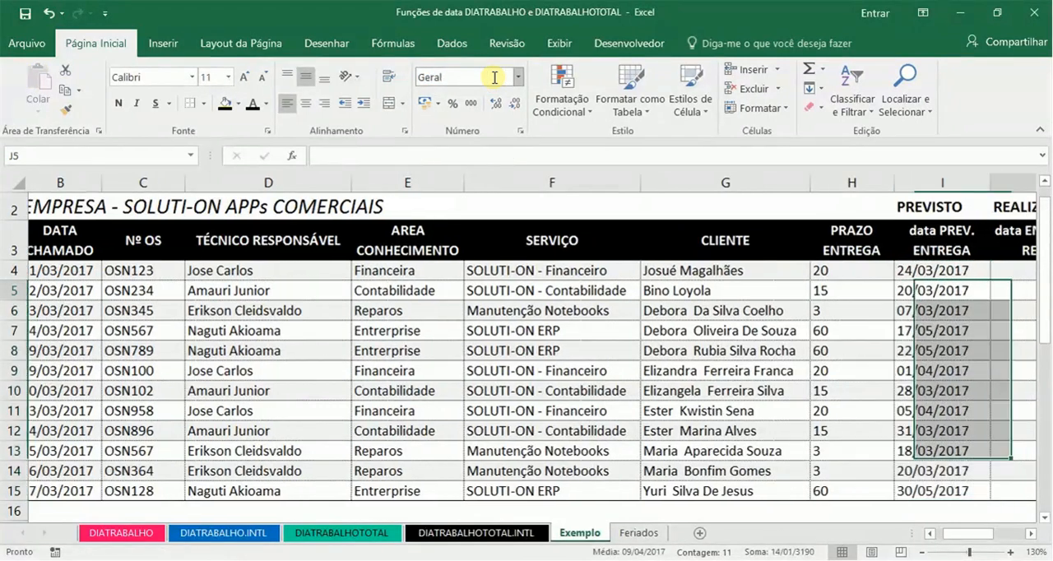
{"action": "key", "text": "Left"}
{"action": "key", "text": "Left"}
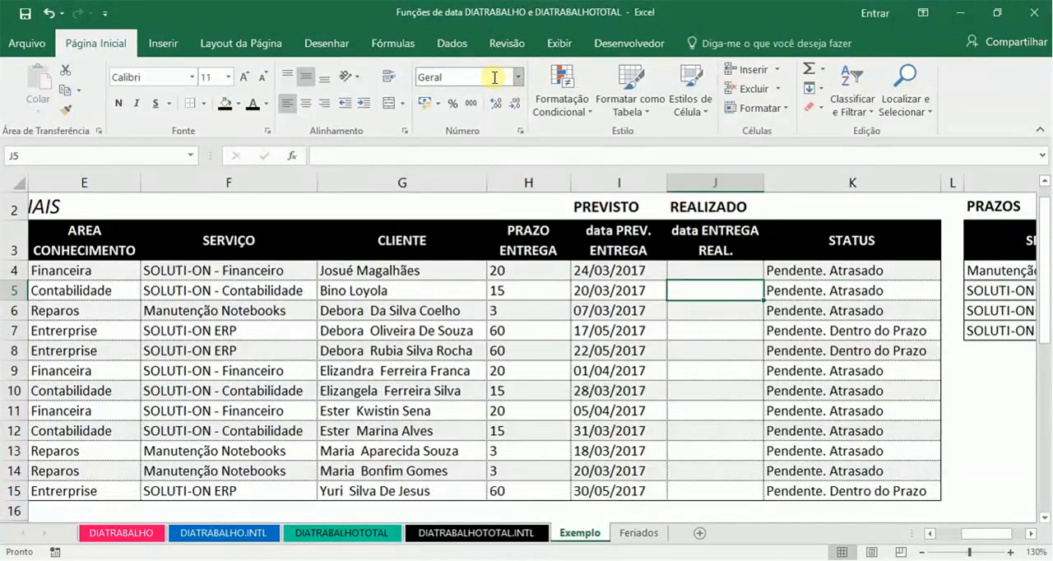
{"action": "key", "text": "Right"}
{"action": "key", "text": "Up"}
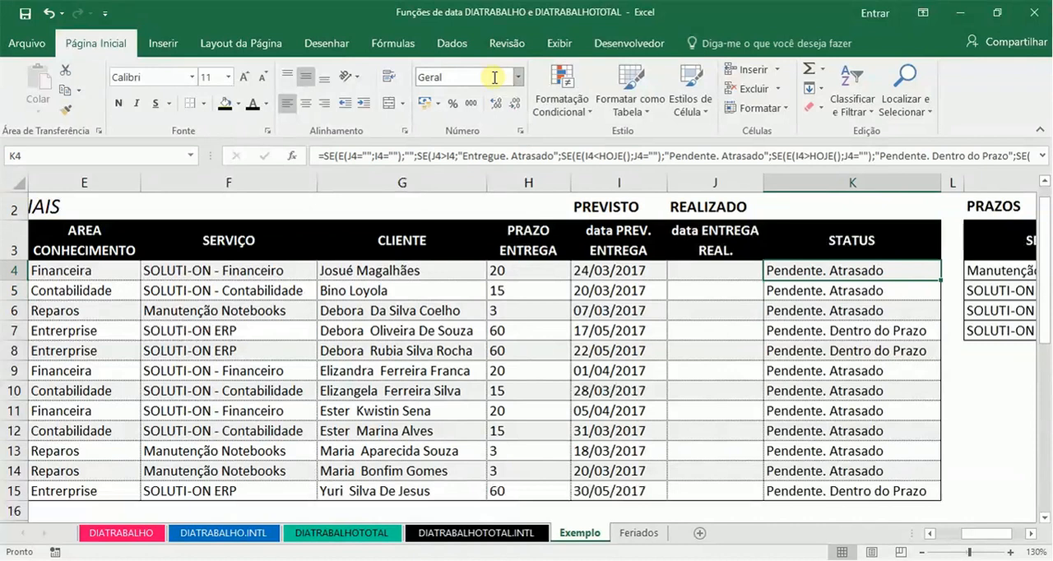
{"action": "key", "text": "Down"}
{"action": "key", "text": "Down"}
{"action": "key", "text": "Up"}
{"action": "key", "text": "Up"}
Step: Compare the planned delivery date, actual delivery date and status cells of row 4
{"action": "key", "text": "Left"}
{"action": "key", "text": "Left"}
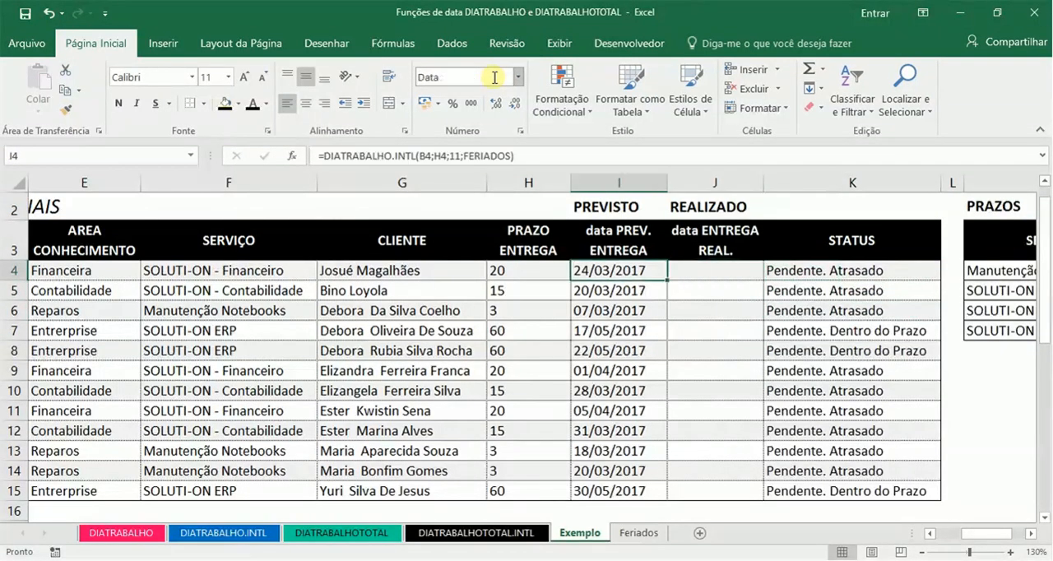
{"action": "key", "text": "Right"}
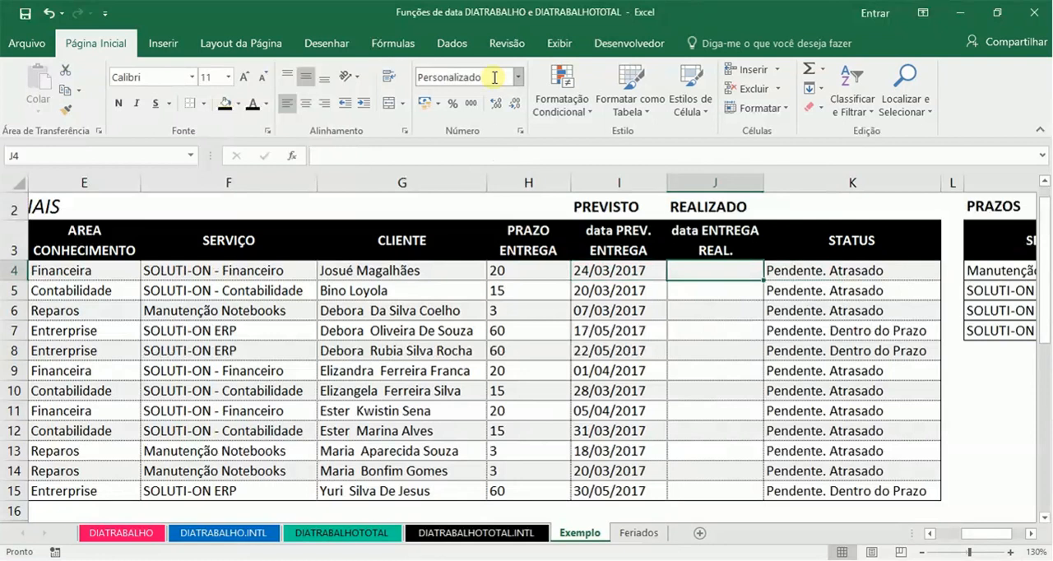
{"action": "key", "text": "Left"}
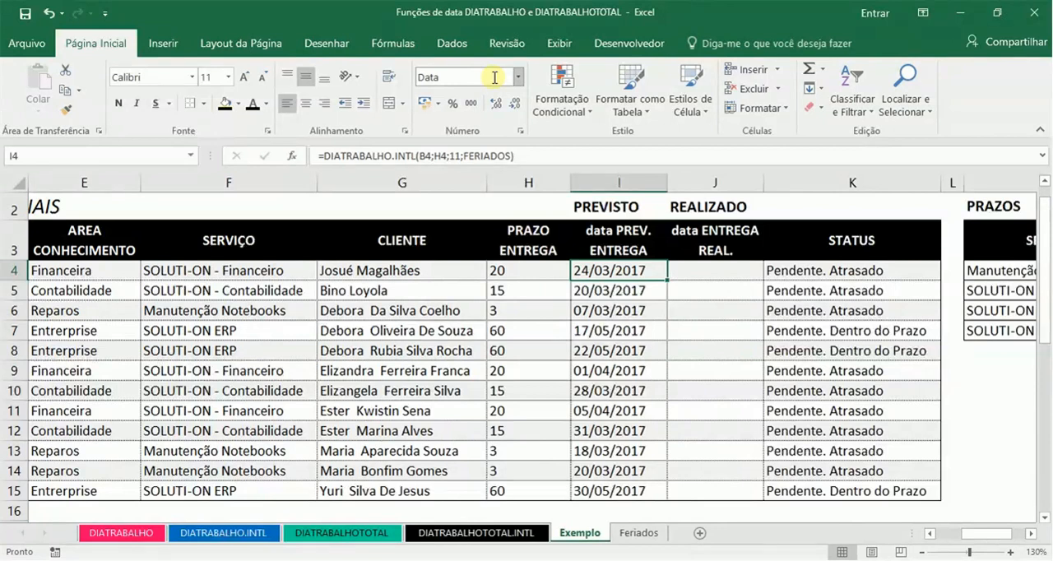
{"action": "key", "text": "Right"}
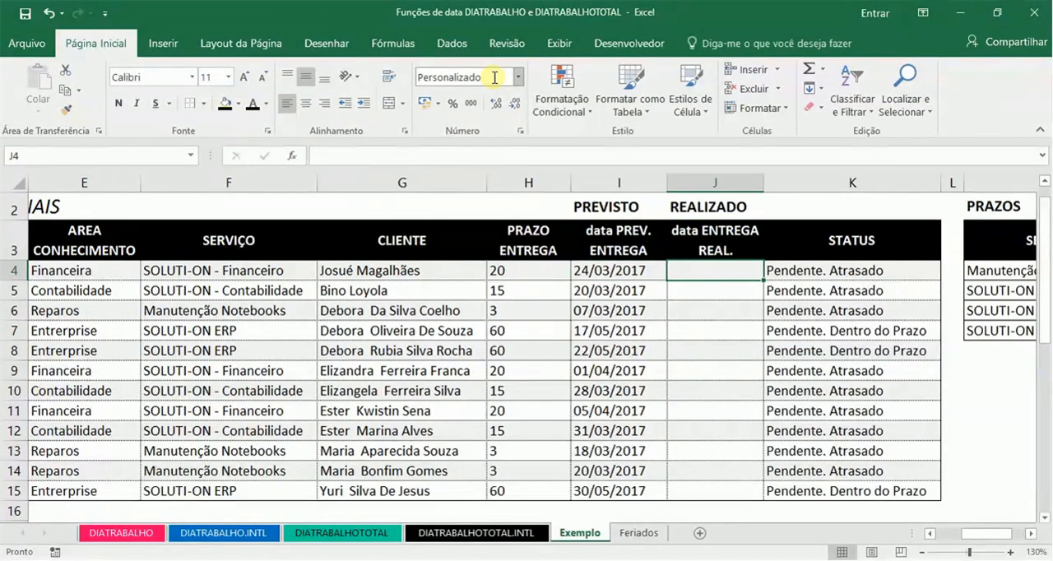
{"action": "key", "text": "Right"}
{"action": "key", "text": "Left"}
Step: Review the row 7 order from its call date to its planned and actual delivery cells, then return to J4
{"action": "key", "text": "Down"}
{"action": "key", "text": "Down"}
{"action": "key", "text": "Down"}
{"action": "key", "text": "Left"}
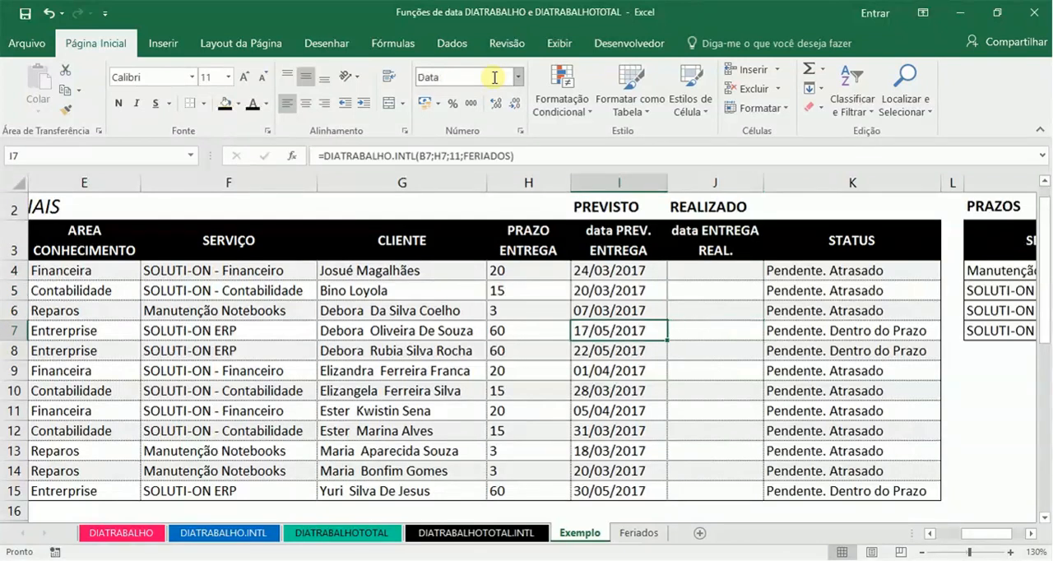
{"action": "key", "text": "Left"}
{"action": "key", "text": "Home"}
{"action": "key", "text": "Right"}
{"action": "key", "text": "Right"}
{"action": "key", "text": "Right"}
{"action": "key", "text": "Right"}
{"action": "key", "text": "Right"}
{"action": "key", "text": "Right"}
{"action": "key", "text": "Right"}
{"action": "key", "text": "Right"}
{"action": "key", "text": "Right"}
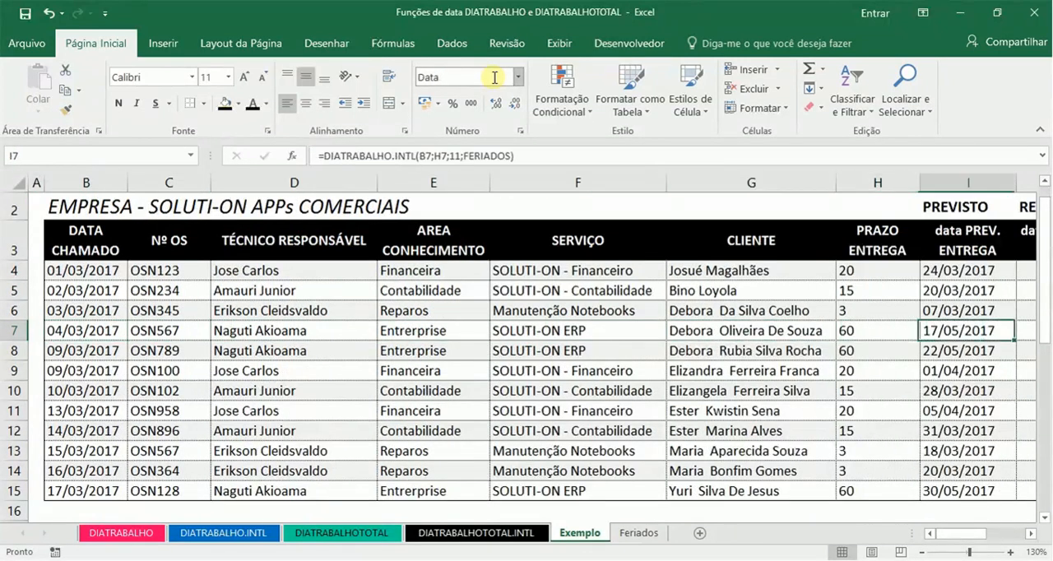
{"action": "key", "text": "Right"}
{"action": "key", "text": "Left"}
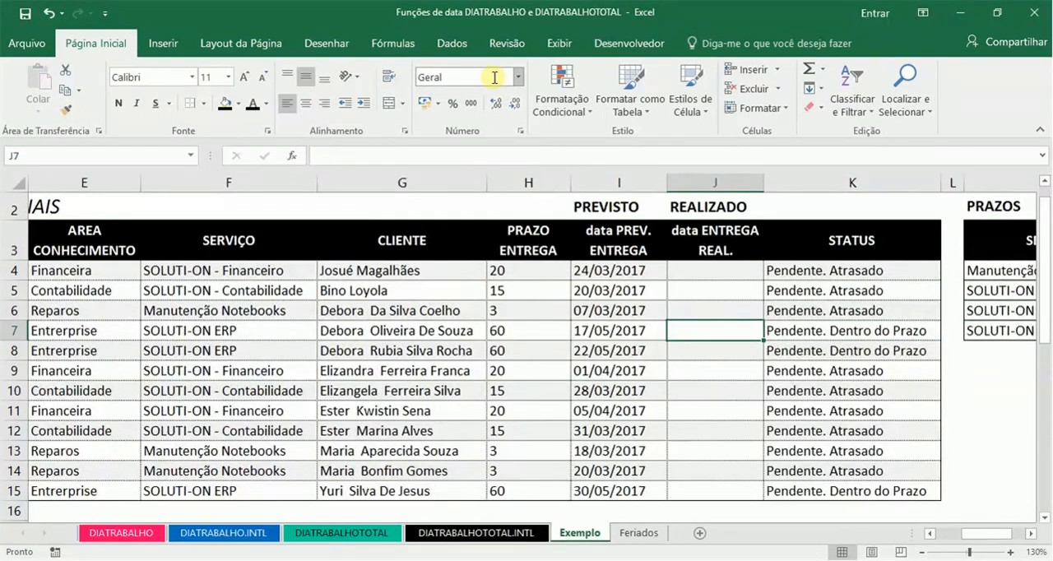
{"action": "key", "text": "Up"}
{"action": "key", "text": "Up"}
{"action": "key", "text": "Up"}
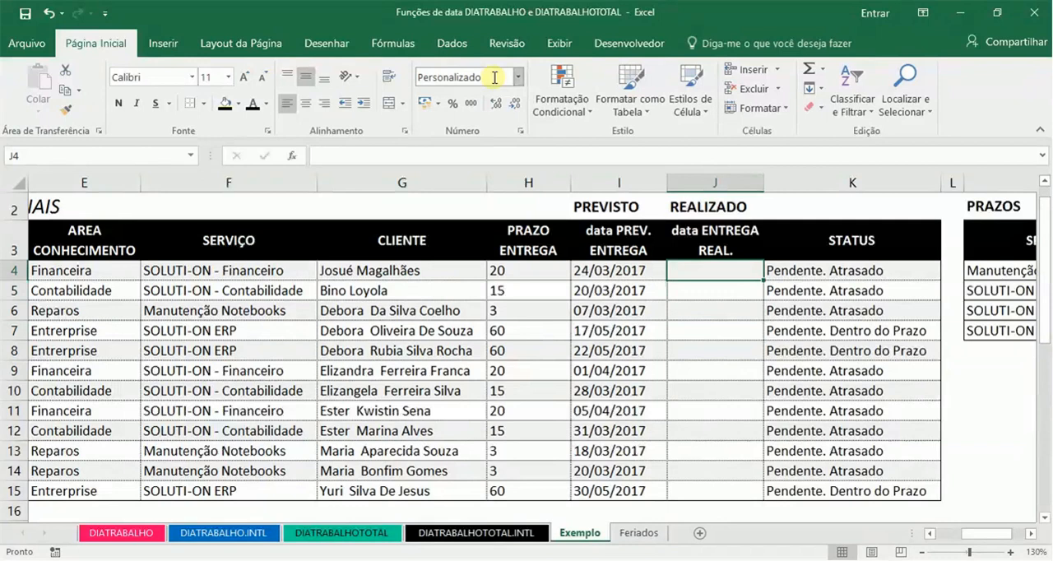
Step: Try 12/1 as the actual delivery date in J4, and replace it with 12/abr
{"action": "type", "text": "12/1"}
{"action": "key", "text": "Return"}
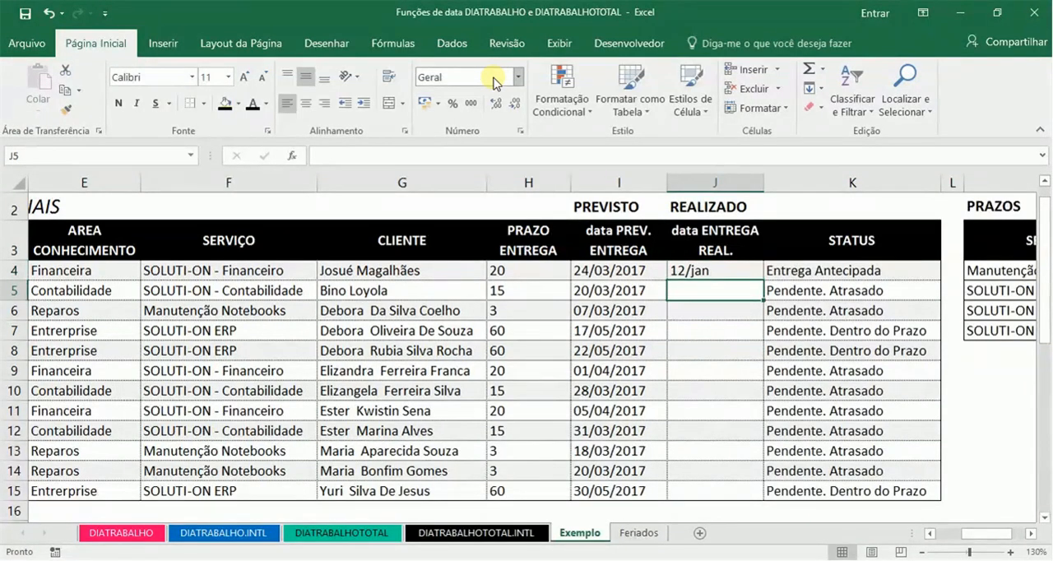
{"action": "key", "text": "Up"}
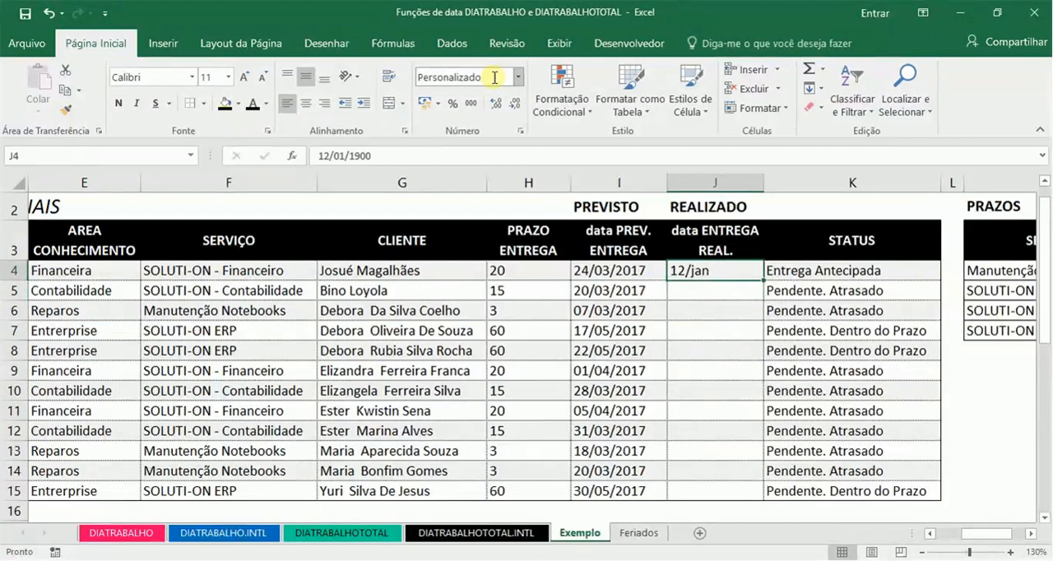
{"action": "type", "text": "12/"}
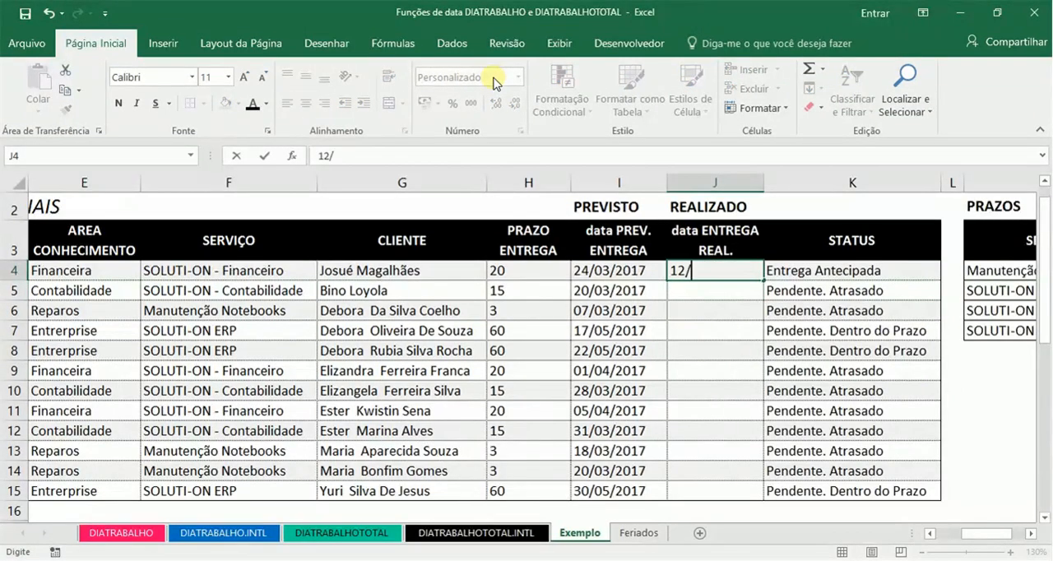
{"action": "type", "text": "abr"}
{"action": "key", "text": "Return"}
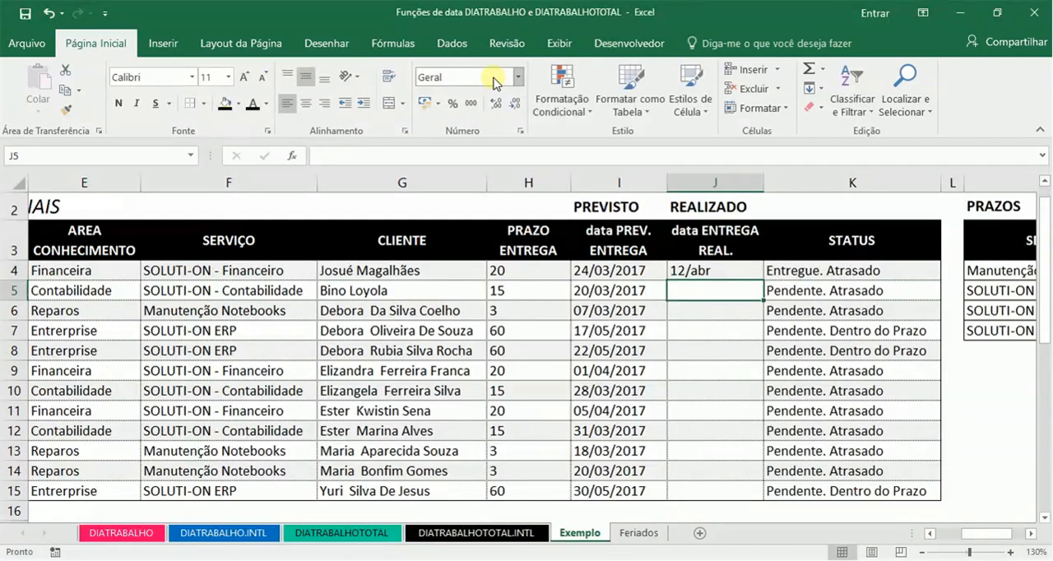
Step: Enter the actual delivery dates 12/3, 12/4, 23/3 and 23/5 in cells J5 to J8
{"action": "type", "text": "12/3"}
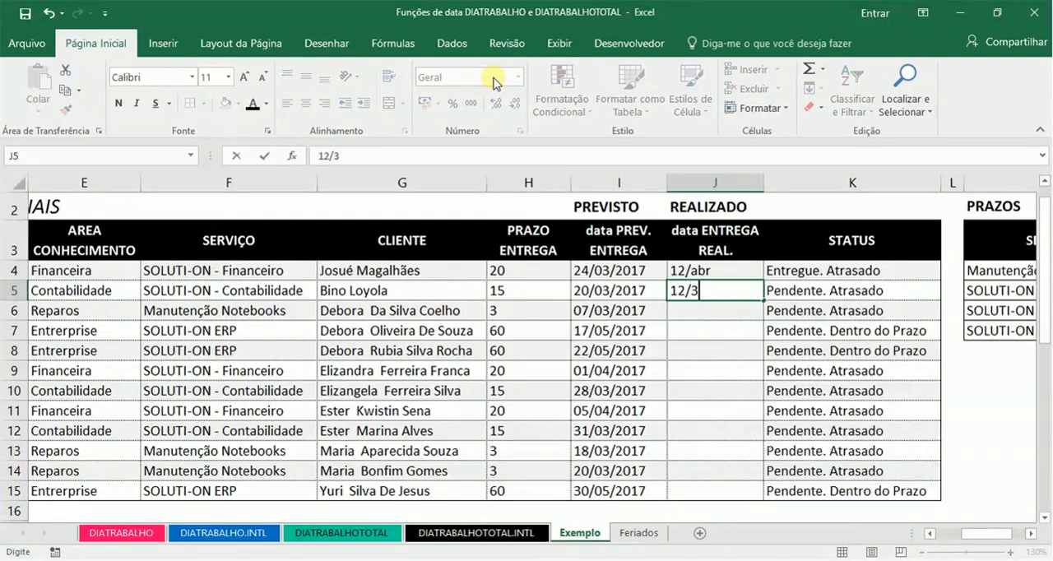
{"action": "key", "text": "Return"}
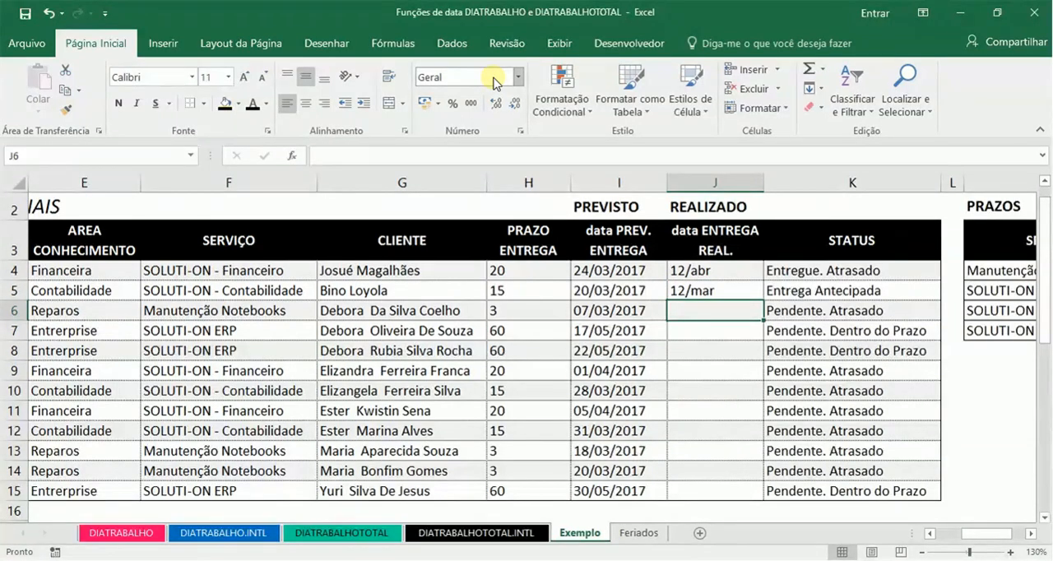
{"action": "type", "text": "12/4"}
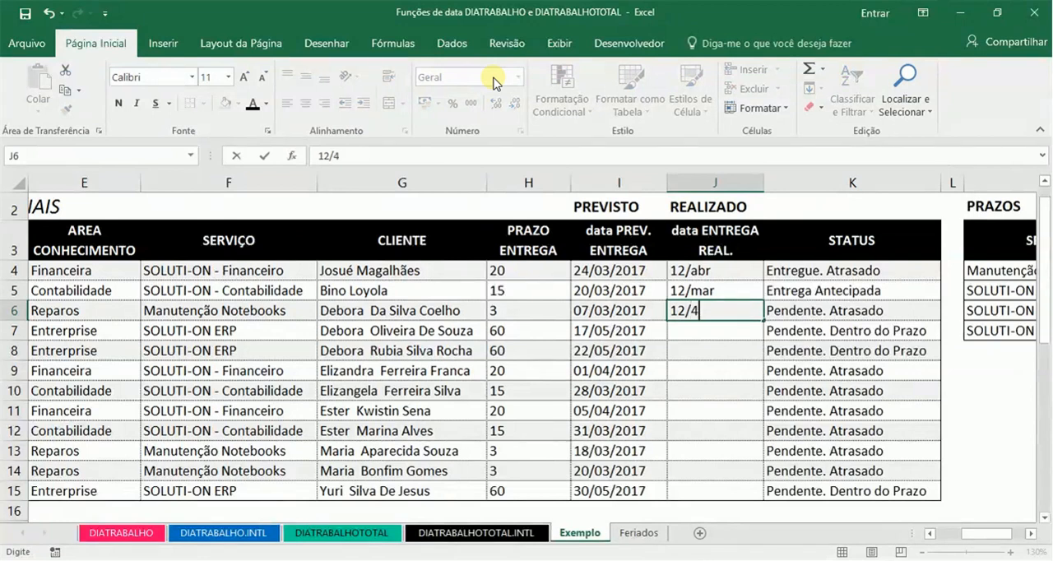
{"action": "key", "text": "Return"}
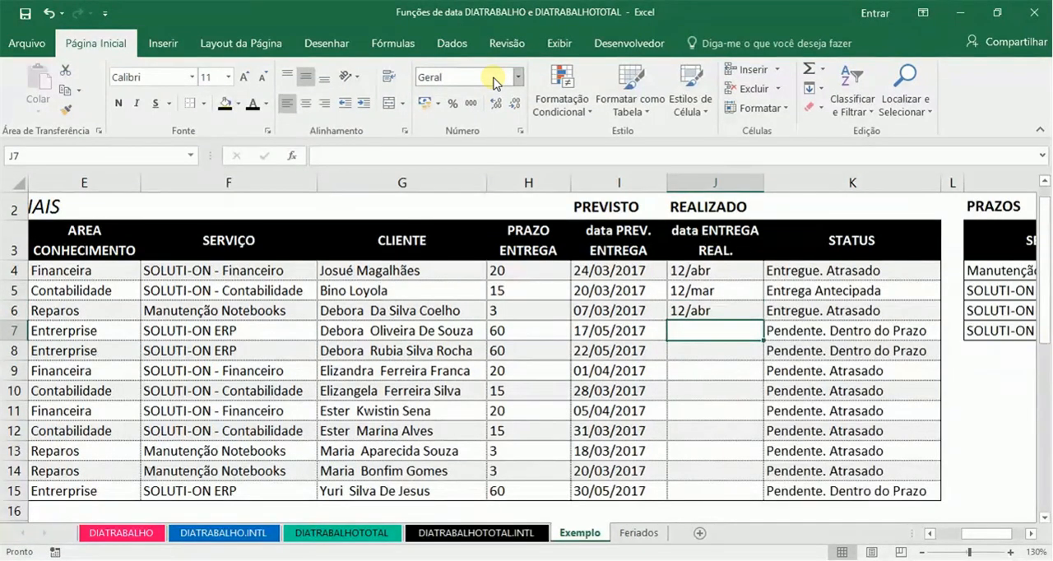
{"action": "type", "text": "23/3"}
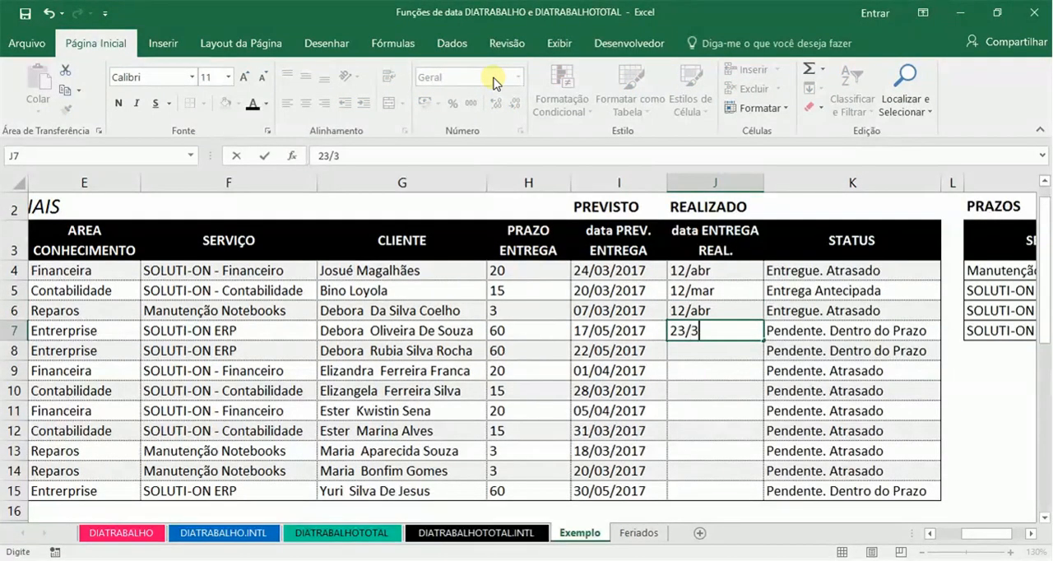
{"action": "key", "text": "Return"}
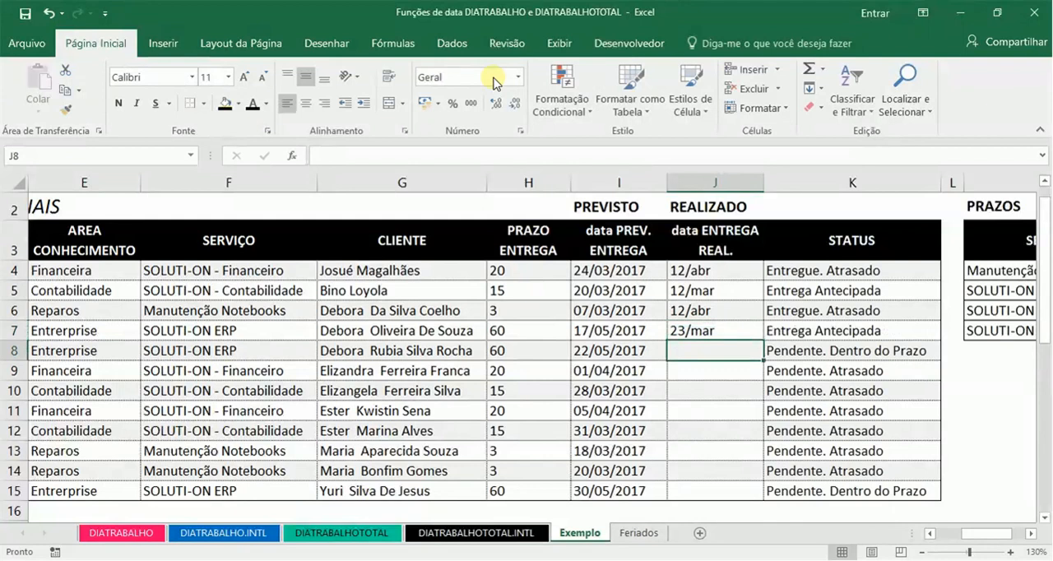
{"action": "type", "text": "23/"}
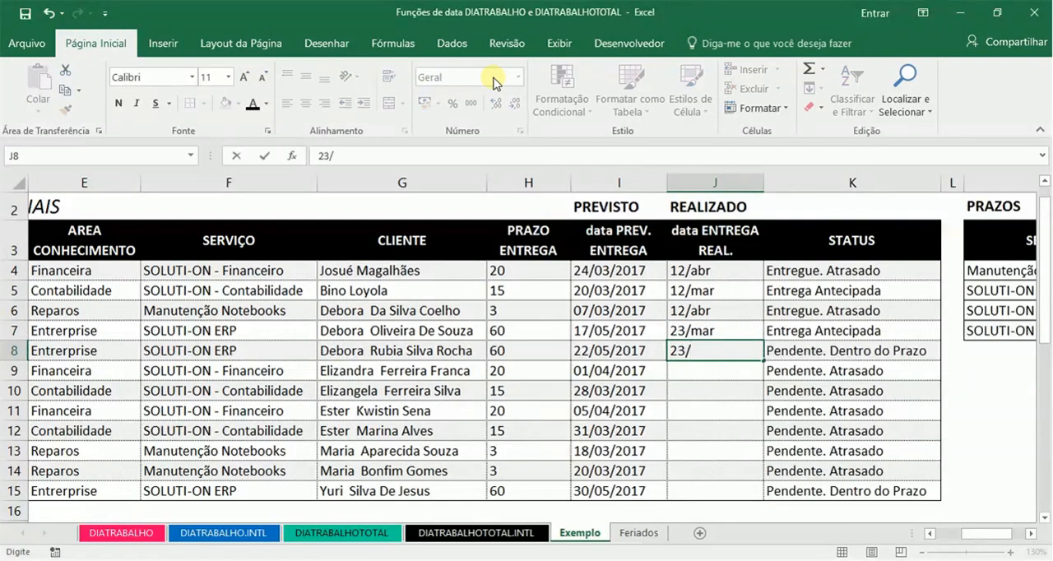
{"action": "type", "text": "5"}
{"action": "key", "text": "Return"}
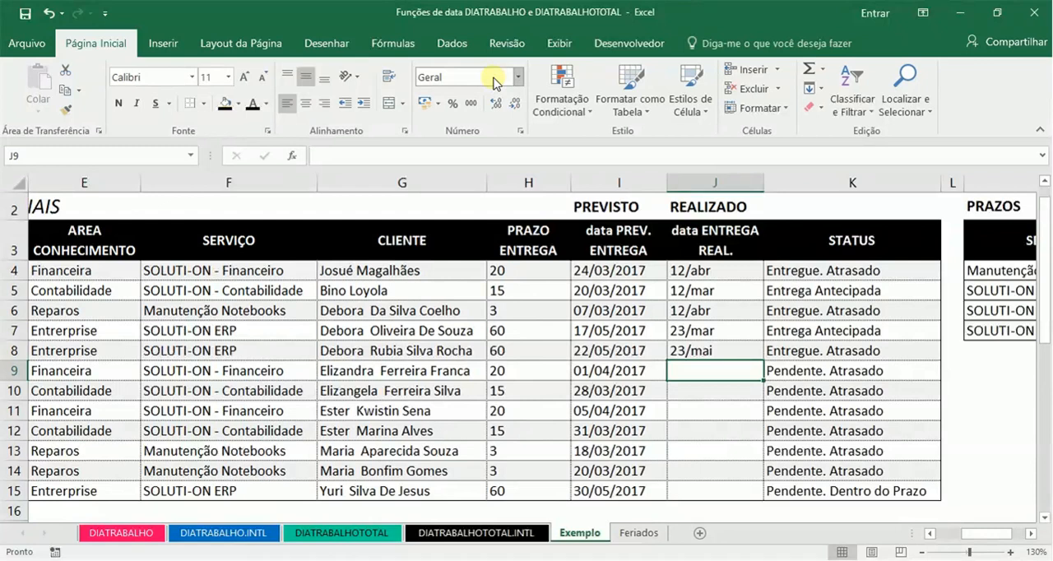
Step: Fill the actual delivery dates of J6:J8 down the column to J15
{"action": "key", "text": "Down"}
{"action": "key", "text": "Up"}
{"action": "key", "text": "Up"}
{"action": "key", "text": "Up"}
{"action": "key", "text": "Up"}
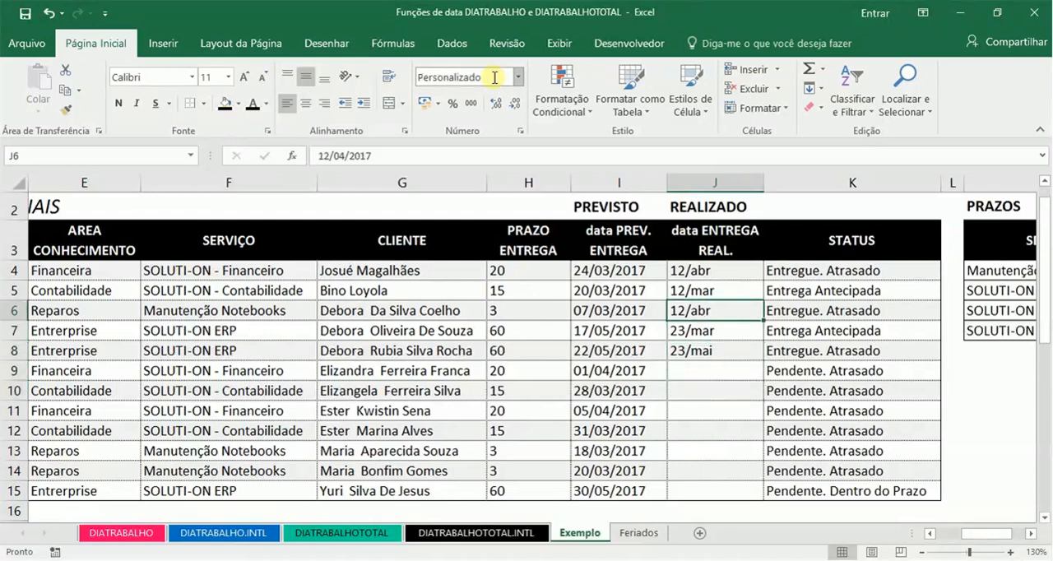
{"action": "key", "text": "shift+Down"}
{"action": "key", "text": "shift+Down"}
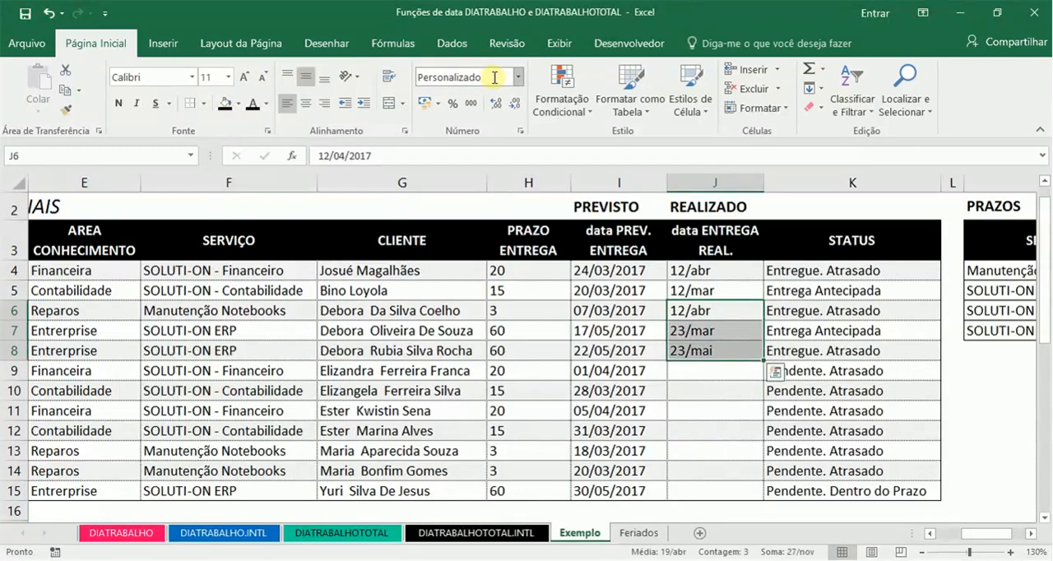
{"action": "double_click", "coordinate": [762, 358]}
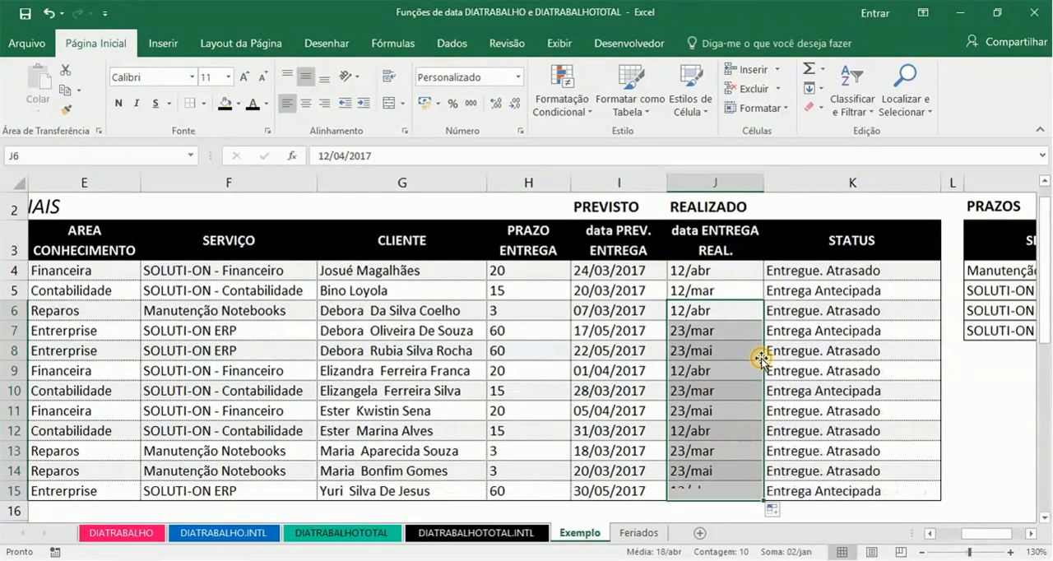
Step: Compare the planned dates, actual delivery dates and STATUS cells in rows 10 to 14
{"action": "left_click", "coordinate": [728, 399]}
{"action": "key", "text": "Down"}
{"action": "key", "text": "Down"}
{"action": "key", "text": "Down"}
{"action": "key", "text": "Down"}
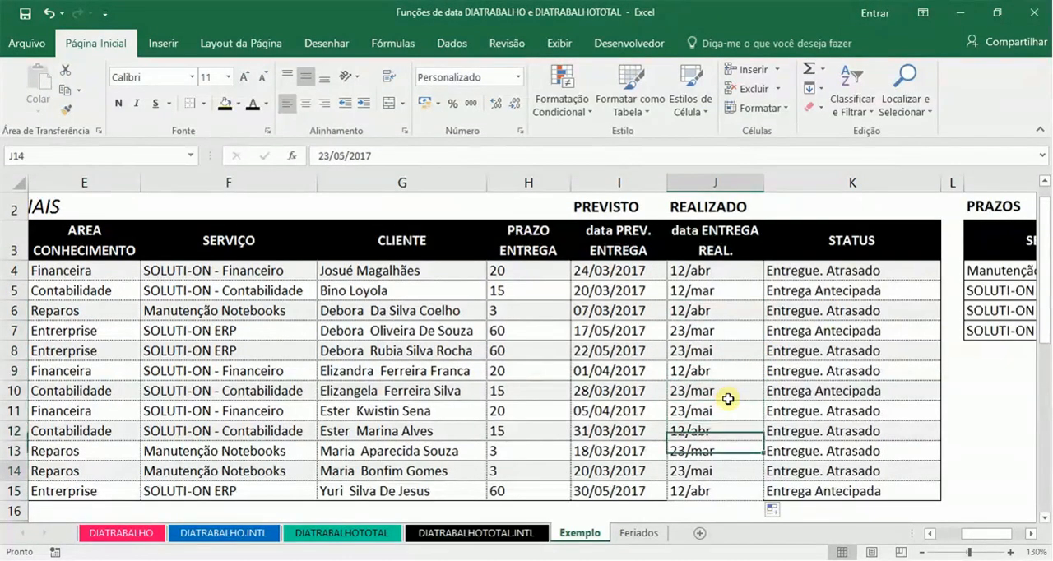
{"action": "key", "text": "Up"}
{"action": "key", "text": "Up"}
{"action": "key", "text": "Left"}
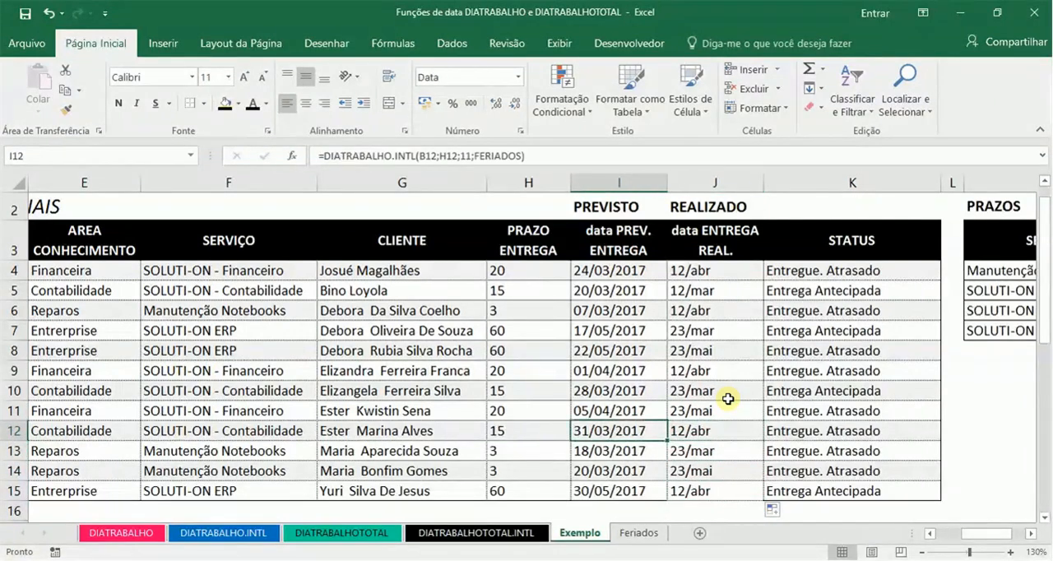
{"action": "key", "text": "Left"}
{"action": "key", "text": "Up"}
{"action": "key", "text": "Up"}
{"action": "key", "text": "Right"}
{"action": "key", "text": "Right"}
{"action": "key", "text": "Right"}
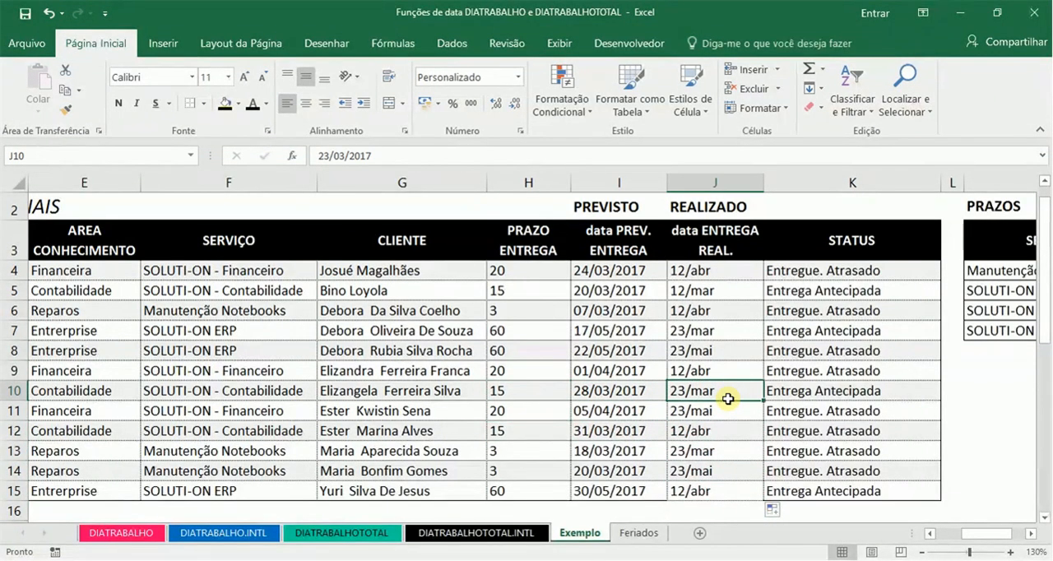
{"action": "key", "text": "Down"}
{"action": "key", "text": "Down"}
{"action": "key", "text": "Down"}
{"action": "key", "text": "Down"}
{"action": "key", "text": "Down"}
{"action": "key", "text": "Down"}
{"action": "key", "text": "Down"}
{"action": "key", "text": "Down"}
{"action": "key", "text": "Down"}
{"action": "key", "text": "Down"}
{"action": "key", "text": "Down"}
{"action": "key", "text": "Down"}
{"action": "key", "text": "Down"}
{"action": "key", "text": "Down"}
{"action": "key", "text": "Down"}
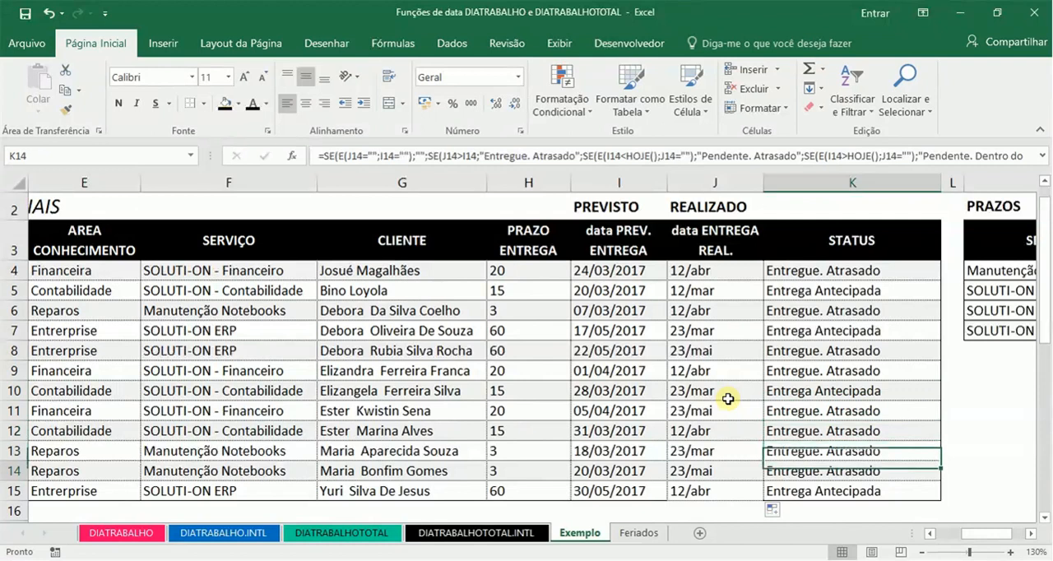
Step: Go to the FOLHA PAGAMENTO table below the orders and look through its DATA FIM column
{"action": "key", "text": "Left"}
{"action": "key", "text": "Left"}
{"action": "key", "text": "Left"}
{"action": "key", "text": "Left"}
{"action": "key", "text": "Left"}
{"action": "key", "text": "Left"}
{"action": "key", "text": "Left"}
{"action": "key", "text": "Left"}
{"action": "key", "text": "Left"}
{"action": "key", "text": "Left"}
{"action": "key", "text": "Up"}
{"action": "key", "text": "Up"}
{"action": "key", "text": "Right"}
{"action": "key", "text": "Up"}
{"action": "key", "text": "Up"}
{"action": "key", "text": "Right"}
{"action": "key", "text": "Up"}
{"action": "key", "text": "Down"}
{"action": "key", "text": "Down"}
{"action": "key", "text": "Down"}
{"action": "key", "text": "Down"}
{"action": "key", "text": "Down"}
{"action": "key", "text": "Down"}
{"action": "key", "text": "Down"}
{"action": "key", "text": "Down"}
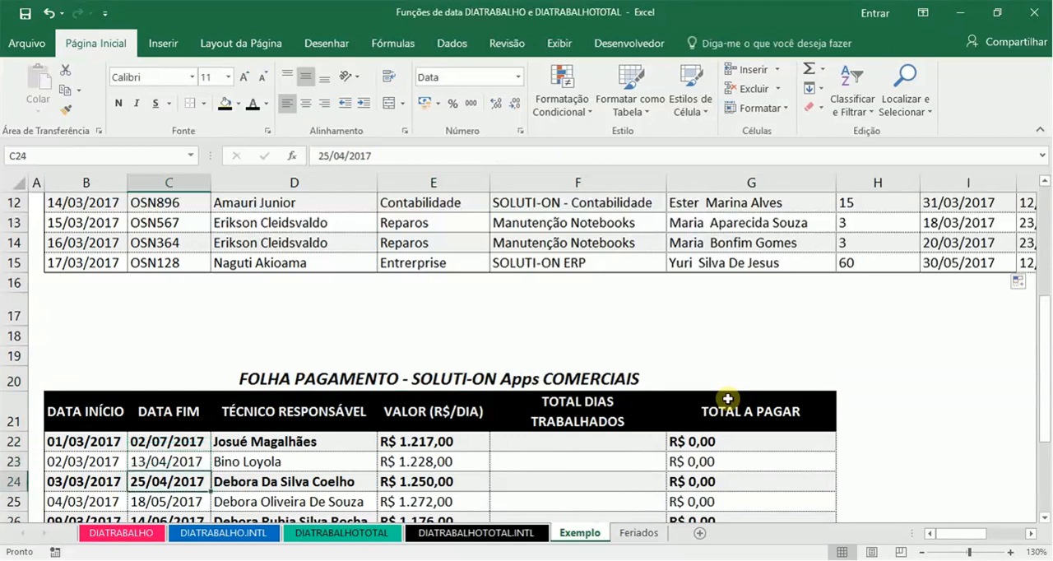
{"action": "key", "text": "Down"}
{"action": "key", "text": "Down"}
{"action": "key", "text": "Down"}
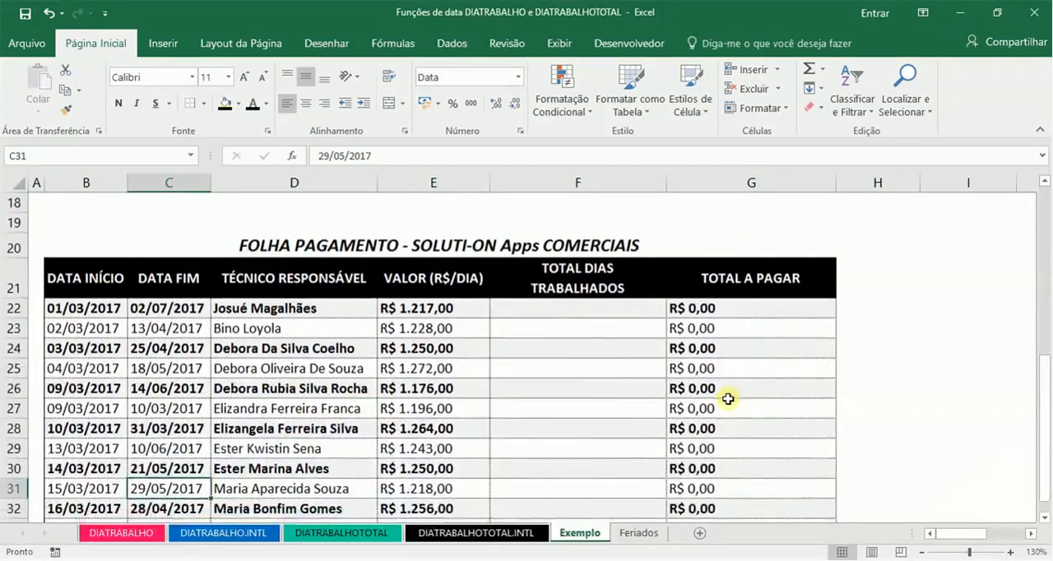
{"action": "key", "text": "Up"}
{"action": "key", "text": "Up"}
{"action": "key", "text": "Up"}
{"action": "key", "text": "Up"}
{"action": "key", "text": "Up"}
{"action": "key", "text": "Up"}
{"action": "key", "text": "Up"}
{"action": "key", "text": "Up"}
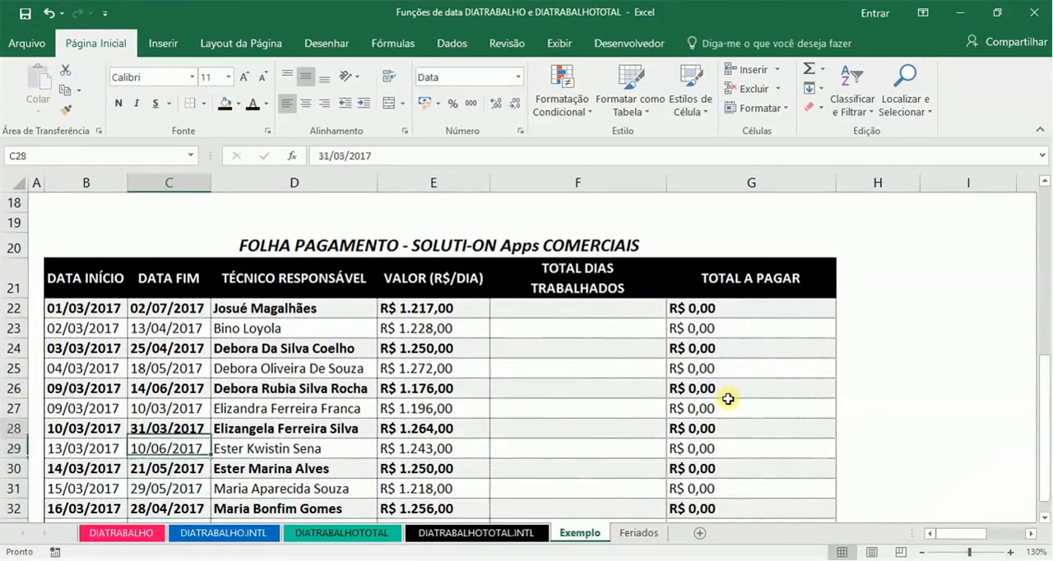
Step: Review the payroll table's start date, end date, responsible technician and daily value columns
{"action": "key", "text": "Up"}
{"action": "key", "text": "Up"}
{"action": "key", "text": "Right"}
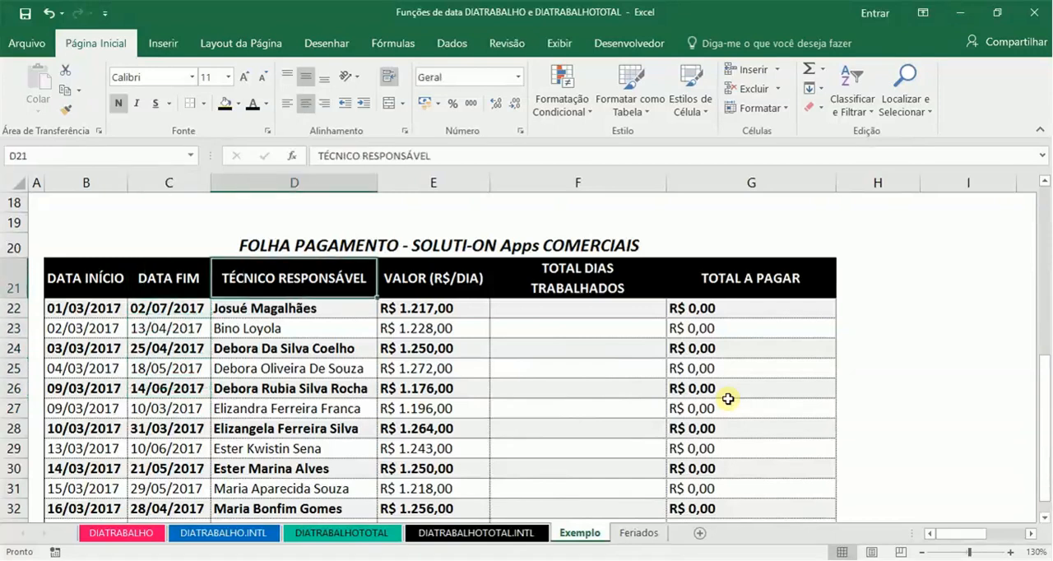
{"action": "key", "text": "Left"}
{"action": "key", "text": "Left"}
{"action": "key", "text": "Down"}
{"action": "key", "text": "Right"}
{"action": "key", "text": "Down"}
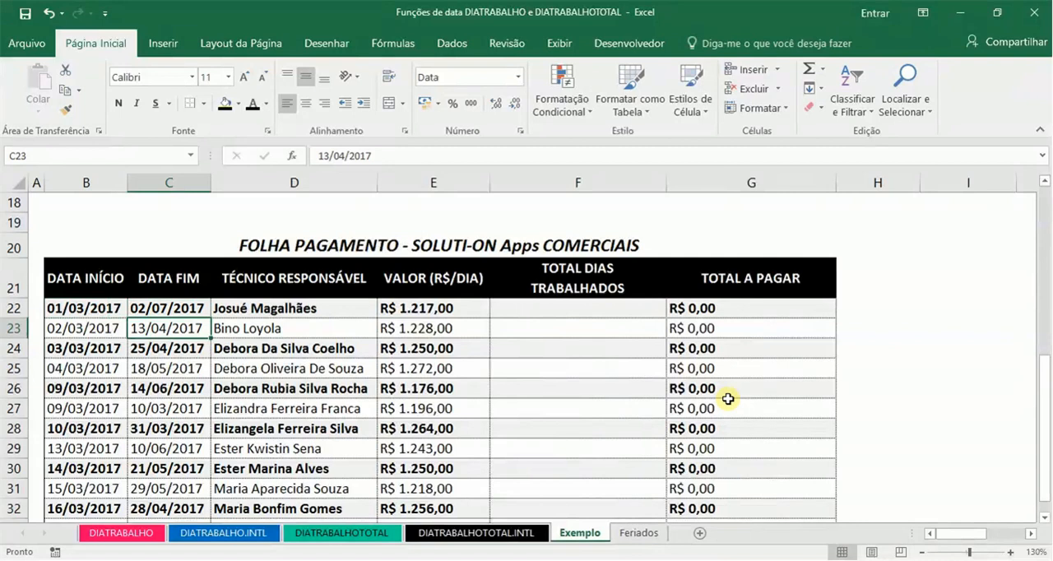
{"action": "key", "text": "Up"}
{"action": "key", "text": "Right"}
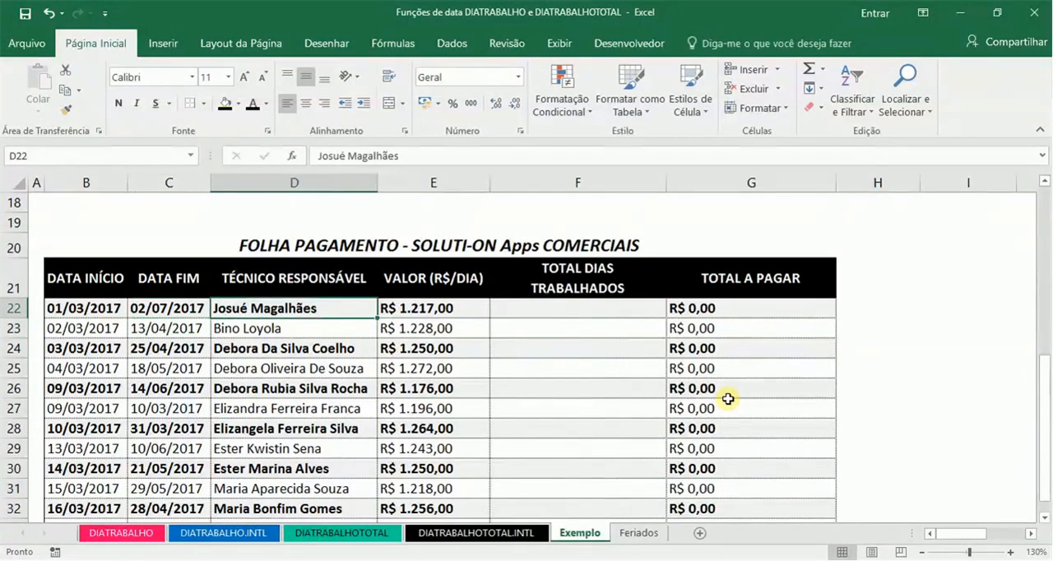
{"action": "key", "text": "Up"}
{"action": "key", "text": "Down"}
{"action": "key", "text": "Right"}
{"action": "key", "text": "Up"}
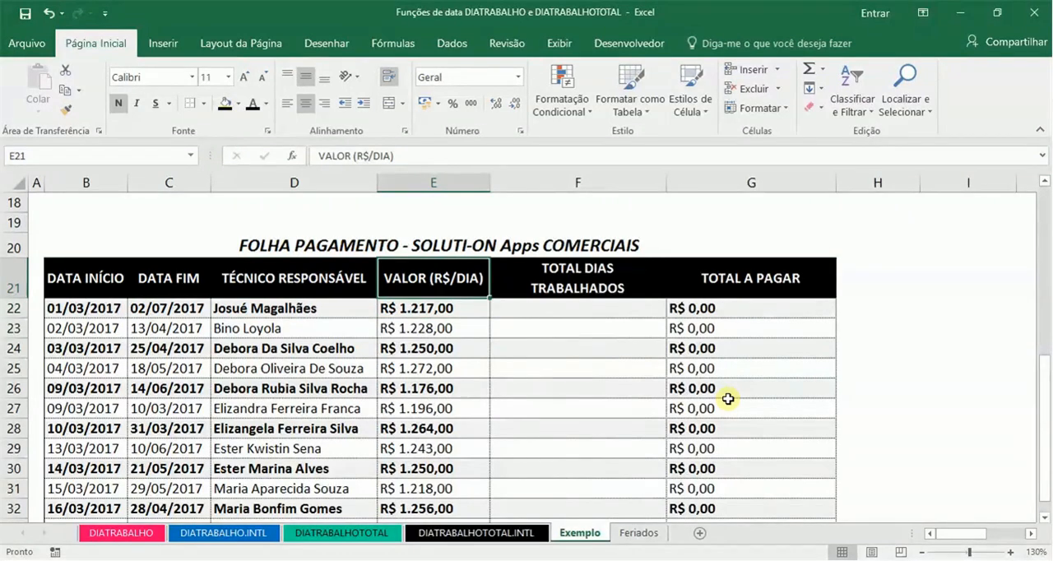
Step: Examine the empty worked-days cell F22, the total-to-pay formula in G22 and the daily value in E22
{"action": "key", "text": "Down"}
{"action": "key", "text": "Right"}
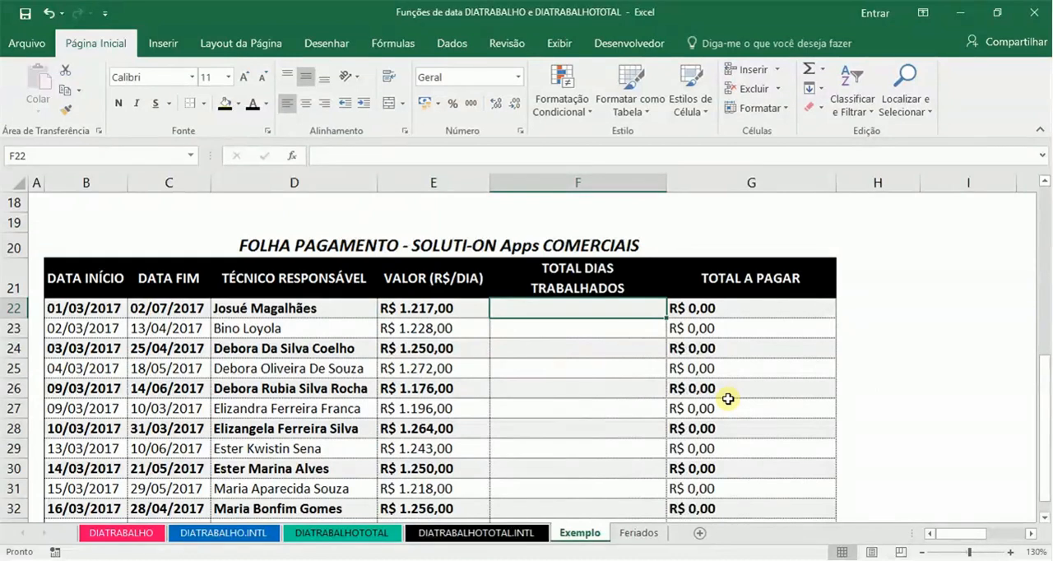
{"action": "key", "text": "Right"}
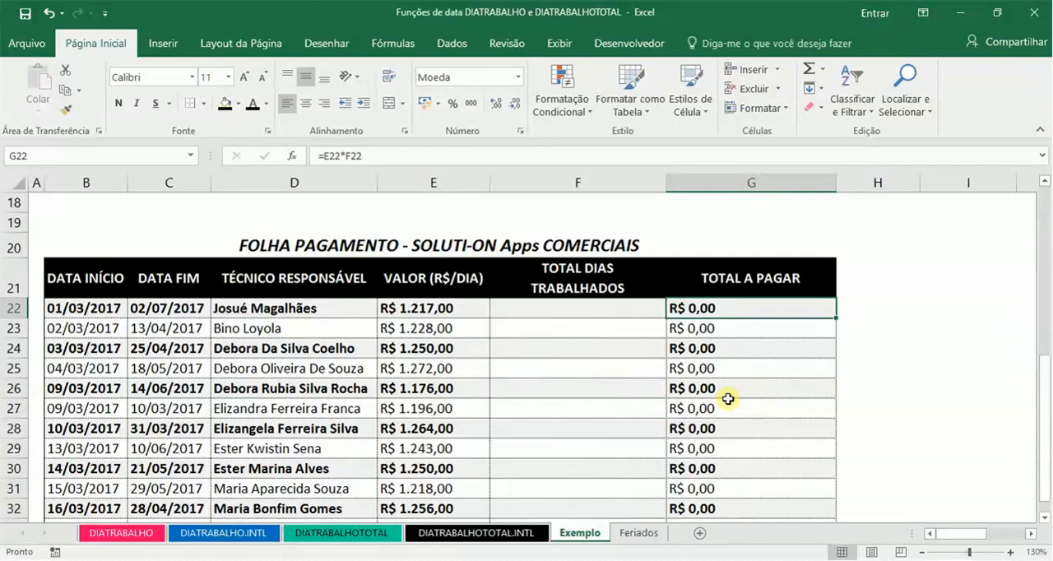
{"action": "key", "text": "Left"}
{"action": "key", "text": "Left"}
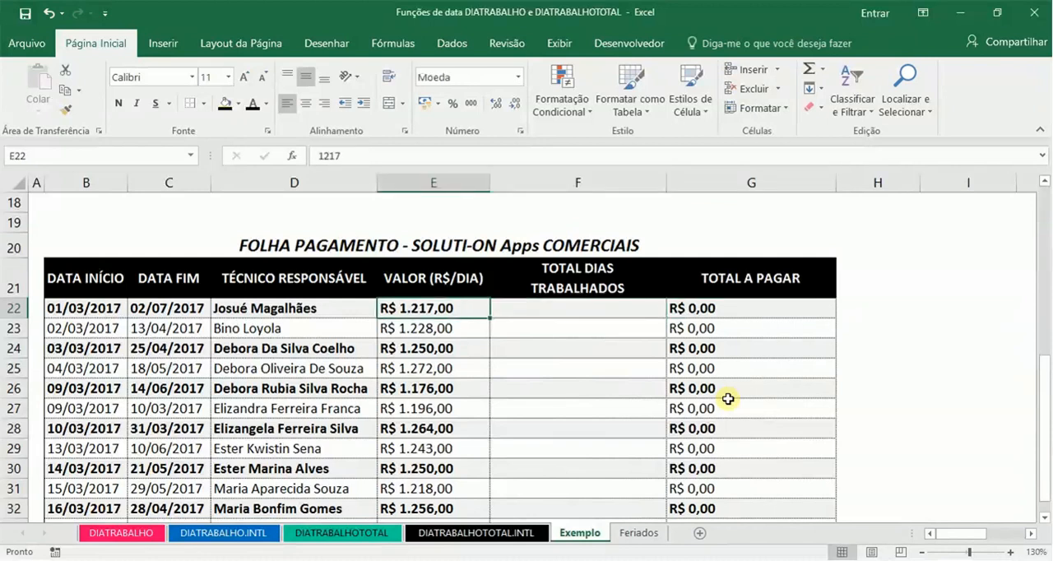
Step: Start the worked-days formula in F22 with the DIATRABALHOTOTAL.INTL function
{"action": "key", "text": "Right"}
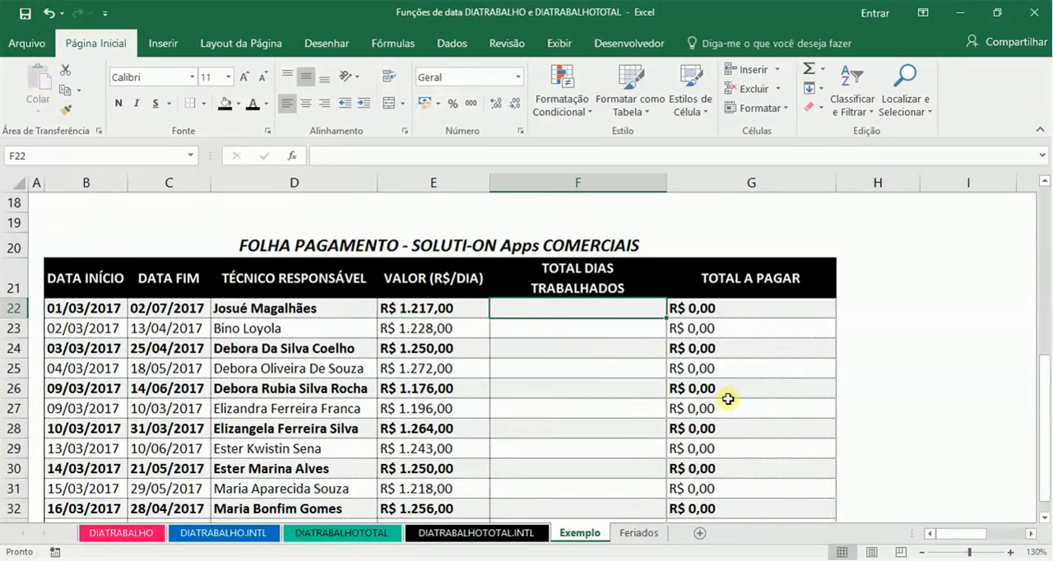
{"action": "type", "text": "="}
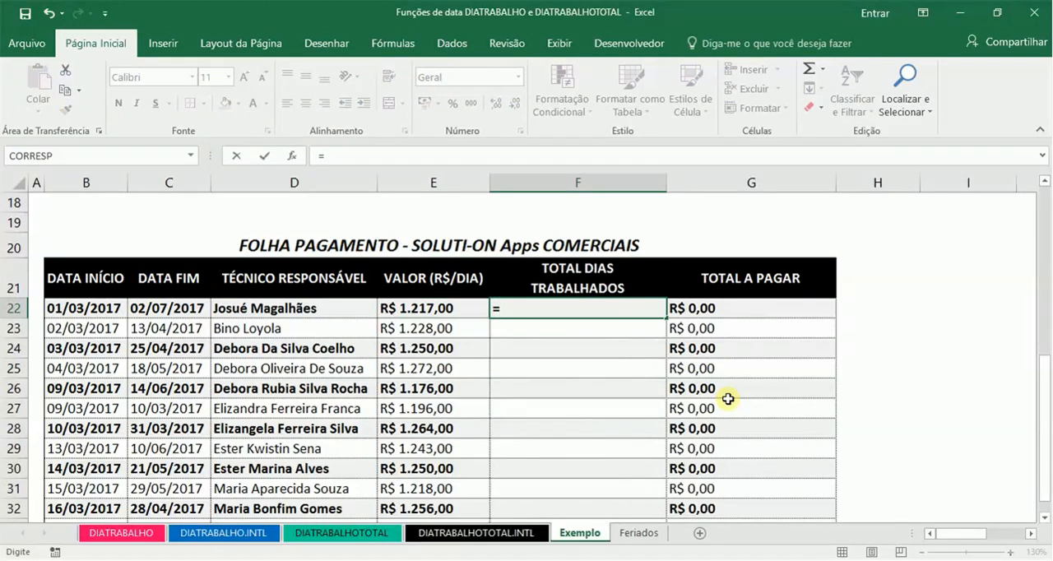
{"action": "type", "text": "DIATRABALHO"}
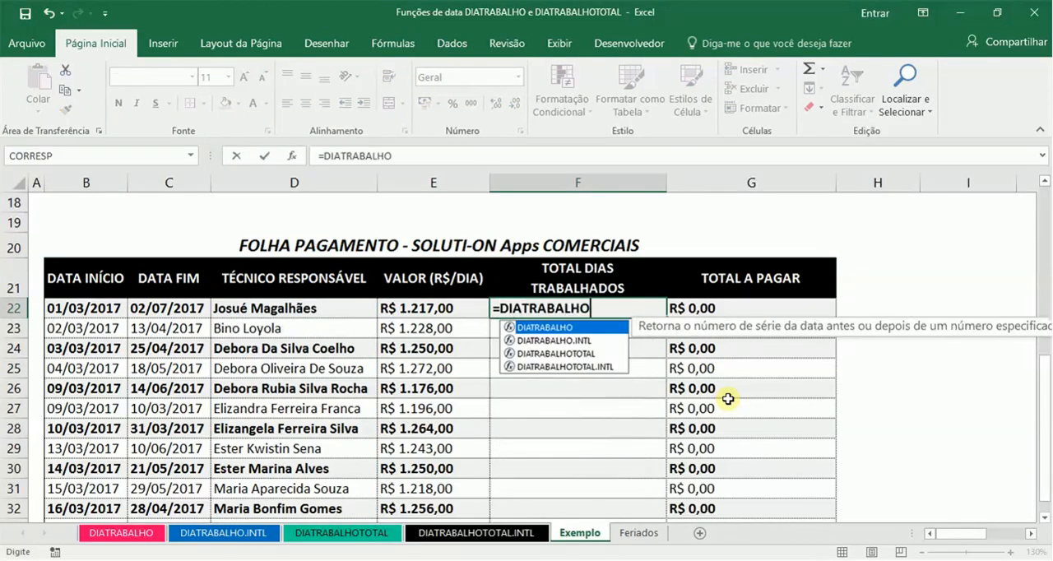
{"action": "type", "text": "TOT"}
{"action": "key", "text": "Tab"}
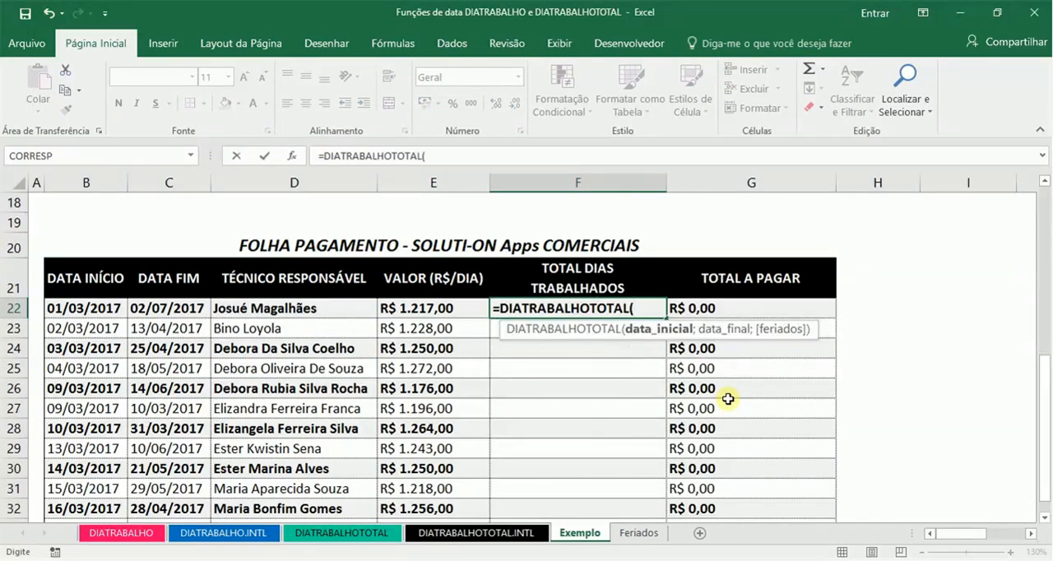
{"action": "key", "text": "BackSpace"}
{"action": "type", "text": ".I"}
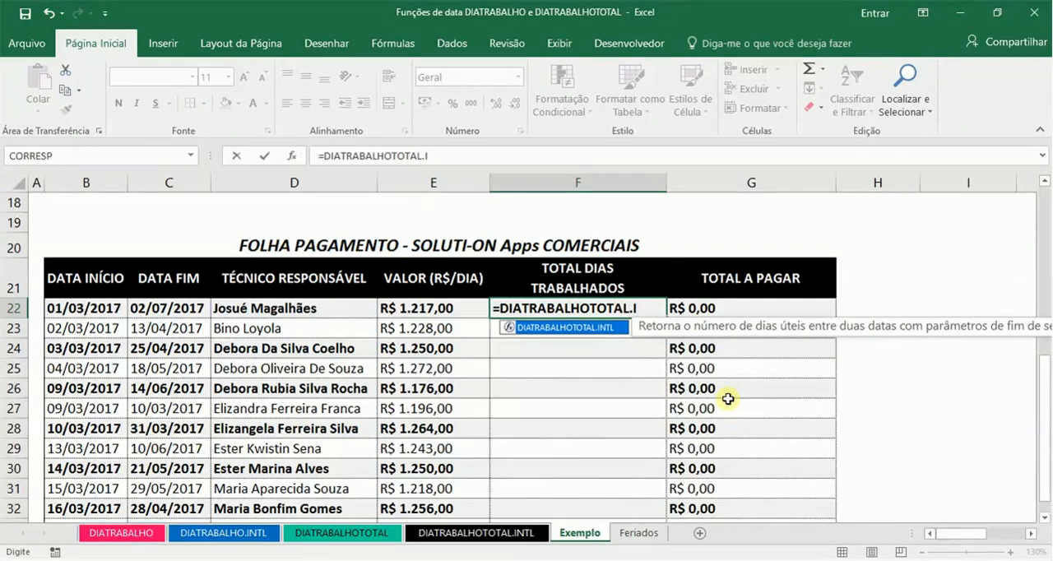
{"action": "key", "text": "Tab"}
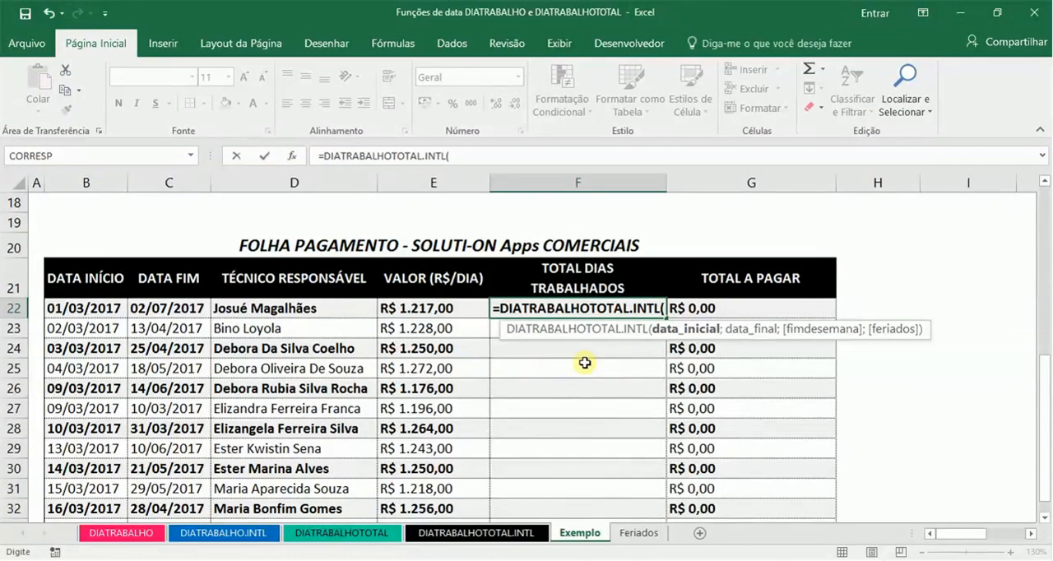
Step: Reference start date B22 and end date C22 as the first two arguments of the F22 formula
{"action": "left_click", "coordinate": [108, 308]}
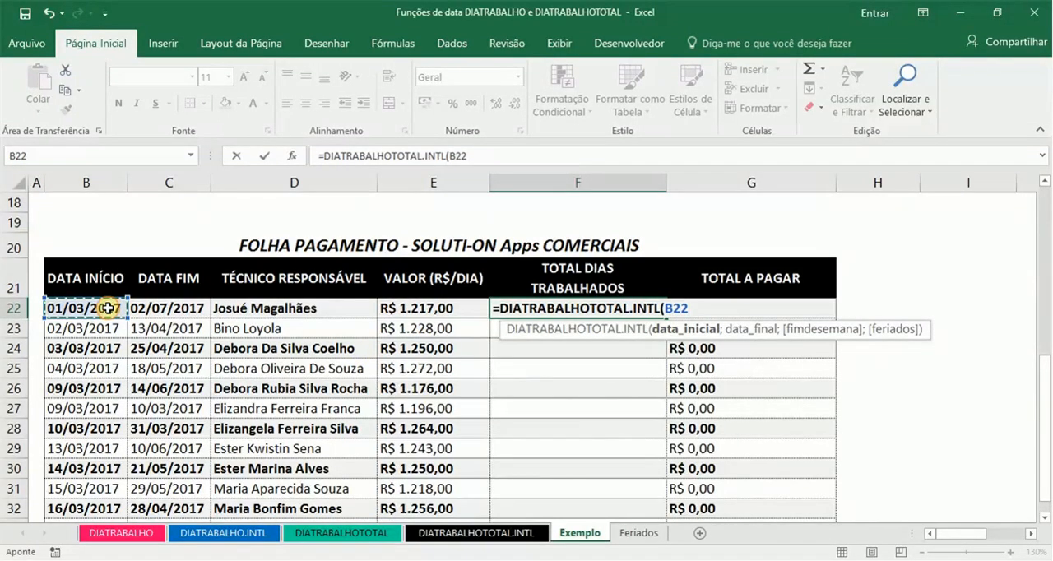
{"action": "type", "text": ";"}
{"action": "left_click", "coordinate": [153, 308]}
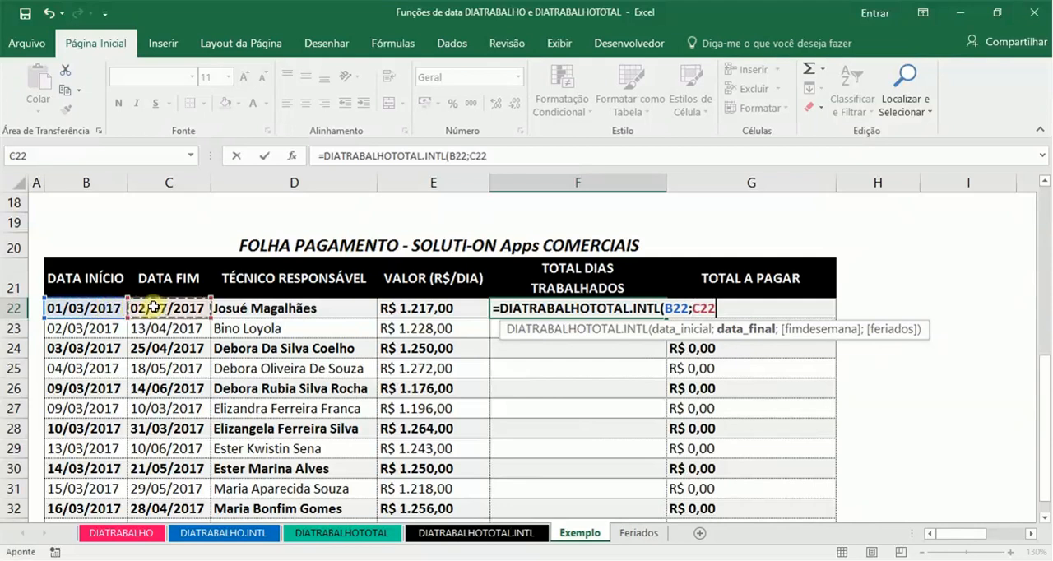
{"action": "type", "text": ";"}
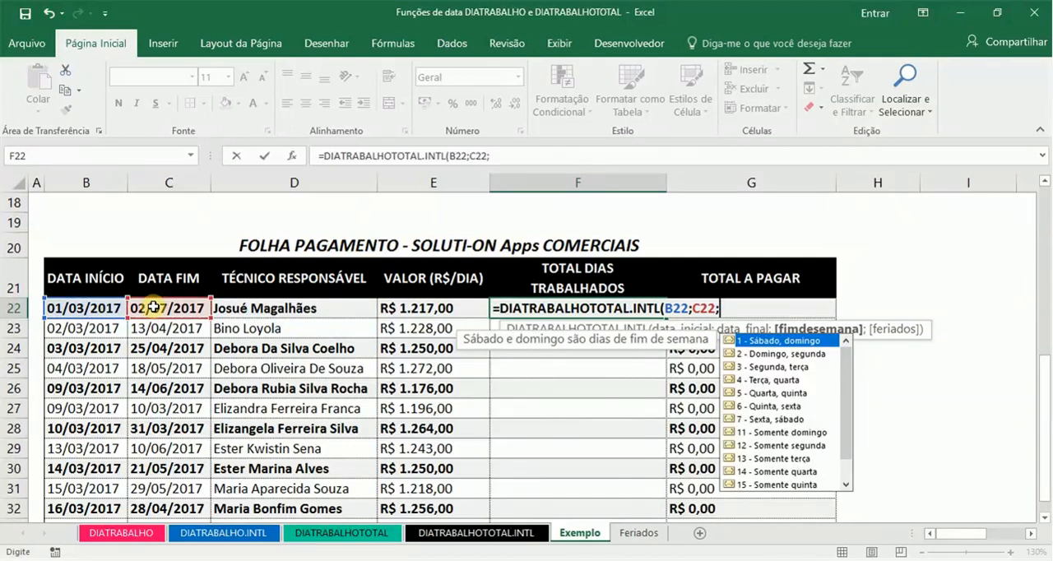
{"action": "type", "text": "1;"}
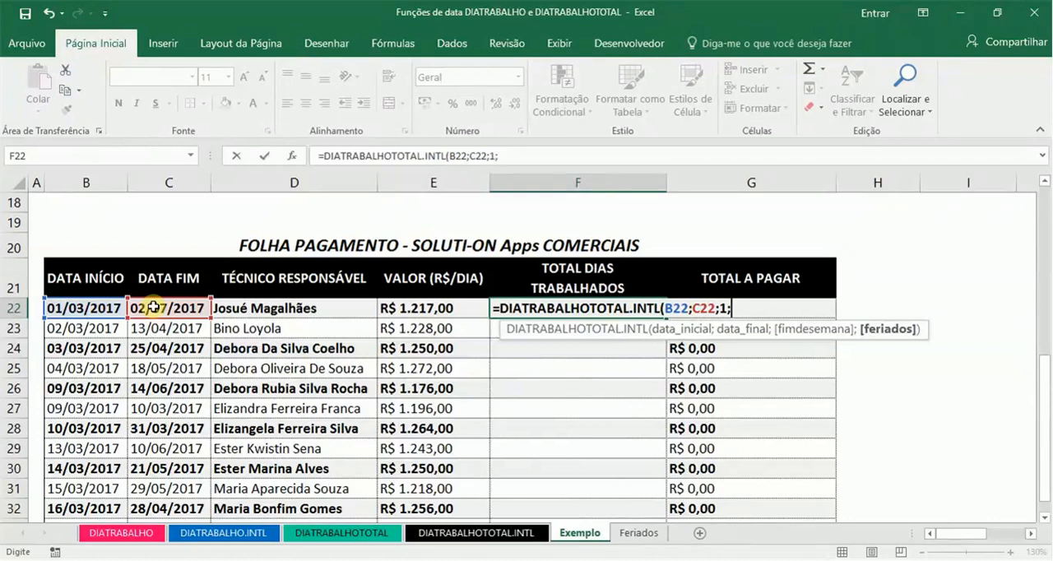
Step: Complete the F22 formula with weekend code 1 (Sábado, domingo) and the FERIADOS named range
{"action": "type", "text": "FER"}
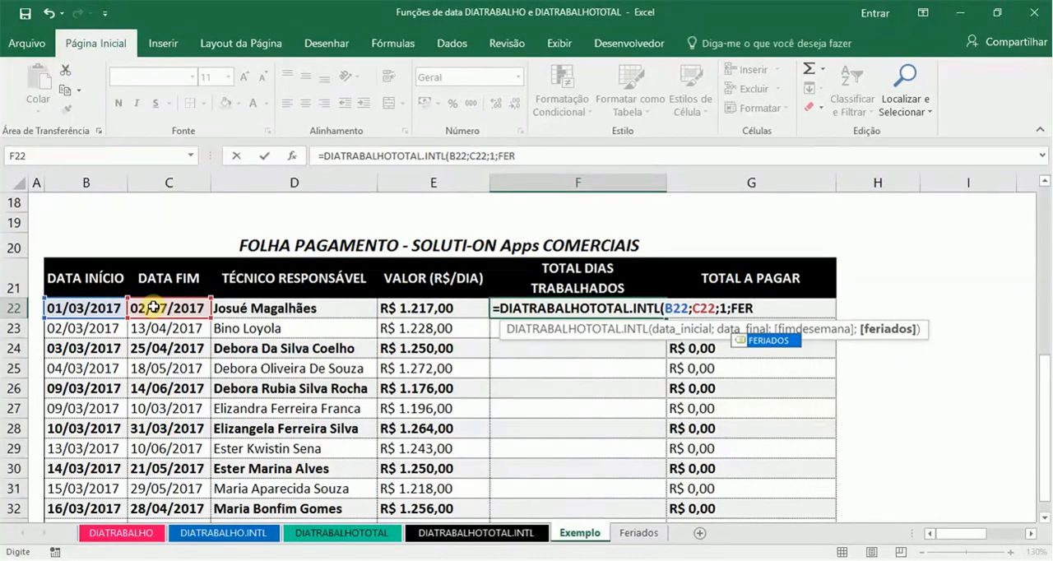
{"action": "key", "text": "Tab"}
{"action": "type", "text": ")"}
{"action": "key", "text": "Return"}
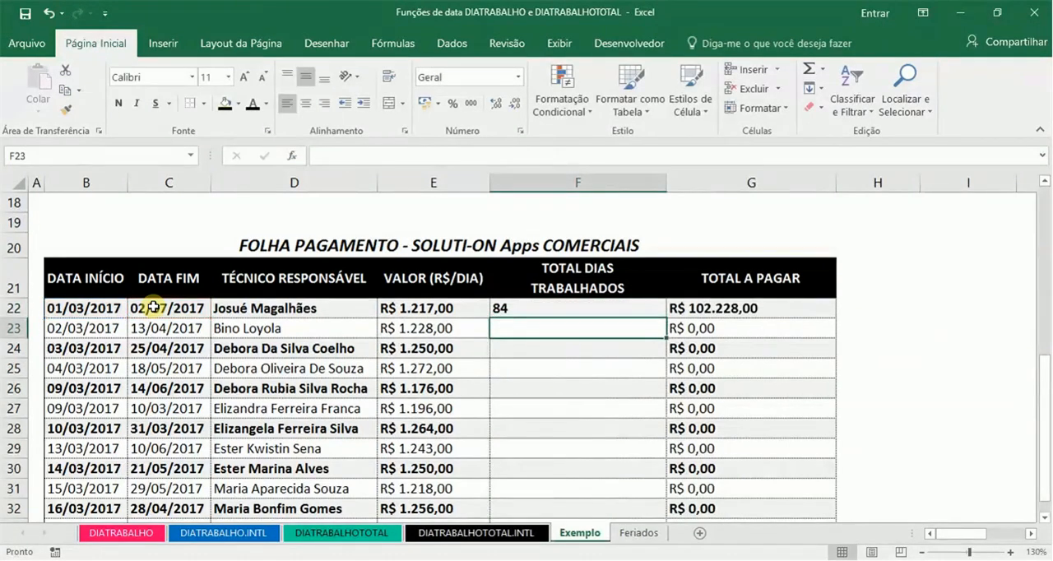
{"action": "key", "text": "Up"}
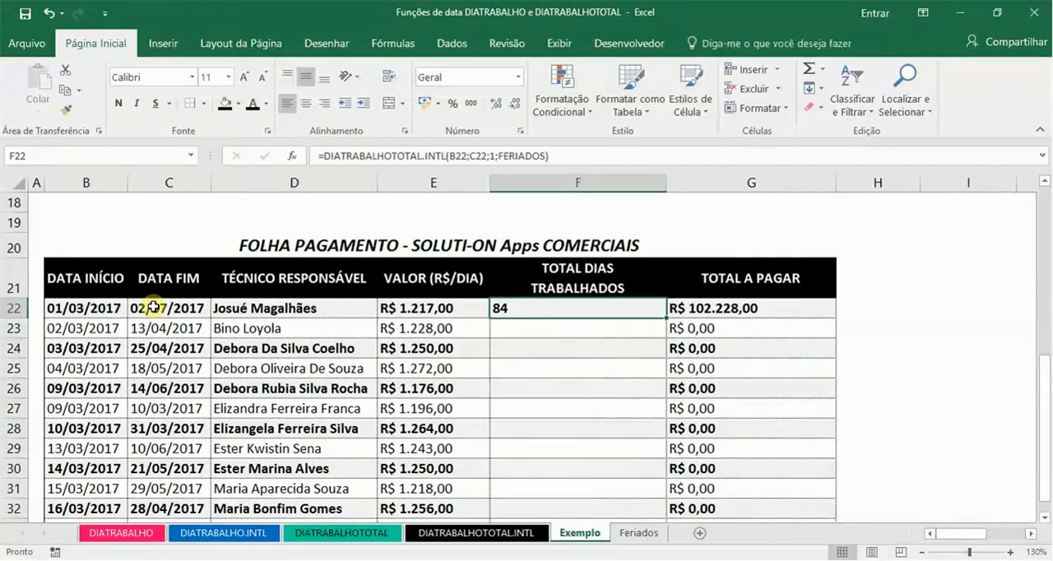
Step: Start a new worked-days formula in F23 with the DIATRABALHOTOTAL.INTL function
{"action": "key", "text": "Down"}
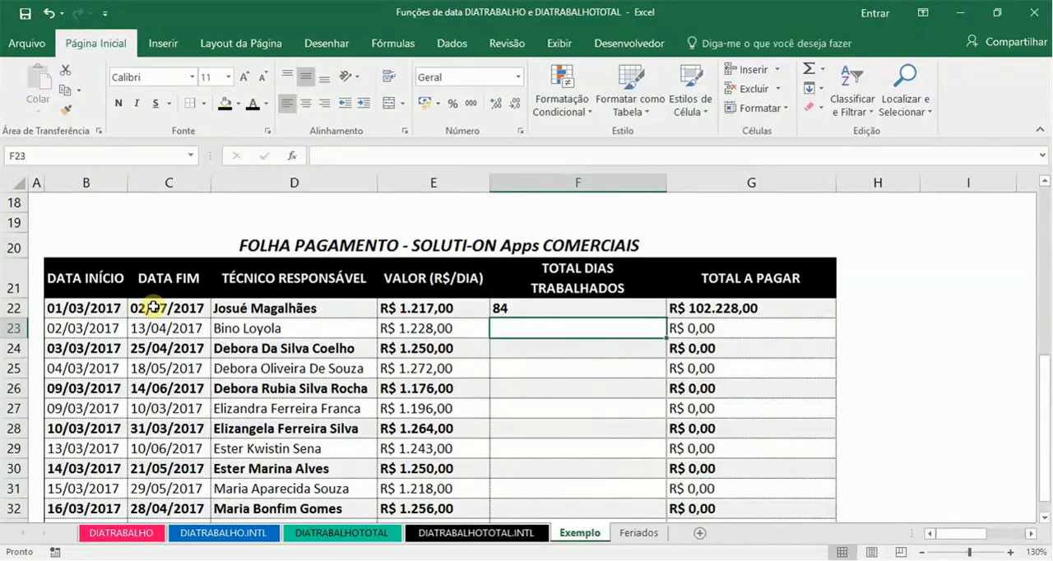
{"action": "type", "text": "=DIA"}
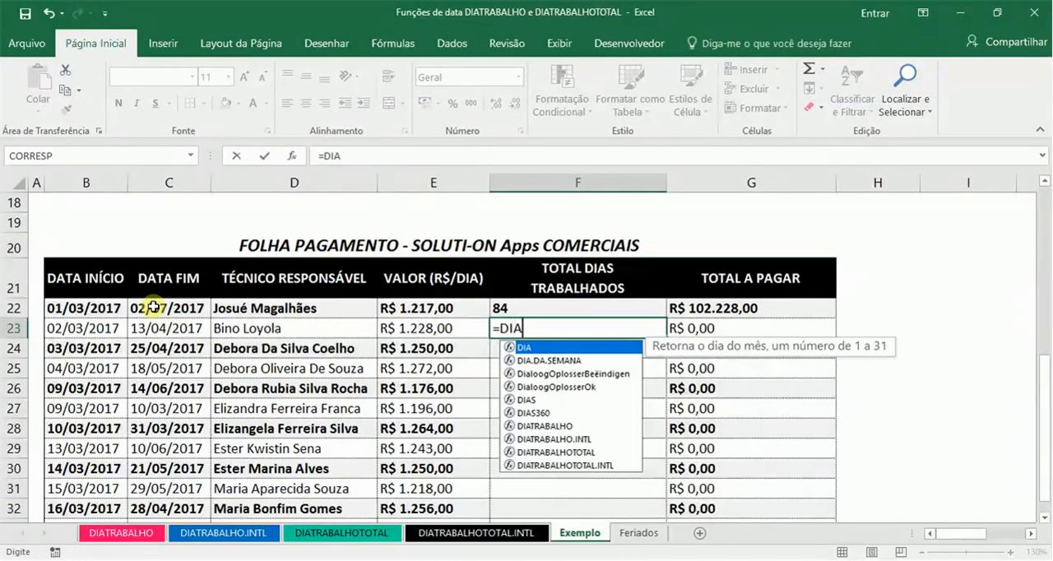
{"action": "type", "text": "TRABA"}
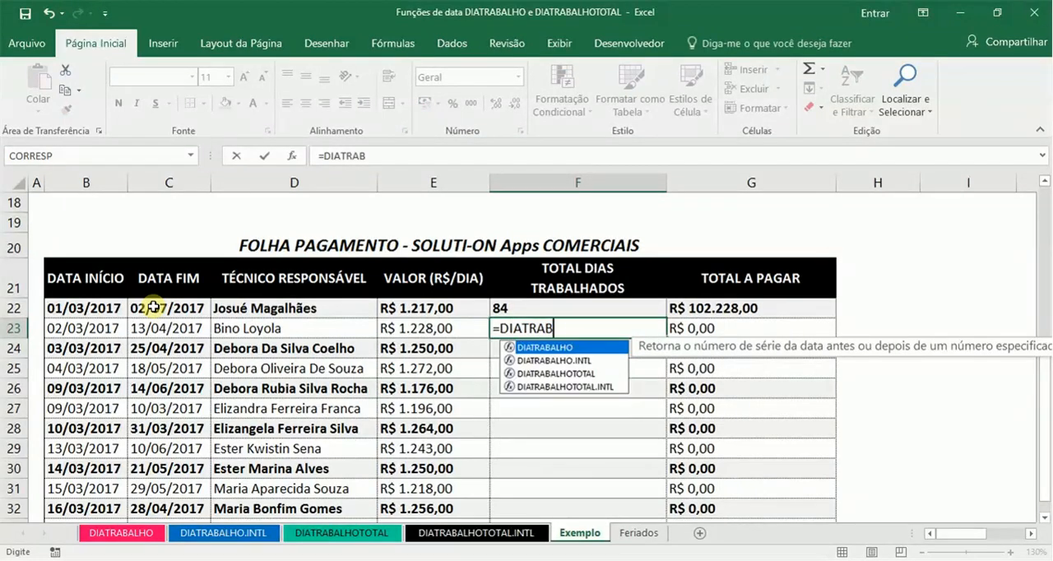
{"action": "key", "text": "Down"}
{"action": "key", "text": "Down"}
{"action": "key", "text": "Down"}
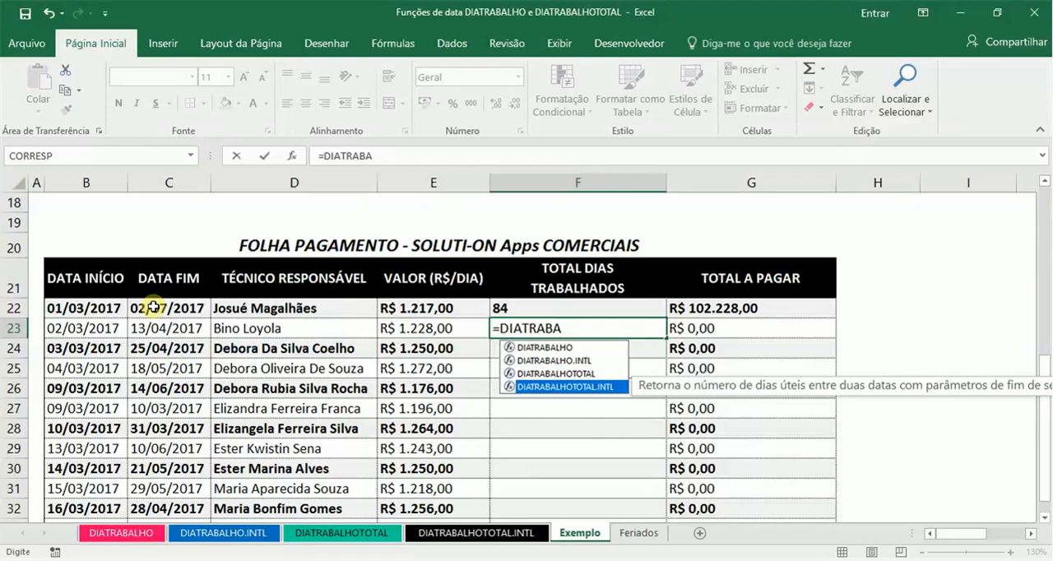
{"action": "key", "text": "Tab"}
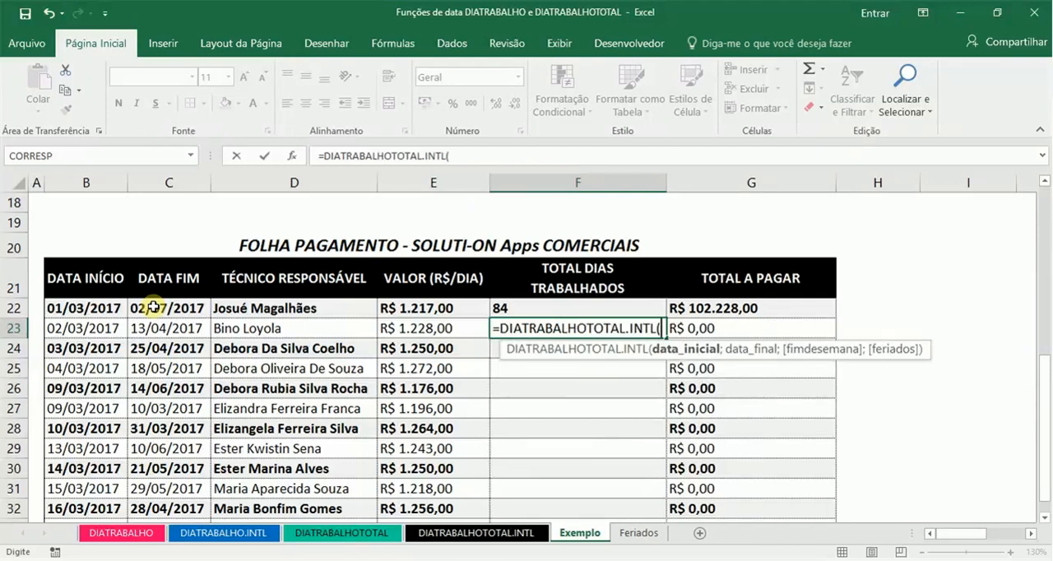
Step: Reference start date B23 and end date C23 as the first two arguments of the F23 formula
{"action": "key", "text": "Left"}
{"action": "key", "text": "Left"}
{"action": "key", "text": "Left"}
{"action": "key", "text": "Left"}
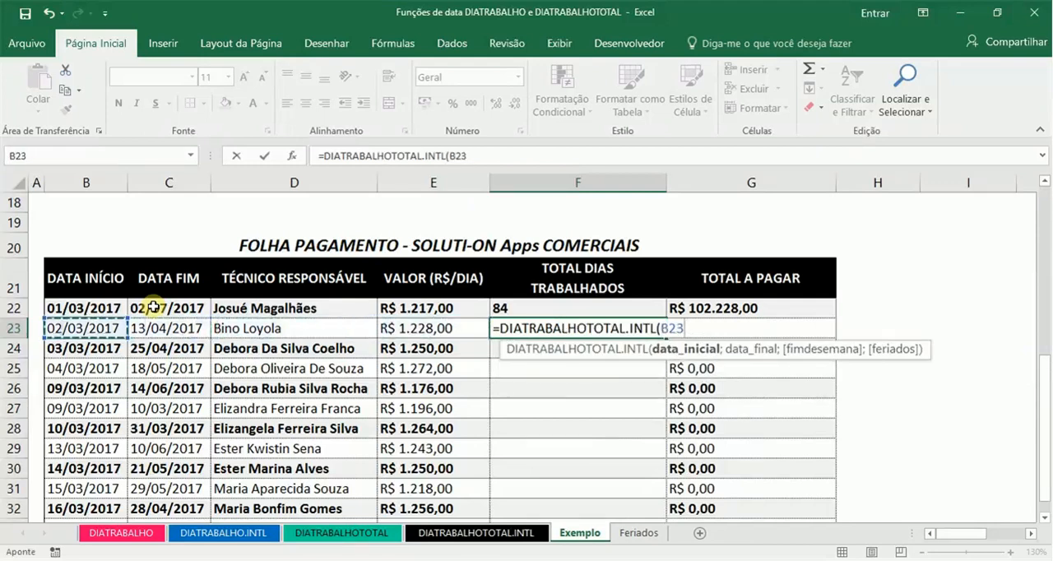
{"action": "type", "text": ";"}
{"action": "key", "text": "Right"}
{"action": "key", "text": "Left"}
{"action": "key", "text": "Left"}
{"action": "key", "text": "Left"}
{"action": "key", "text": "Left"}
{"action": "key", "text": "Left"}
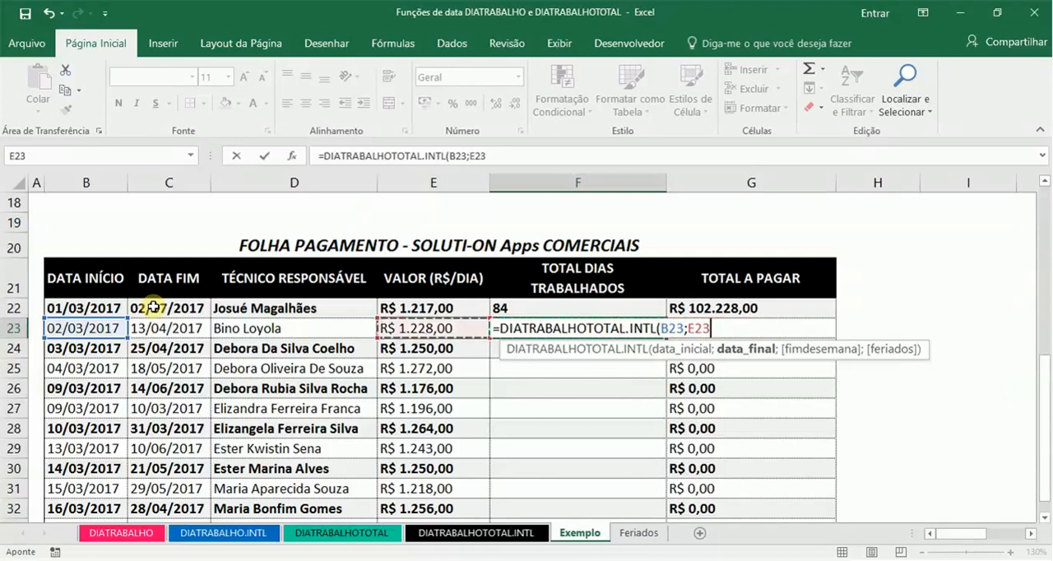
{"action": "key", "text": "Right"}
{"action": "type", "text": ";"}
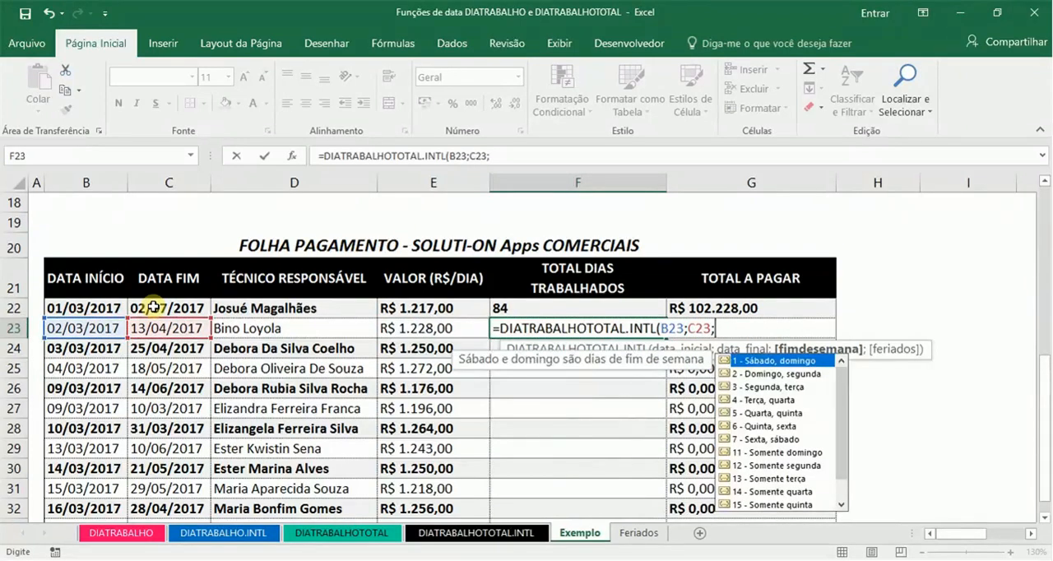
{"action": "type", "text": "11"}
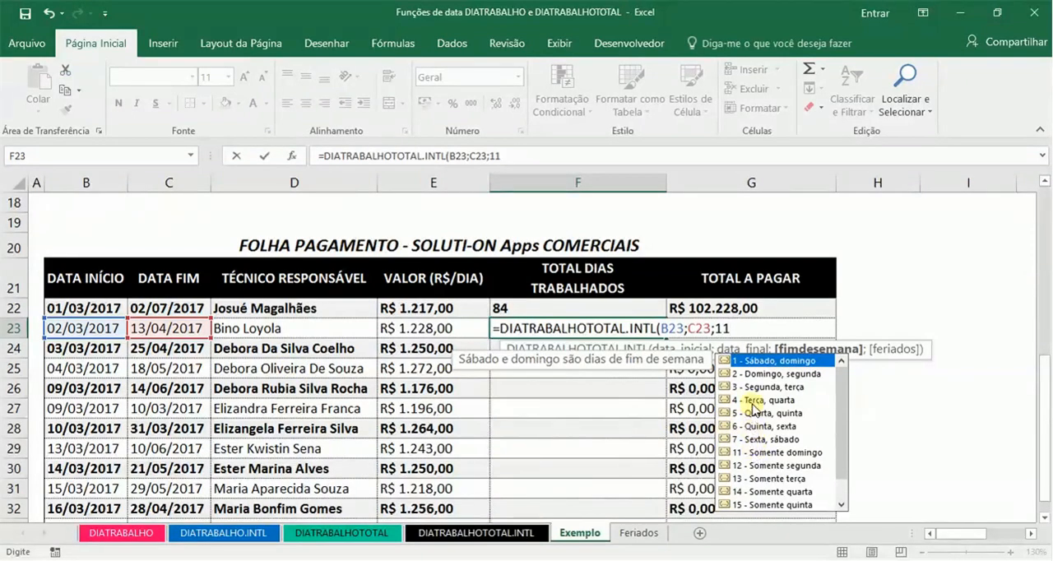
Step: Complete the F23 formula with weekend code 11 (Somente domingo) and the FERIADOS named range
{"action": "type", "text": ";FER"}
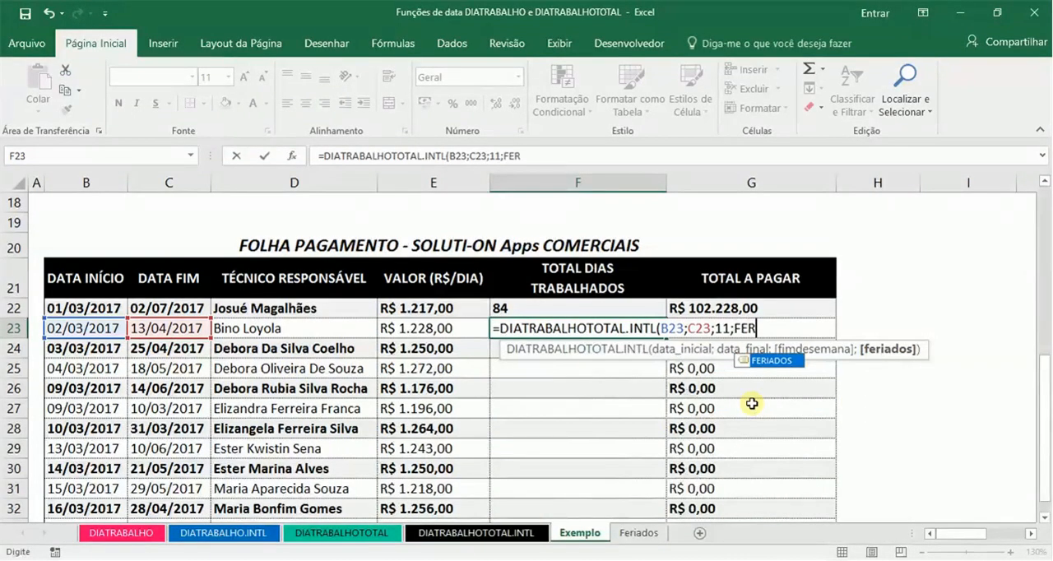
{"action": "key", "text": "Tab"}
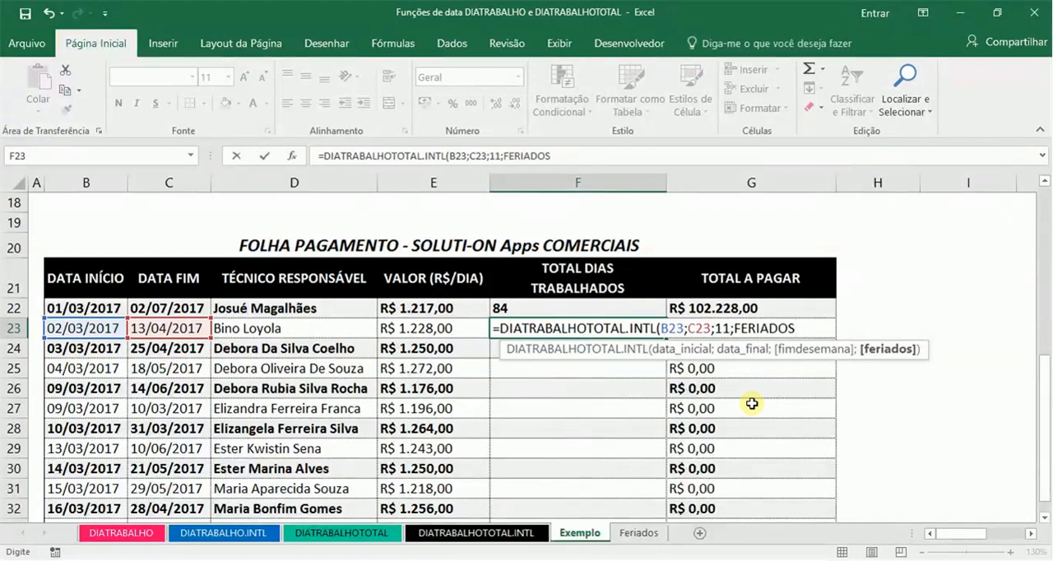
{"action": "type", "text": ")"}
{"action": "key", "text": "Return"}
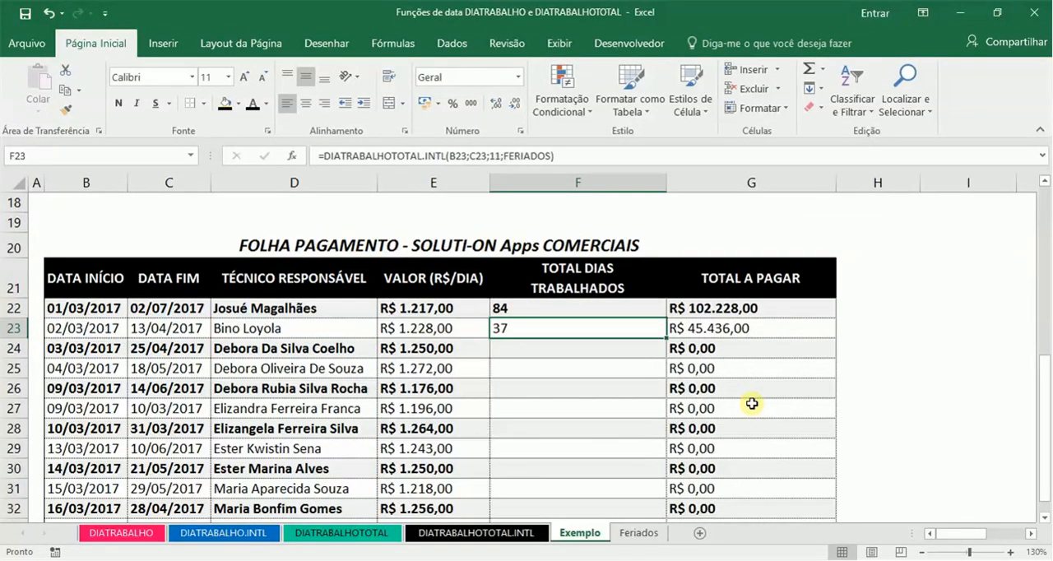
Step: Copy the worked-days formula in F23
{"action": "key", "text": "ctrl+c"}
{"action": "key", "text": "Down"}
{"action": "key", "text": "shift+Down"}
{"action": "key", "text": "shift+Down"}
{"action": "key", "text": "shift+Down"}
{"action": "key", "text": "shift+Down"}
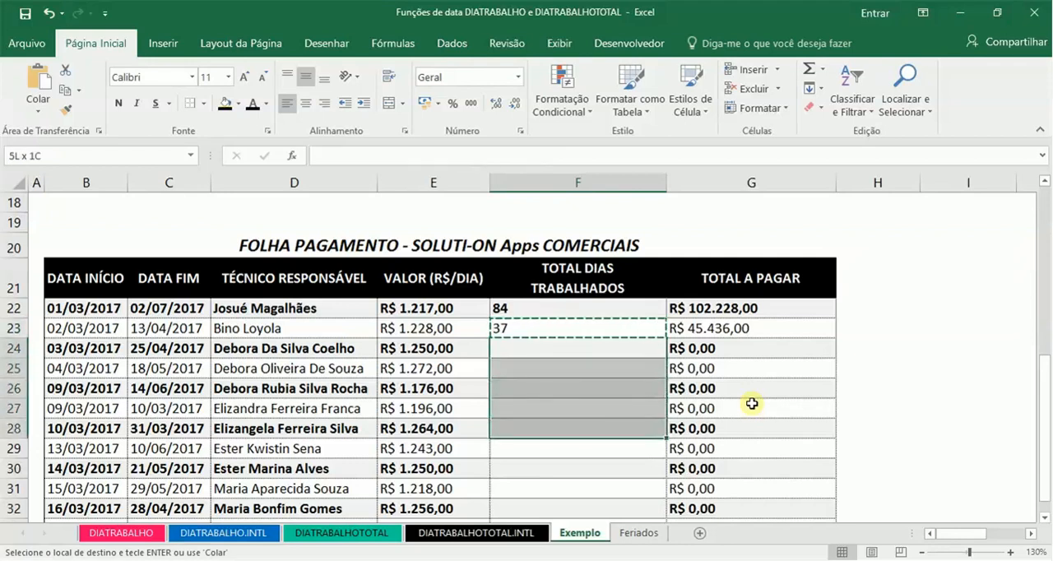
{"action": "key", "text": "shift+Down"}
{"action": "key", "text": "shift+Down"}
{"action": "key", "text": "shift+Down"}
{"action": "key", "text": "shift+Down"}
{"action": "key", "text": "shift+Down"}
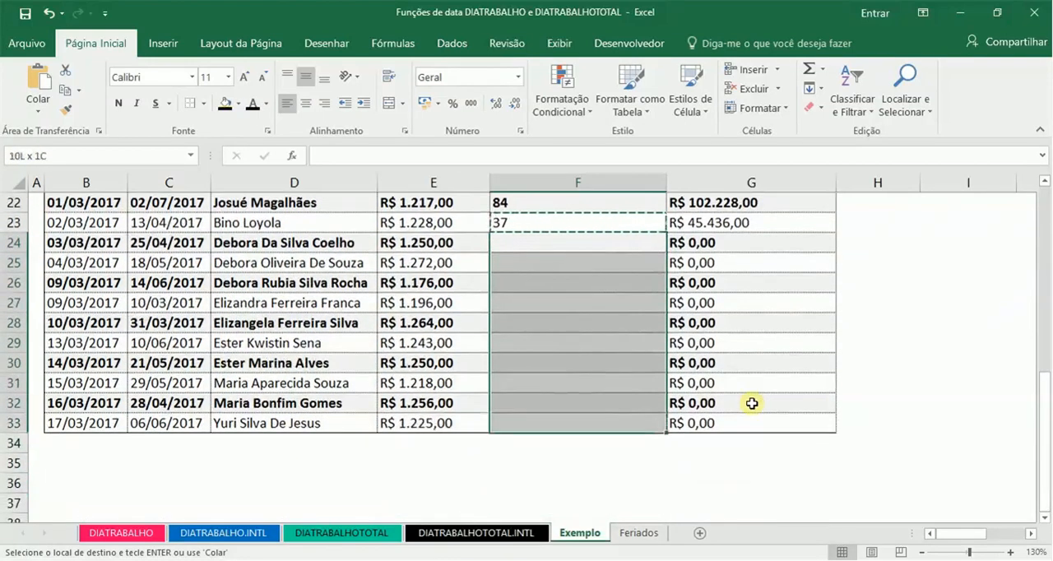
{"action": "left_click", "coordinate": [570, 283]}
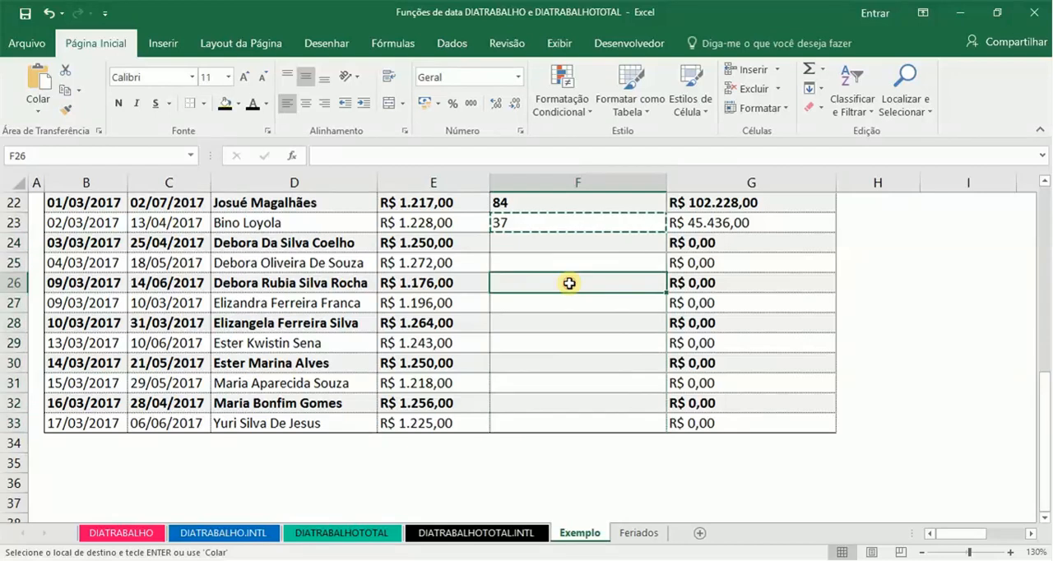
{"action": "right_click", "coordinate": [569, 283]}
{"action": "key", "text": "Escape"}
Step: Paste only the copied formula into F24:F33, keeping the existing cell formatting, and end the copy mode
{"action": "left_click", "coordinate": [556, 235]}
{"action": "key", "text": "shift+Down"}
{"action": "key", "text": "shift+Down"}
{"action": "key", "text": "shift+Down"}
{"action": "key", "text": "shift+Down"}
{"action": "key", "text": "shift+Down"}
{"action": "key", "text": "shift+Down"}
{"action": "key", "text": "shift+Down"}
{"action": "key", "text": "shift+Down"}
{"action": "key", "text": "shift+Down"}
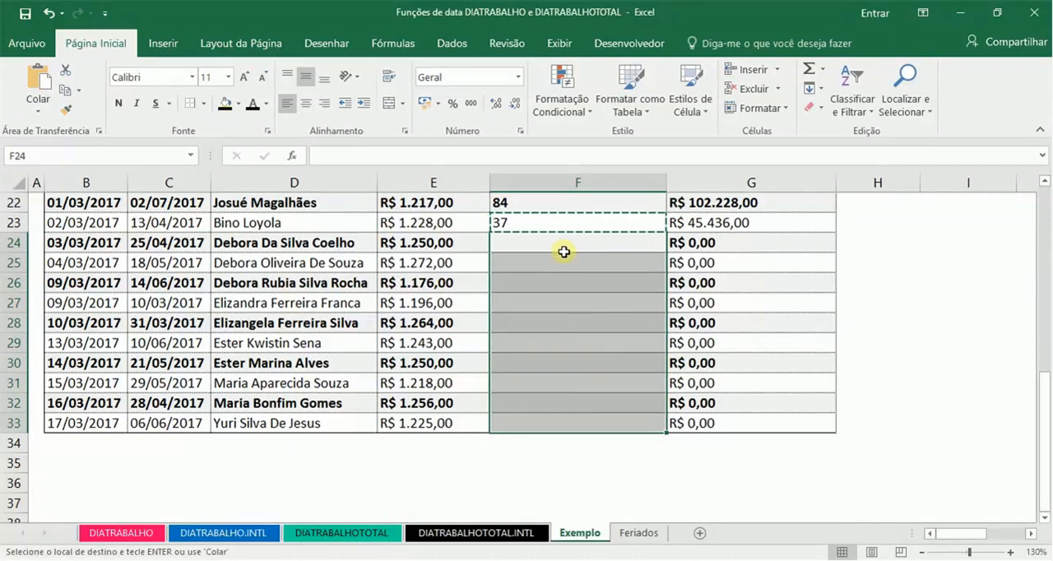
{"action": "right_click", "coordinate": [563, 252]}
{"action": "left_click", "coordinate": [643, 297]}
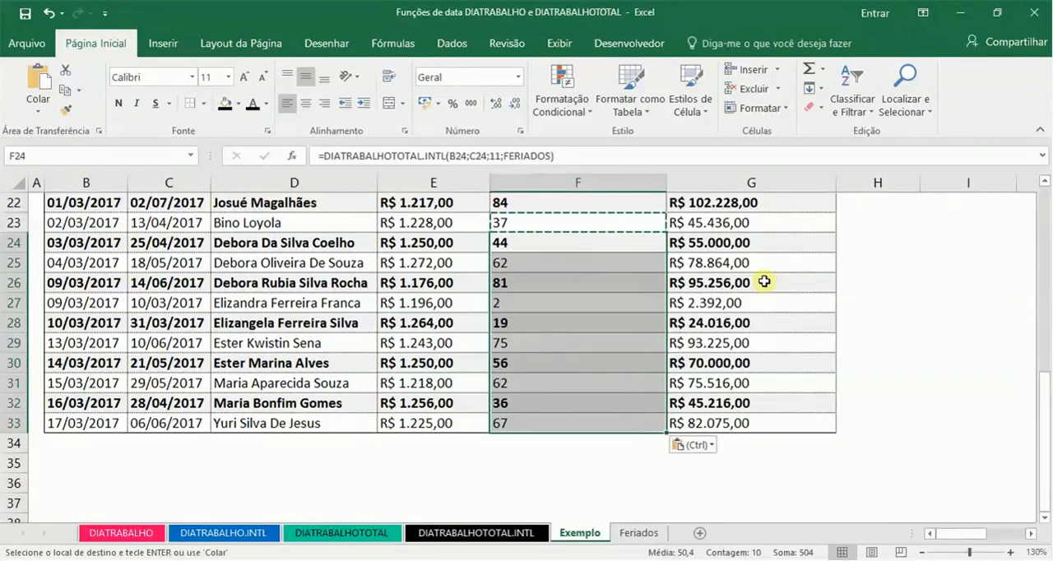
{"action": "key", "text": "Escape"}
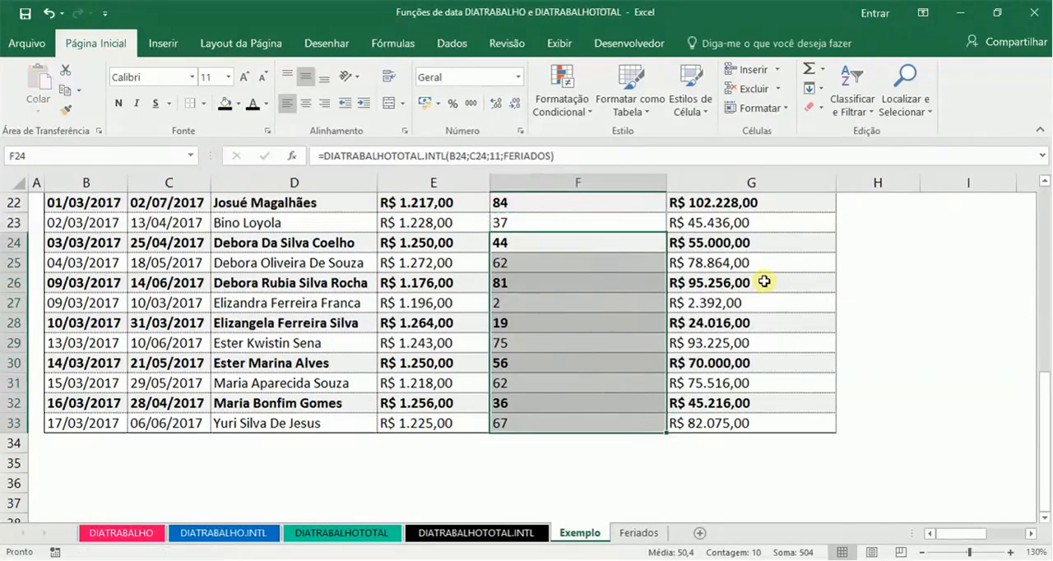
{"action": "left_click", "coordinate": [661, 302]}
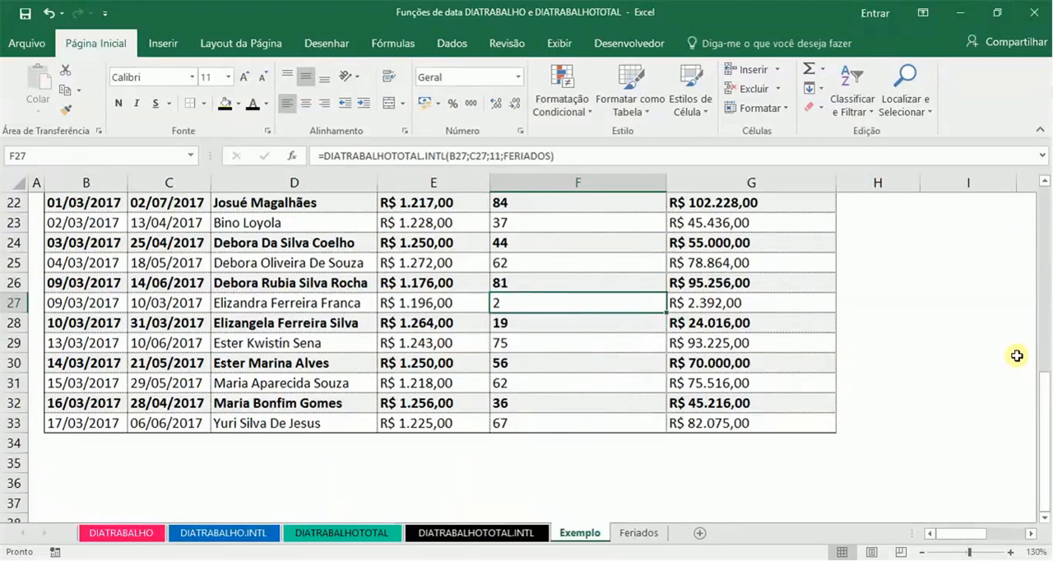
Step: Toggle the horizontal centre alignment for rows 21 to 33 of the FOLHA PAGAMENTO table
{"action": "left_click_drag", "start_coordinate": [1044, 426], "coordinate": [1045, 360]}
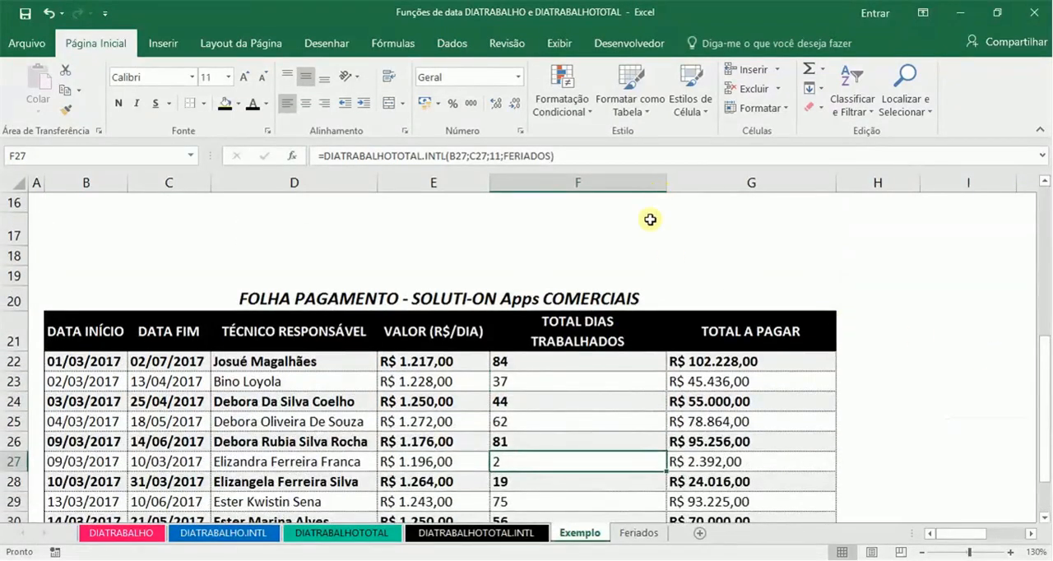
{"action": "left_click", "coordinate": [11, 328]}
{"action": "left_click_drag", "start_coordinate": [11, 328], "coordinate": [12, 514]}
{"action": "key", "text": "shift+Down"}
{"action": "key", "text": "shift+Down"}
{"action": "key", "text": "shift+Down"}
{"action": "key", "text": "shift+Down"}
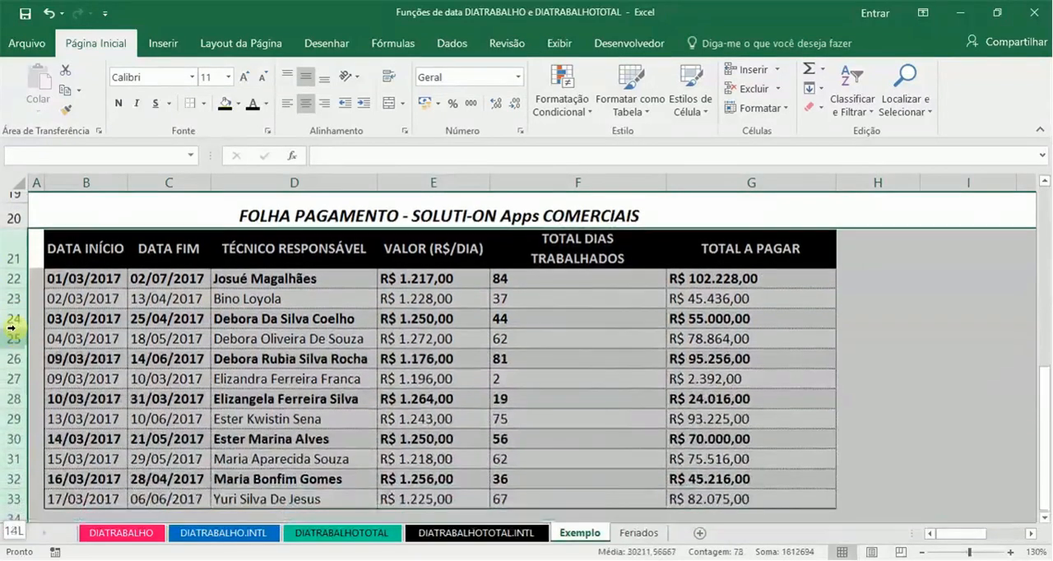
{"action": "key", "text": "shift+Up"}
{"action": "key", "text": "shift+Up"}
{"action": "left_click_drag", "start_coordinate": [15, 328], "coordinate": [16, 328]}
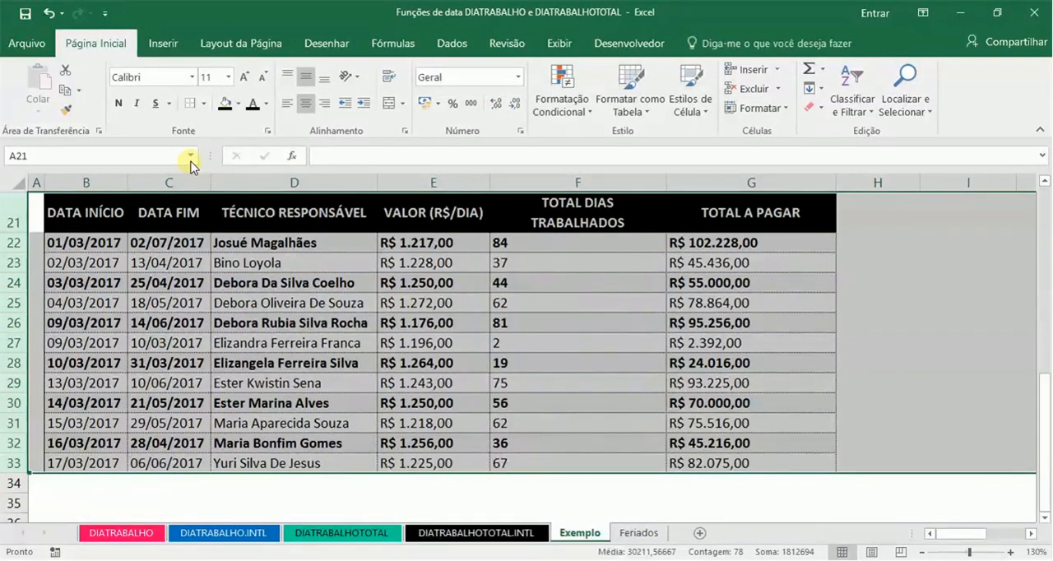
{"action": "left_click", "coordinate": [307, 109]}
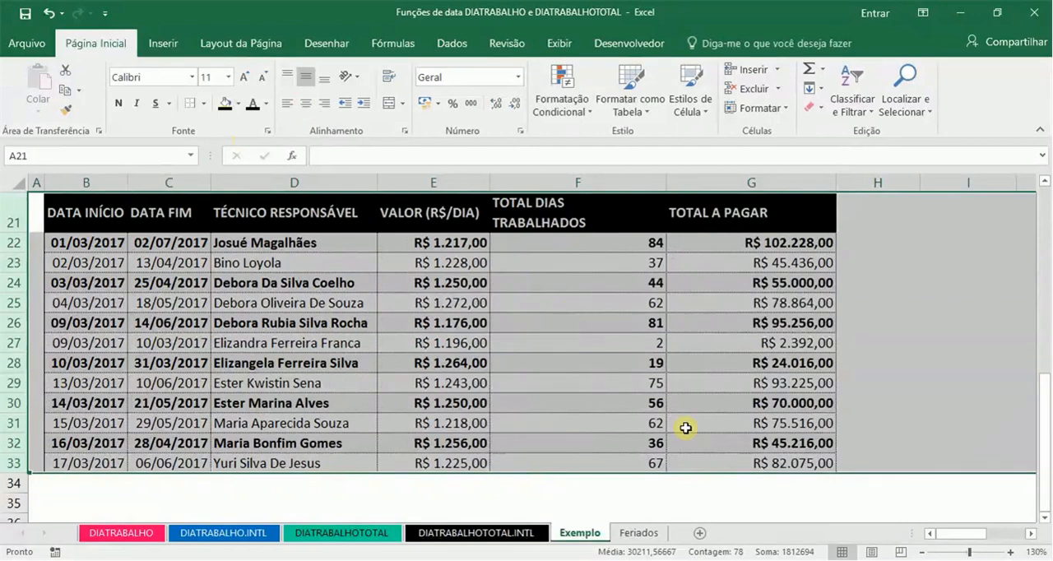